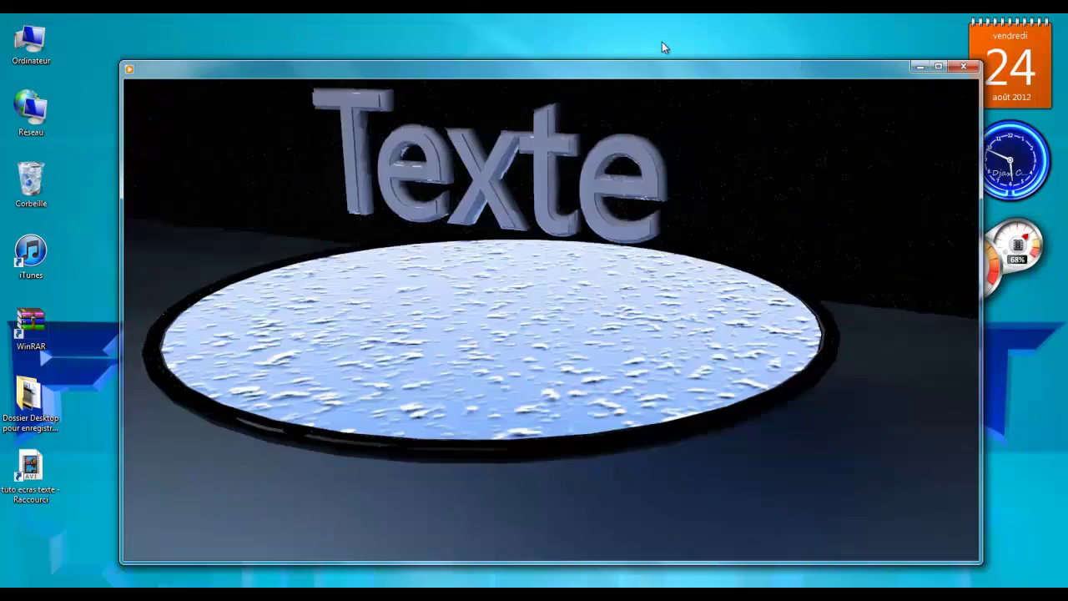
Close the preview video and set the render output preset to the film/video format HDV/HDTV 720 29.97.
key(alt+F4)
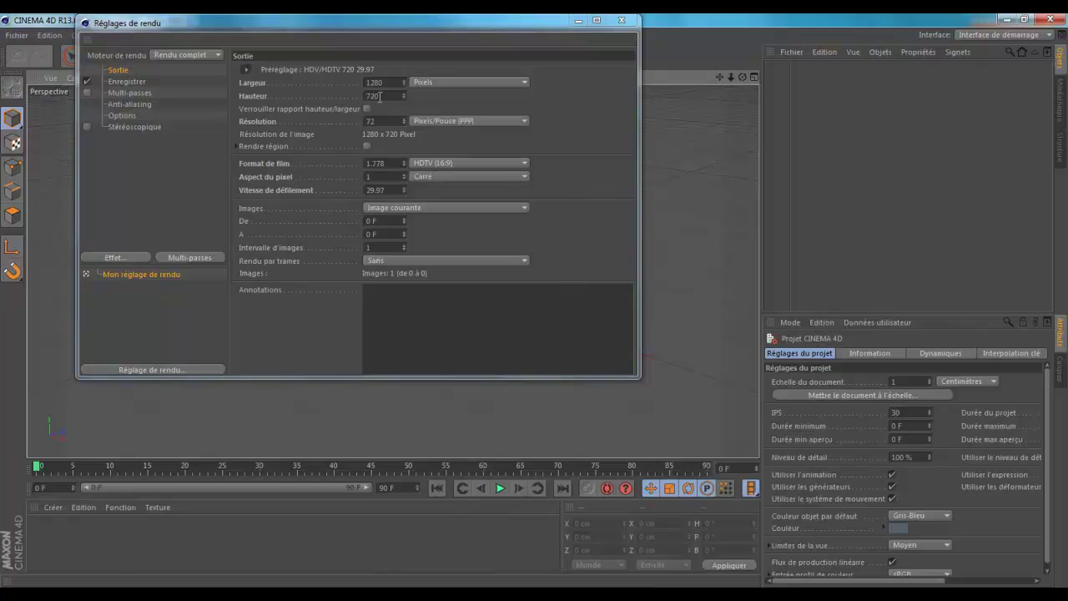
click(245, 70)
mouse_move(278, 110)
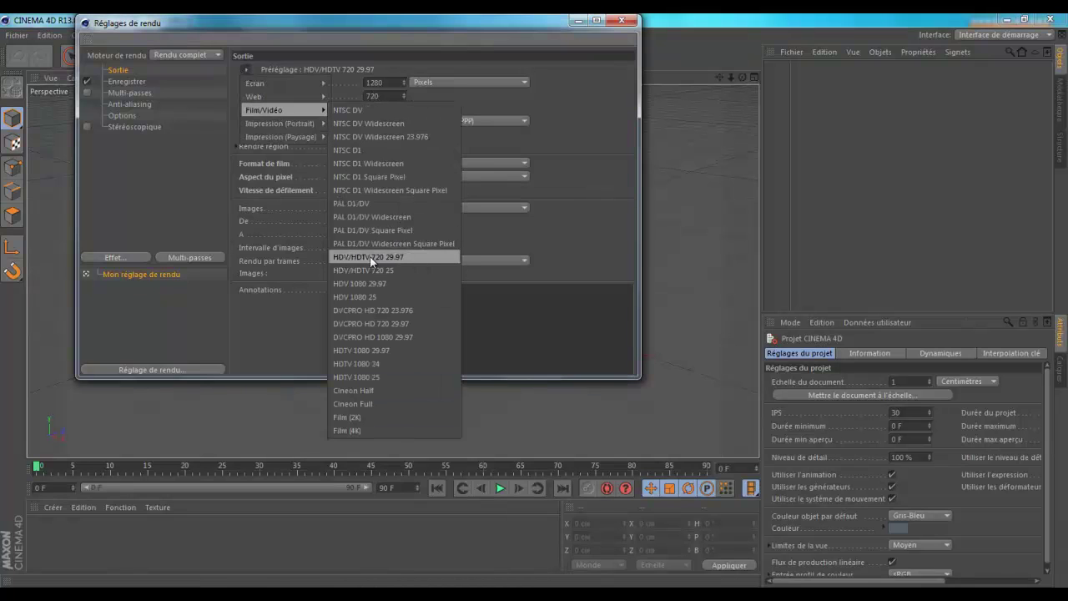
click(433, 256)
click(622, 20)
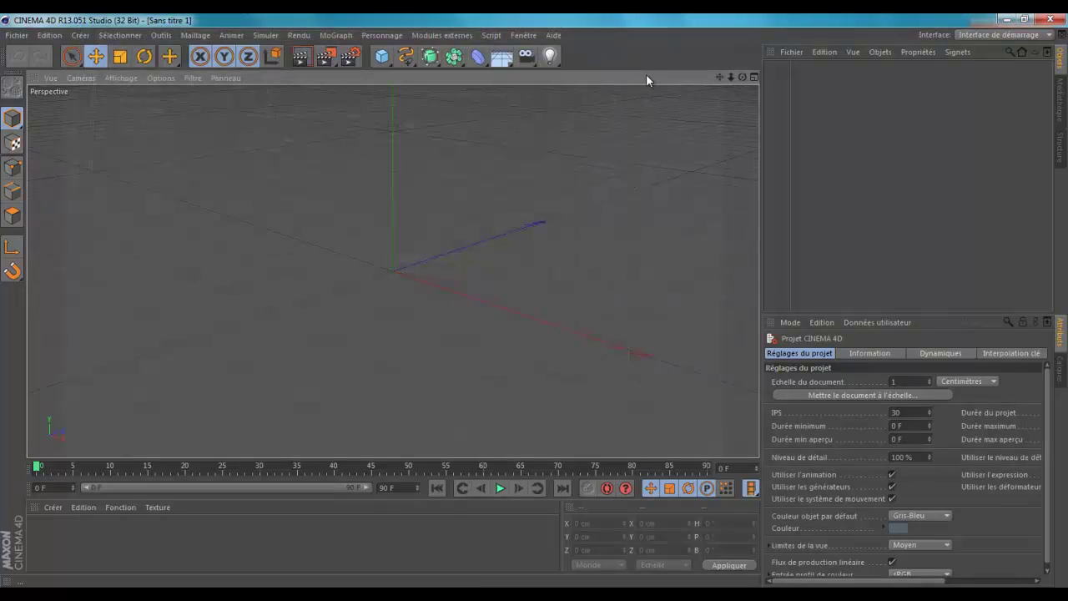
Add a MoGraph text object to the empty scene.
click(338, 35)
click(347, 189)
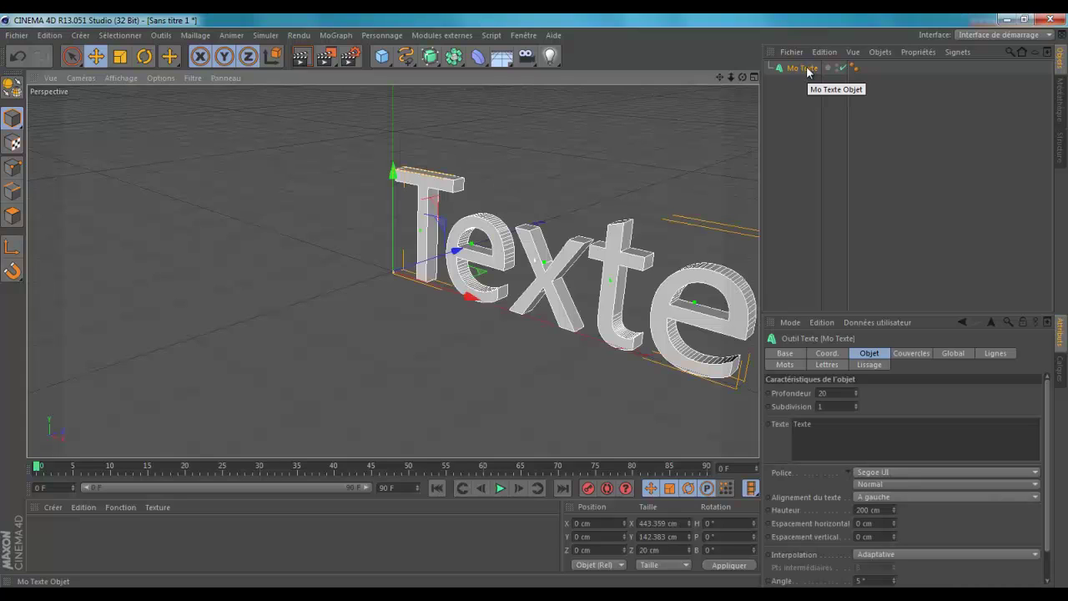
click(807, 72)
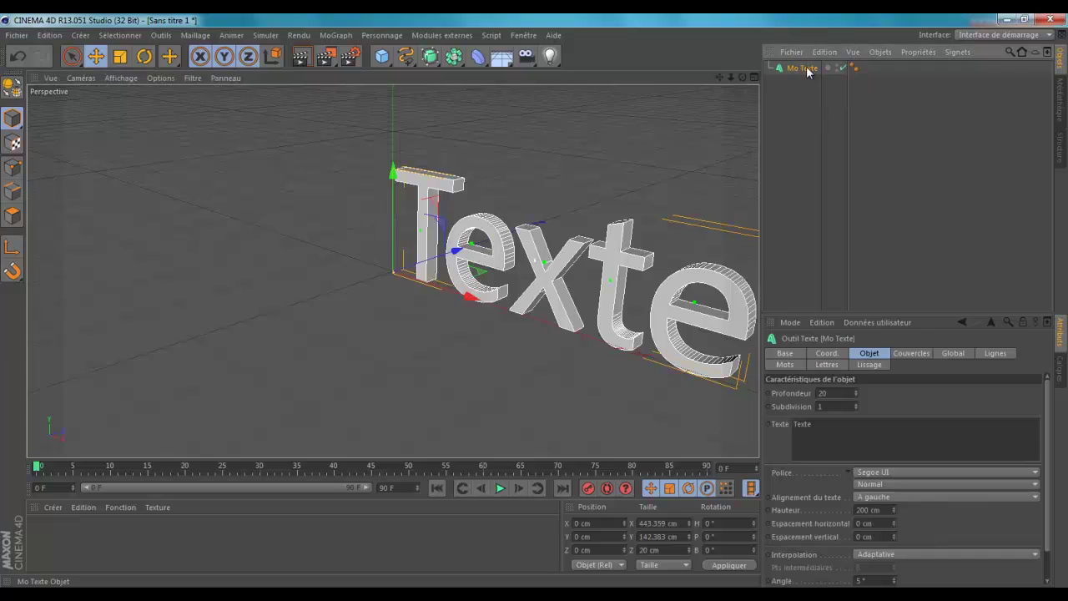
key(ctrl+c)
key(ctrl+v)
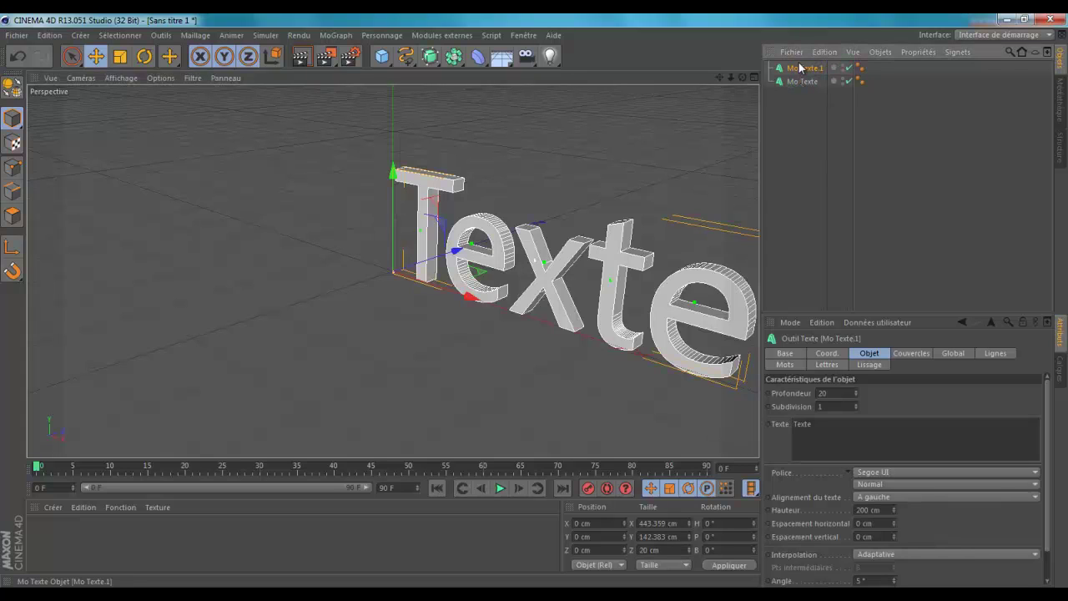
key(Delete)
Change the text object's wording to "Boum" and set its depth to 30.
click(802, 68)
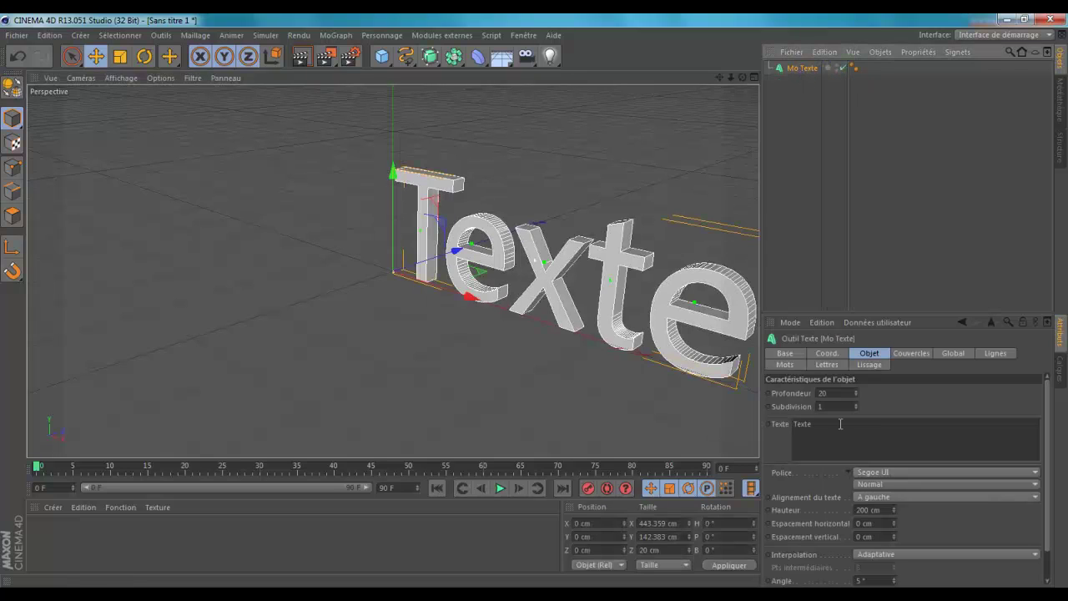
drag(840, 424, 767, 424)
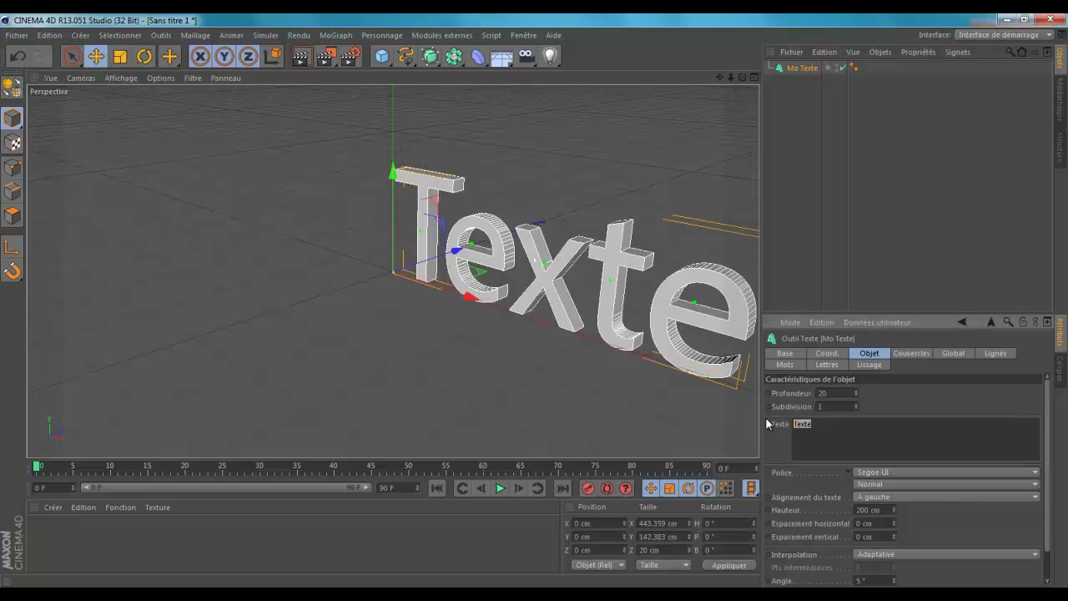
text(Boum)
click(928, 402)
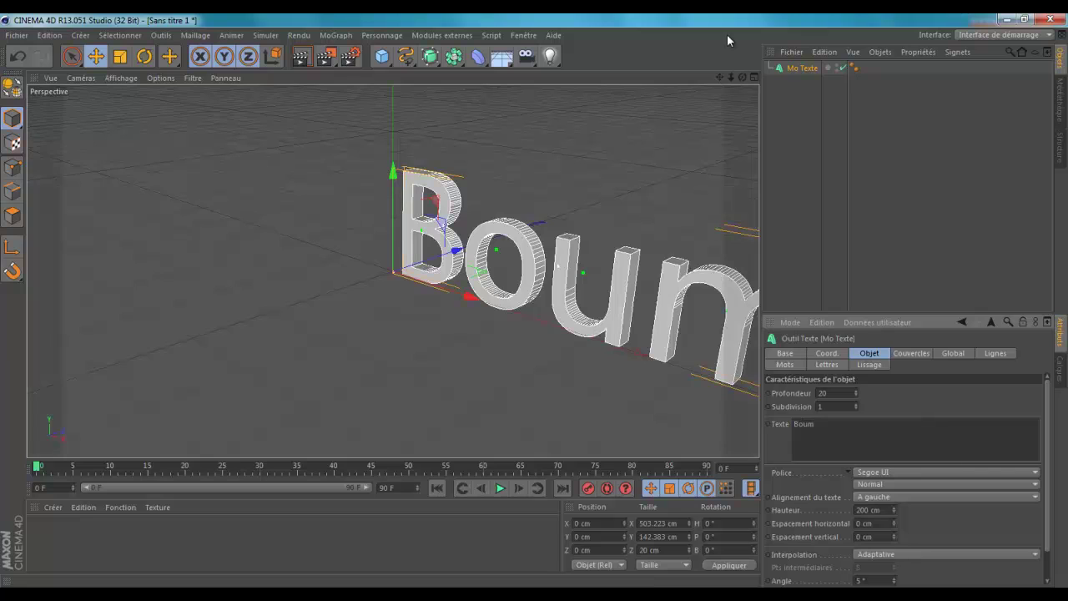
drag(720, 76, 534, 300)
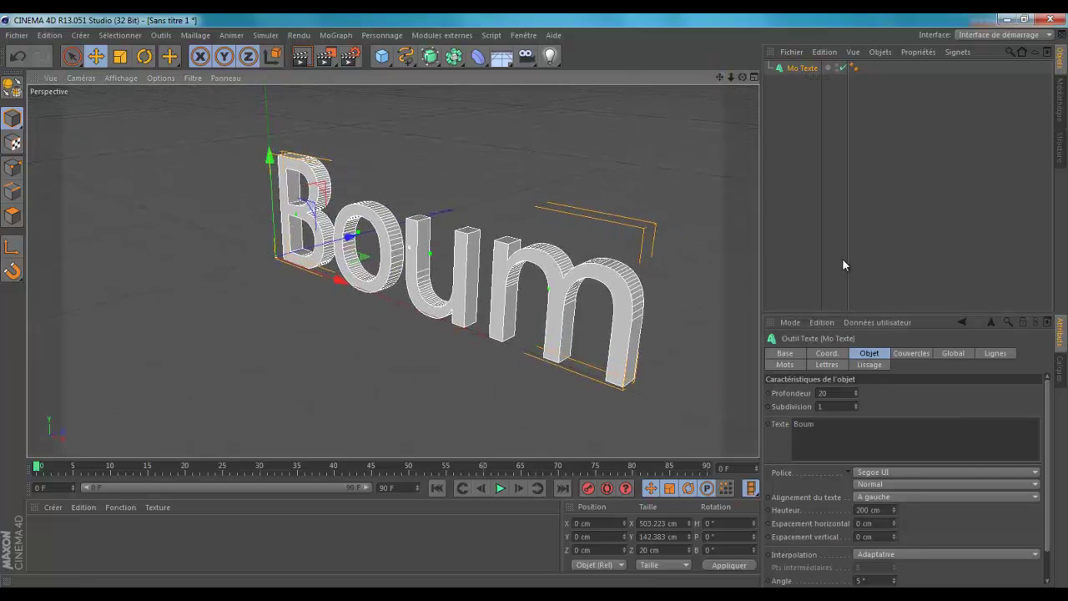
click(838, 391)
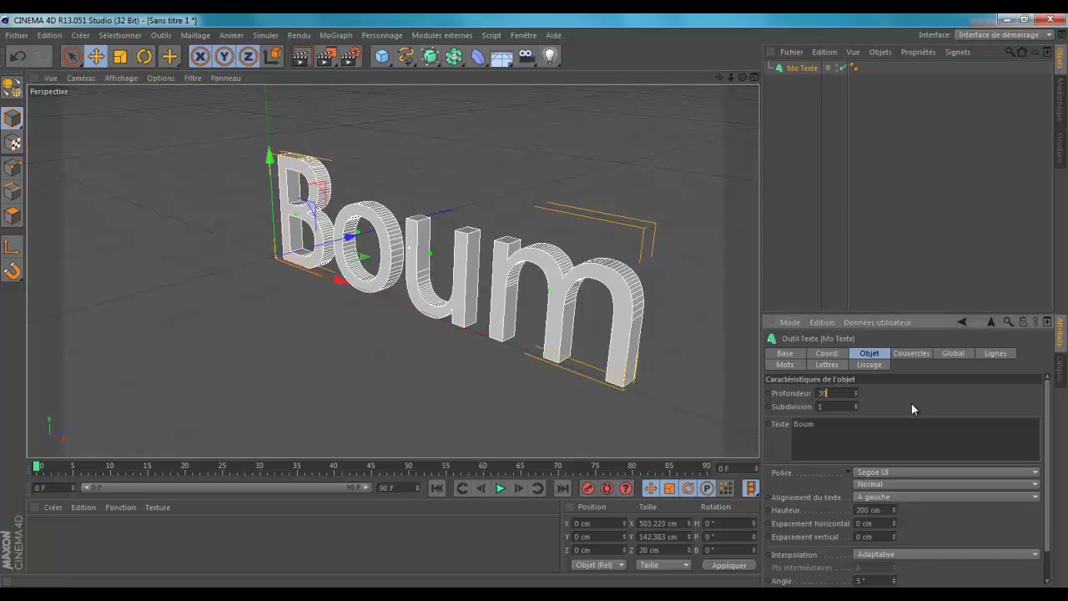
key(Return)
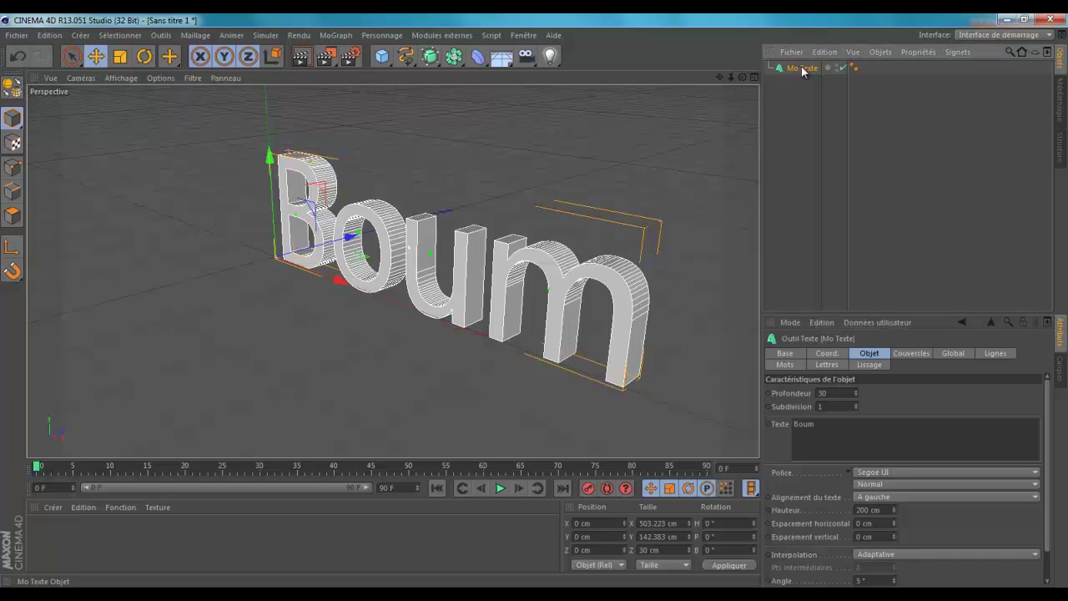
key(ctrl+c)
key(ctrl+v)
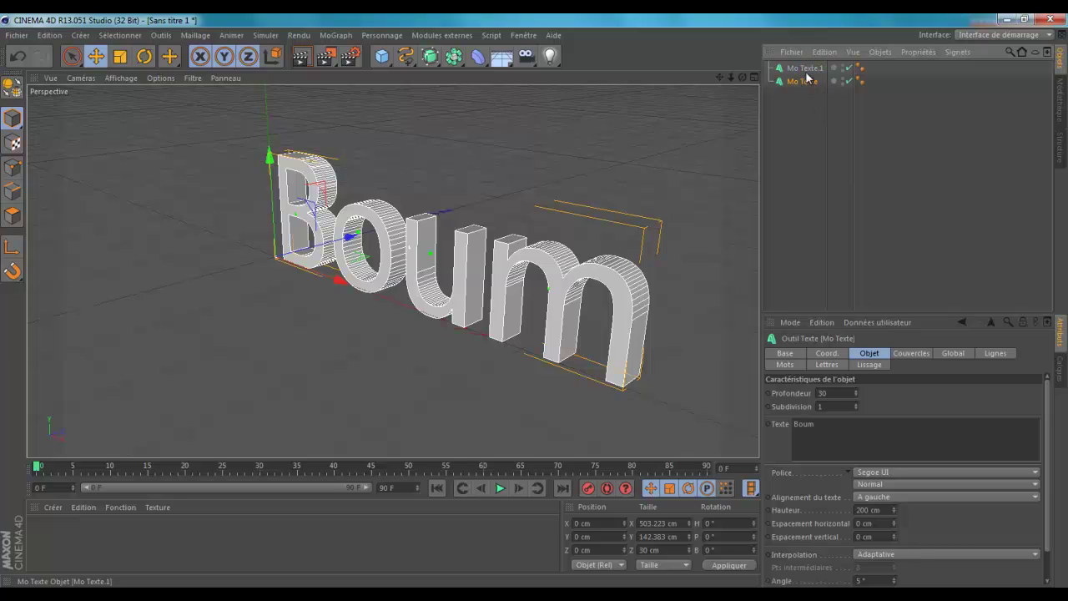
key(Delete)
Duplicate the Boum text object and set the copy's depth to 15.
click(804, 70)
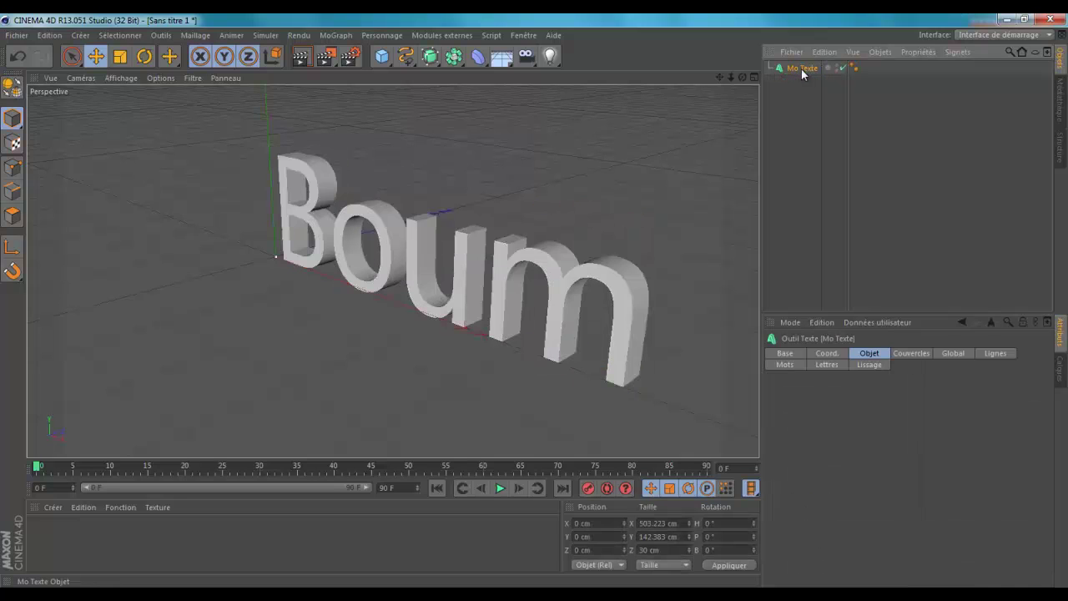
key(ctrl+c)
key(ctrl+v)
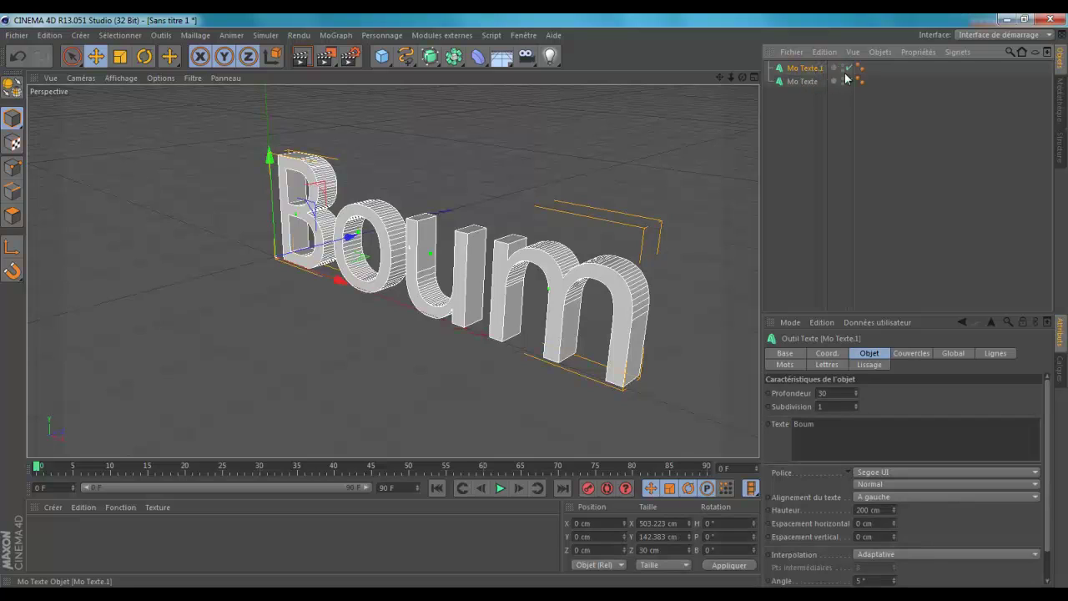
click(832, 396)
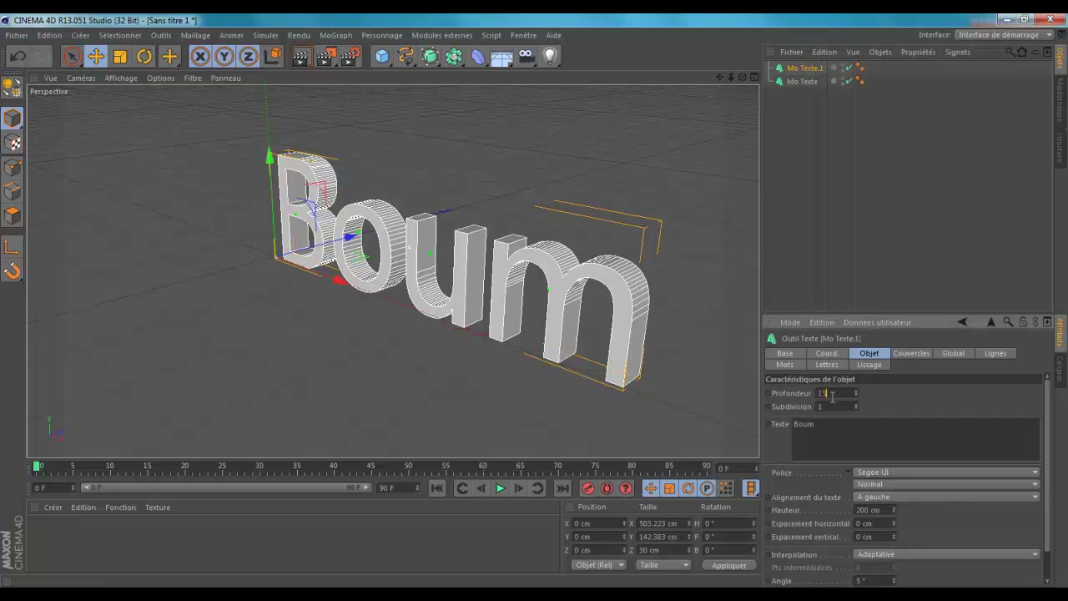
text(15)
key(Return)
Set both the start and end caps of the duplicated text to "Couvercle et biseau".
click(911, 353)
click(908, 392)
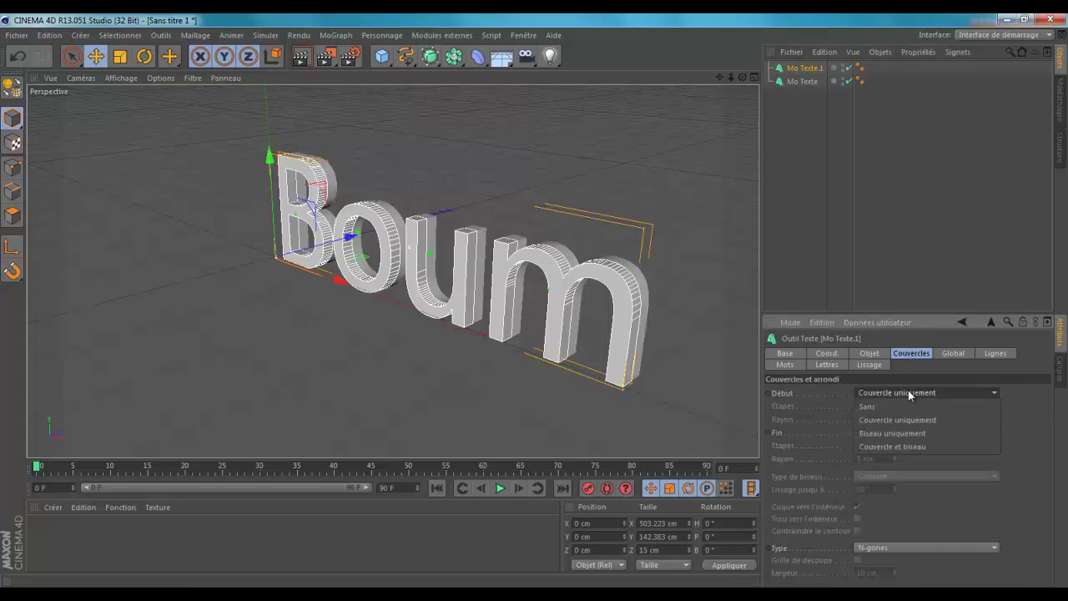
click(899, 448)
click(922, 431)
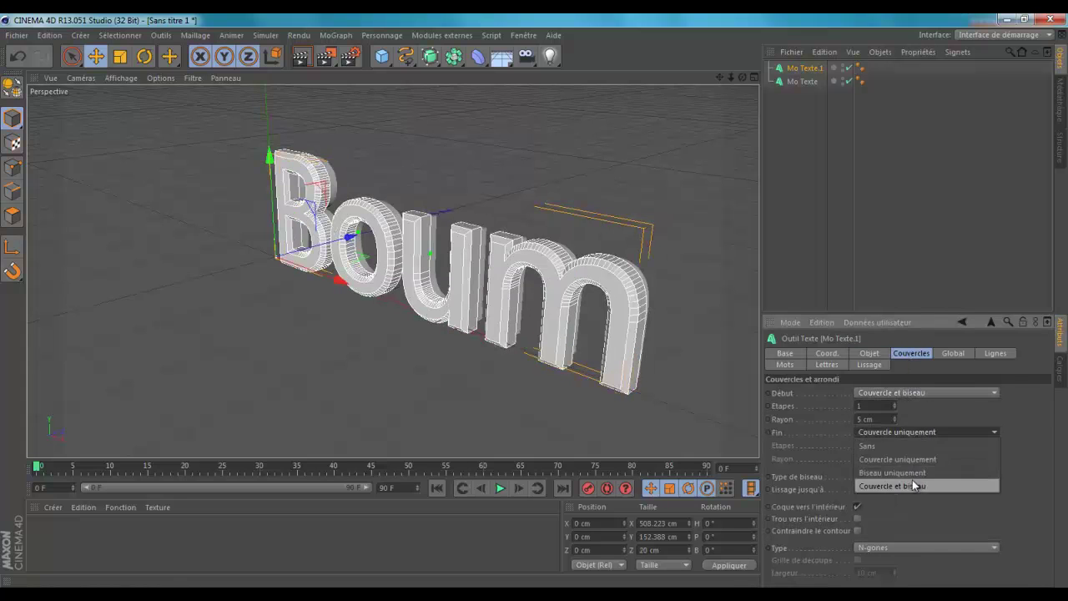
click(912, 483)
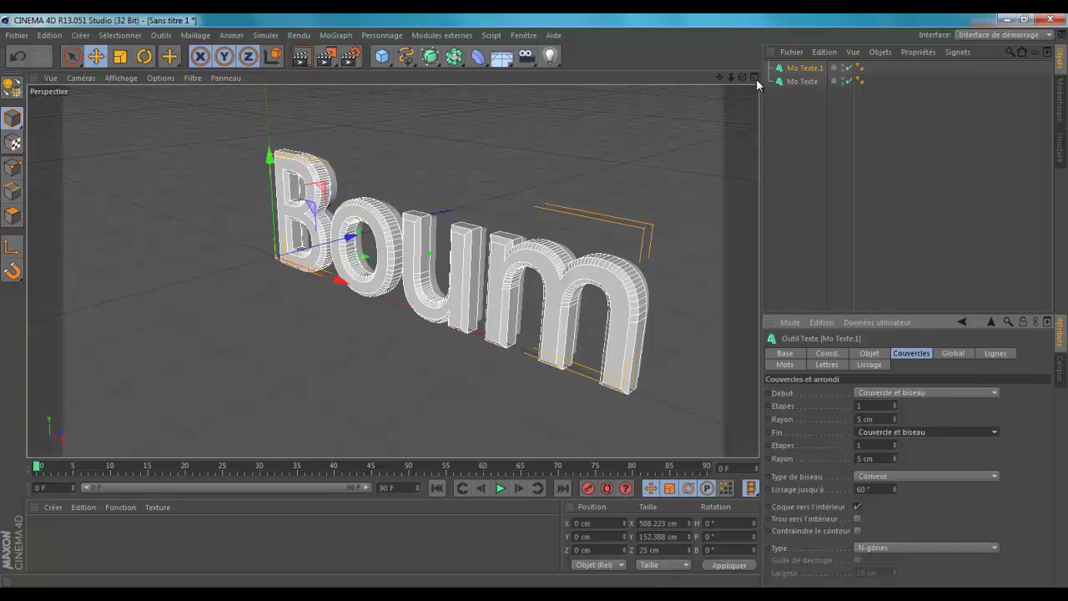
Using the top view, move the bevelled text copy along Z to about 7.6 cm, within the original text's depth.
middle_click(253, 179)
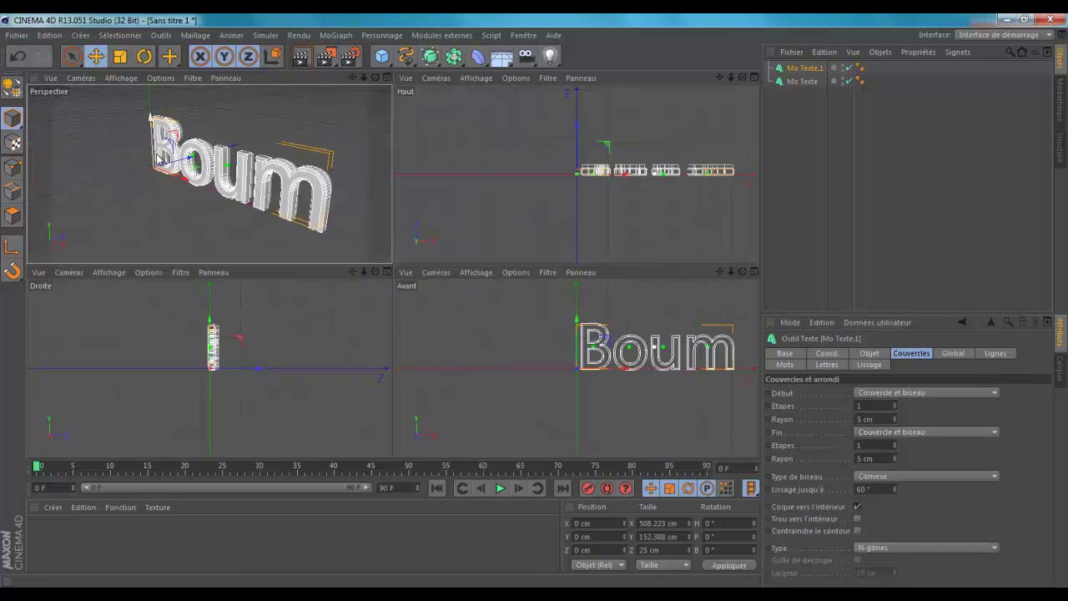
middle_click(488, 175)
scroll(426, 256, up, 5)
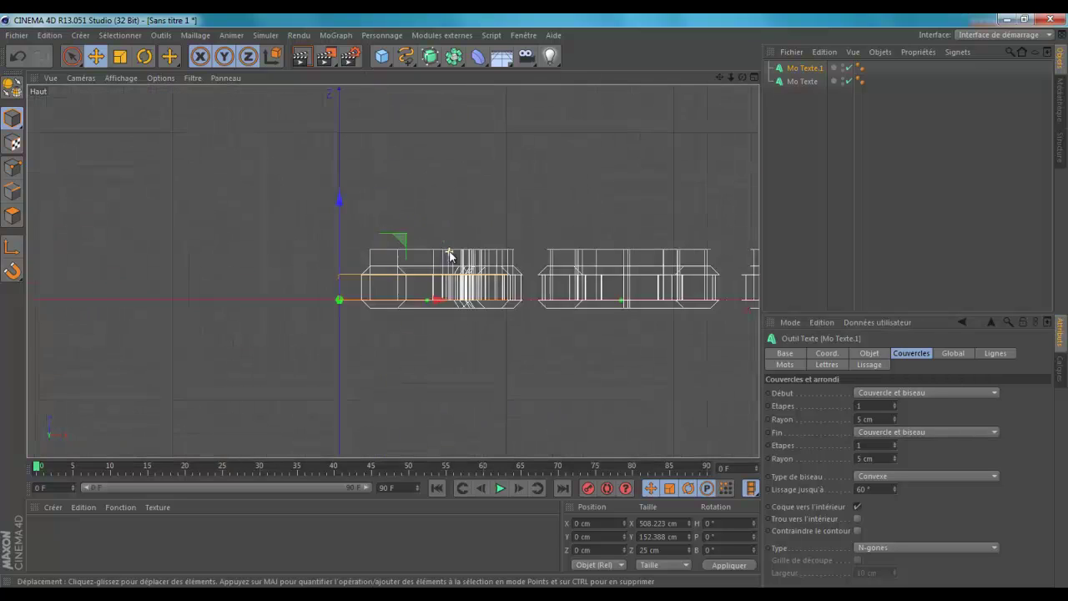
drag(299, 215, 304, 202)
middle_click(236, 231)
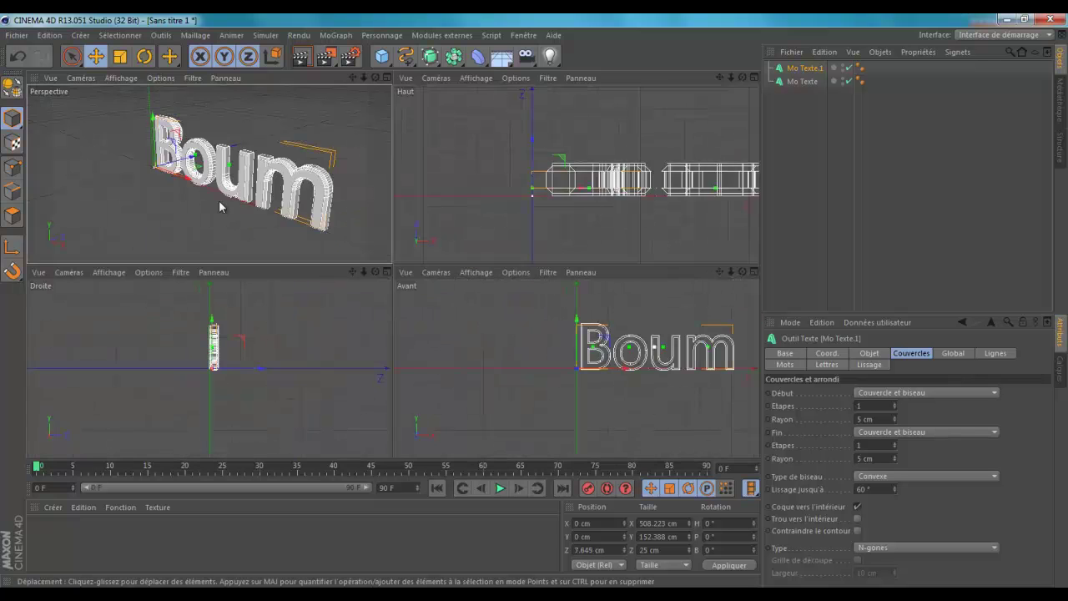
middle_click(219, 207)
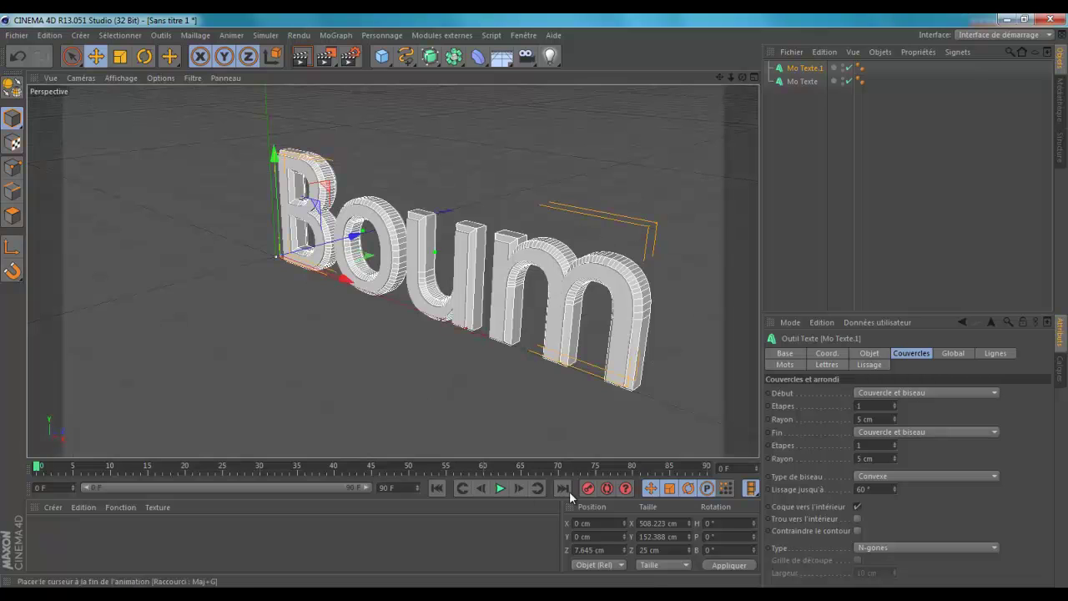
Create a new material and enable its reflection channel with a Fresnel texture.
click(55, 508)
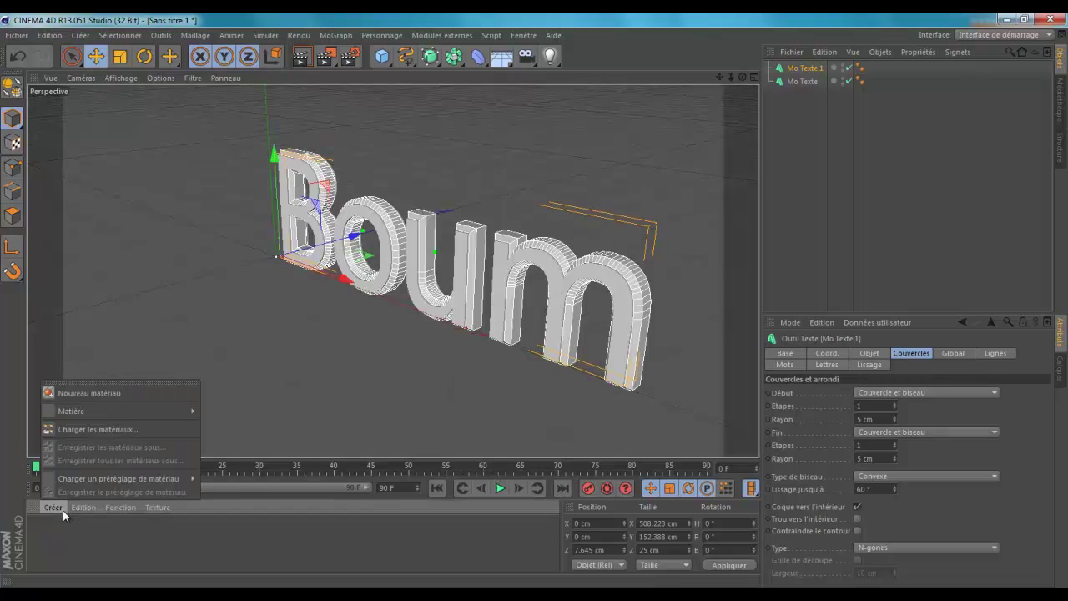
click(80, 393)
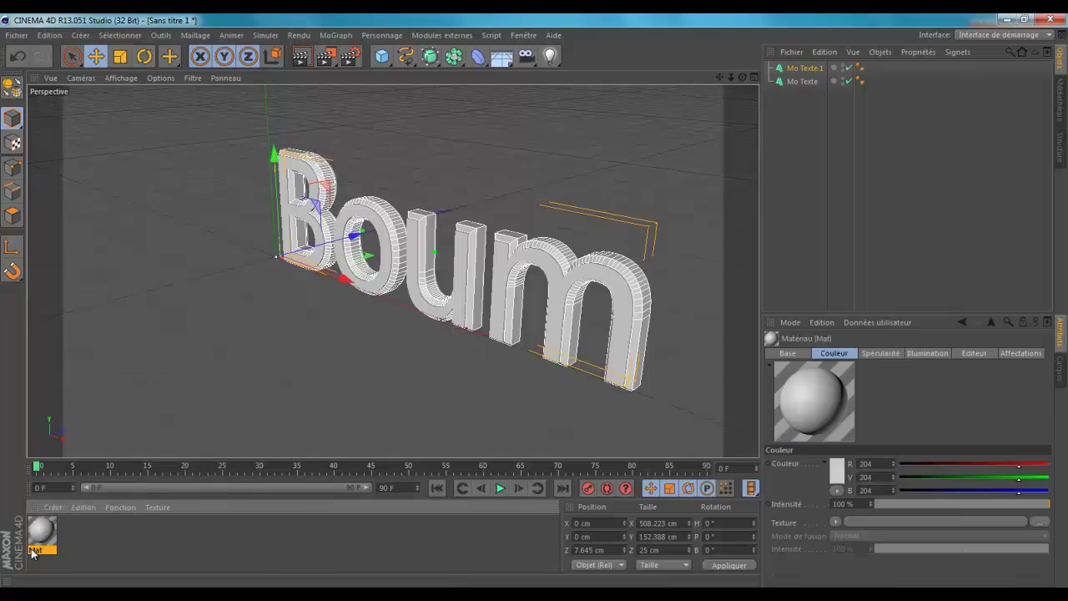
double_click(42, 532)
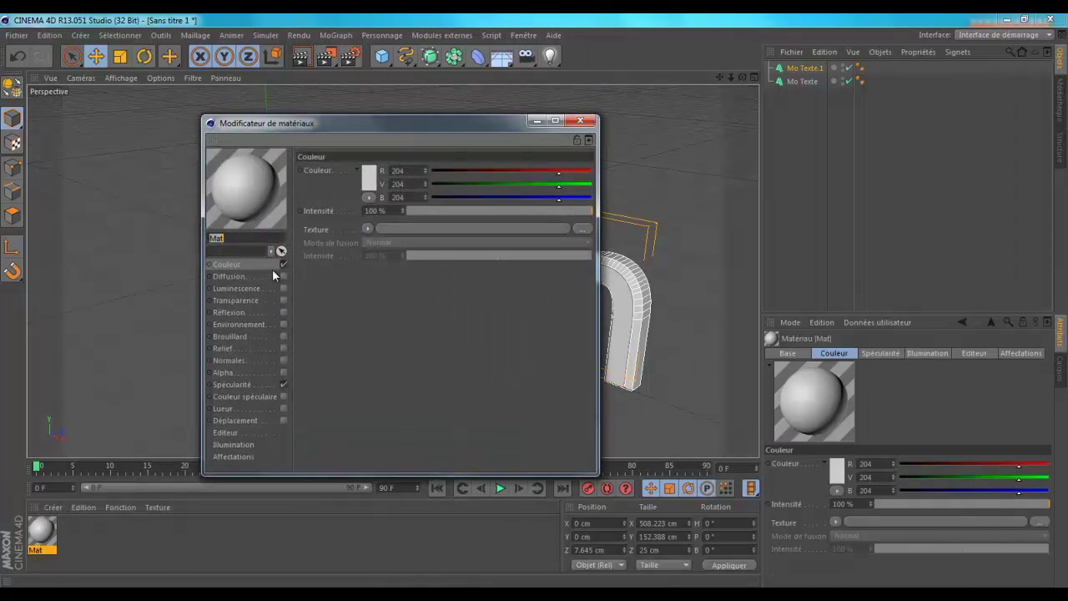
click(284, 312)
click(374, 241)
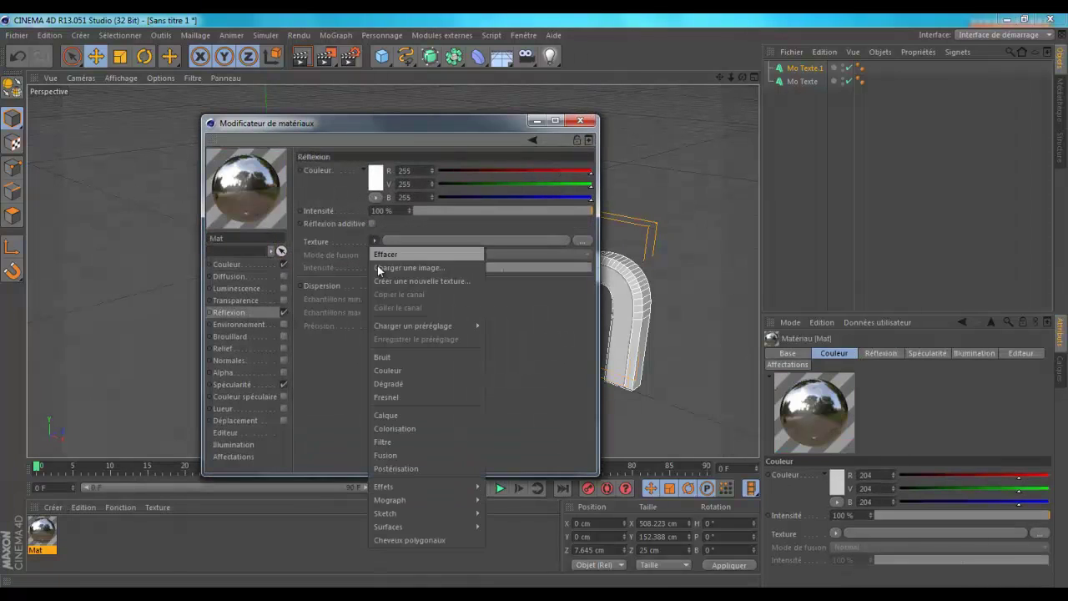
click(388, 393)
Set the material's colour to blue (RGB 0, 20, 249) and apply it to the original Boum text.
click(226, 263)
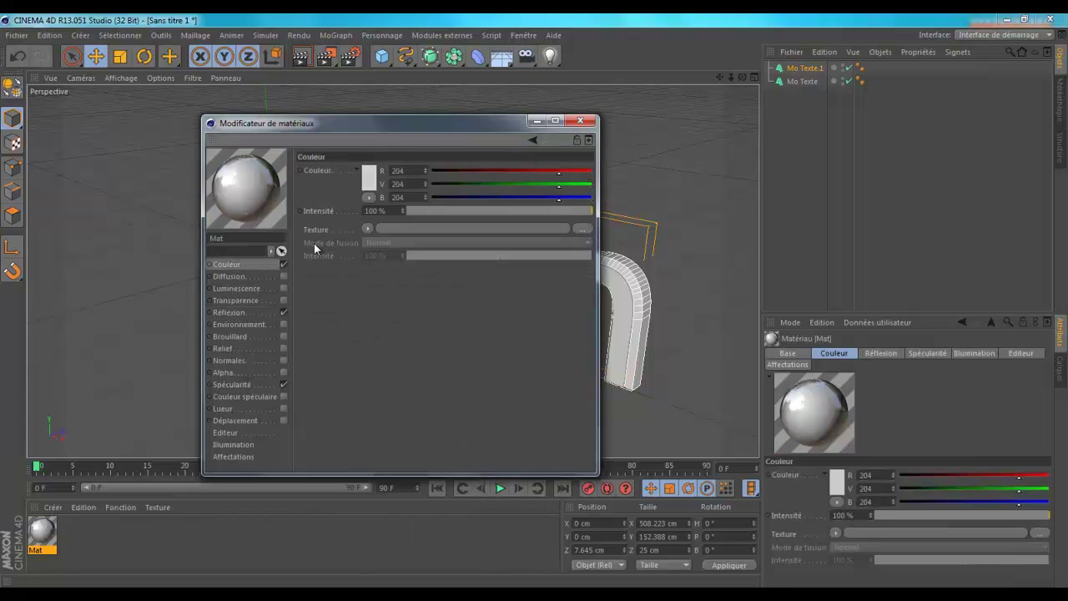
click(370, 178)
click(419, 124)
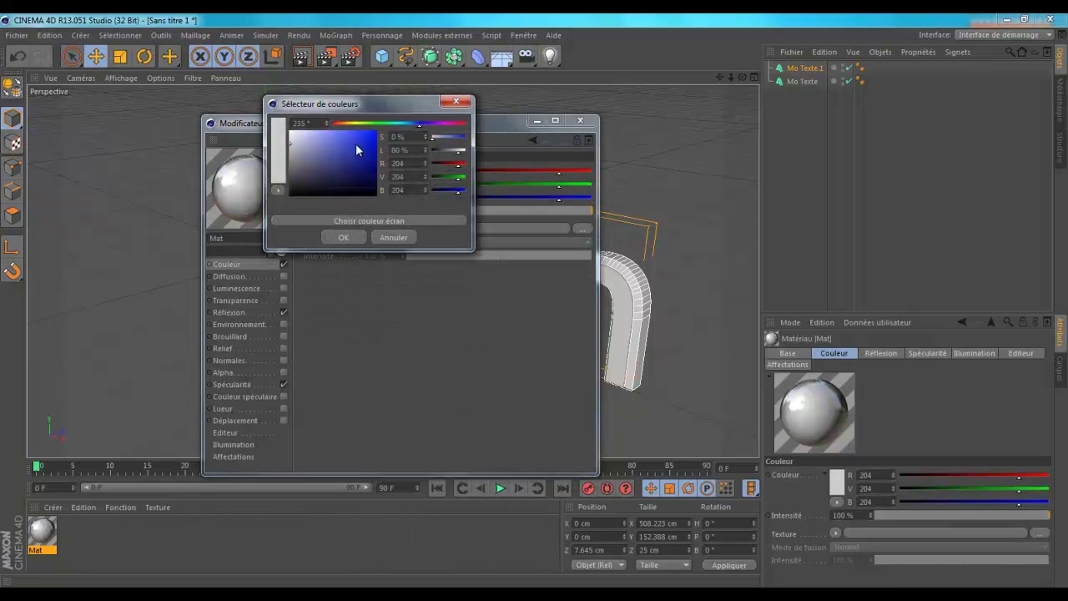
click(362, 148)
click(342, 237)
drag(42, 535, 617, 297)
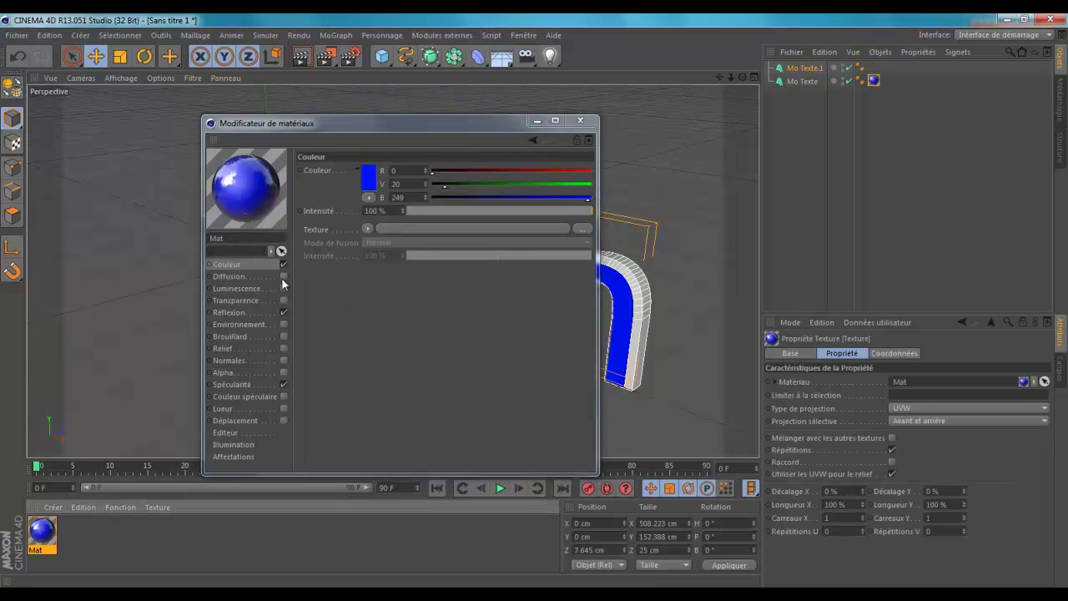
Duplicate the blue reflective material and select the copy for editing.
click(40, 540)
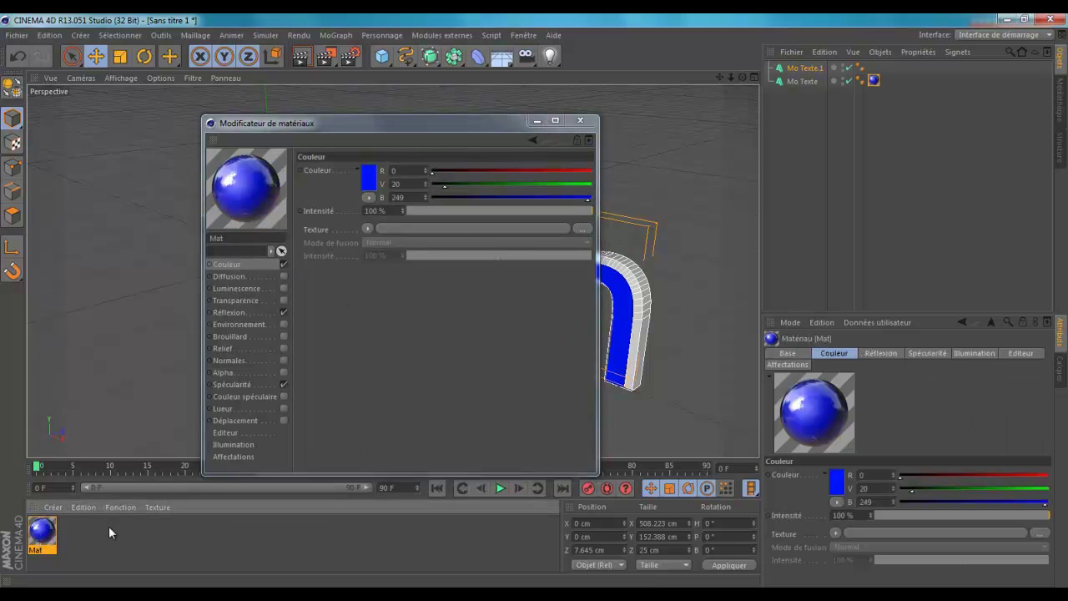
key(ctrl+c)
key(ctrl+v)
click(43, 529)
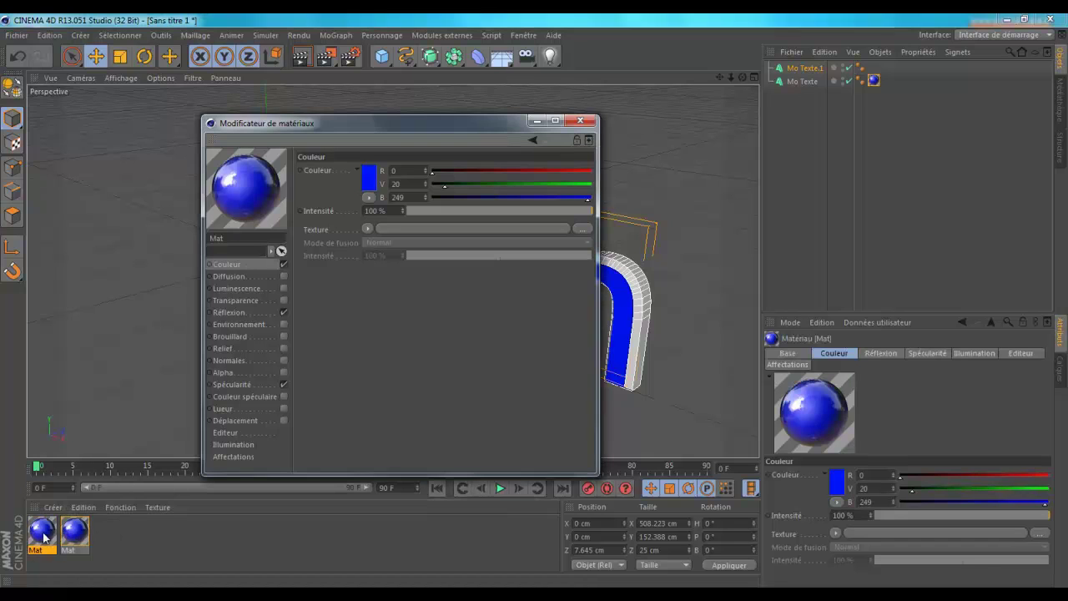
Set the material copy's colour to dark purple (RGB 73, 36, 148) and apply it to the bevelled text copy.
click(368, 178)
click(428, 128)
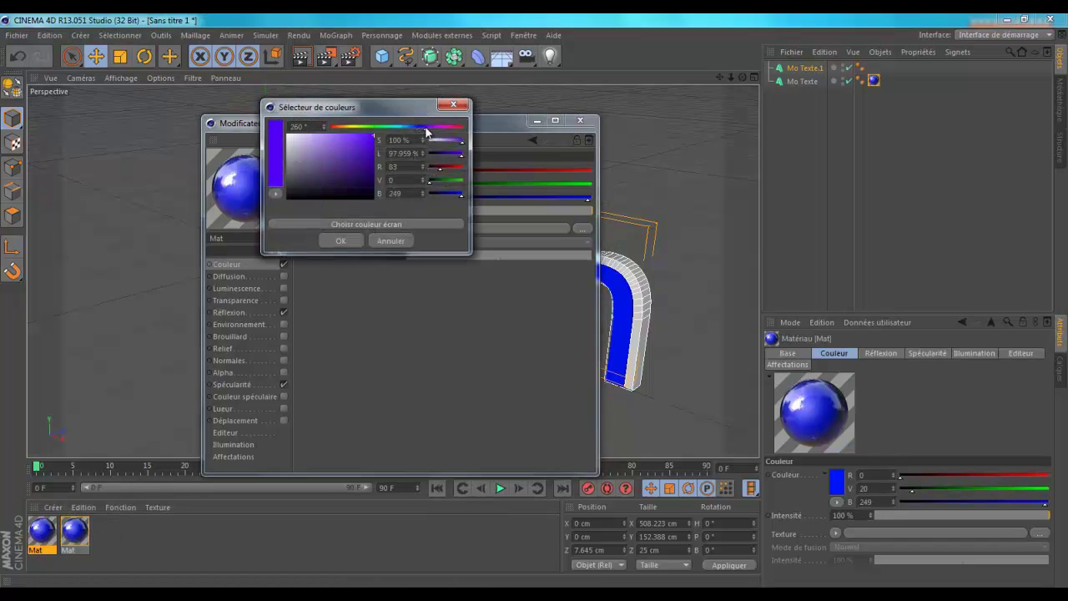
drag(373, 150, 353, 160)
click(340, 240)
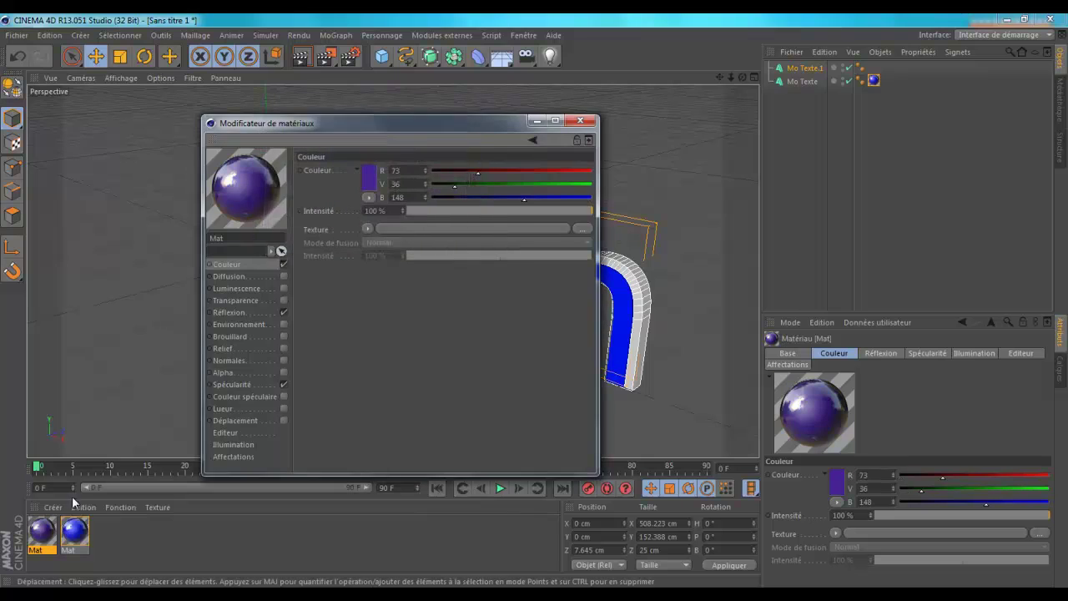
drag(43, 530, 659, 288)
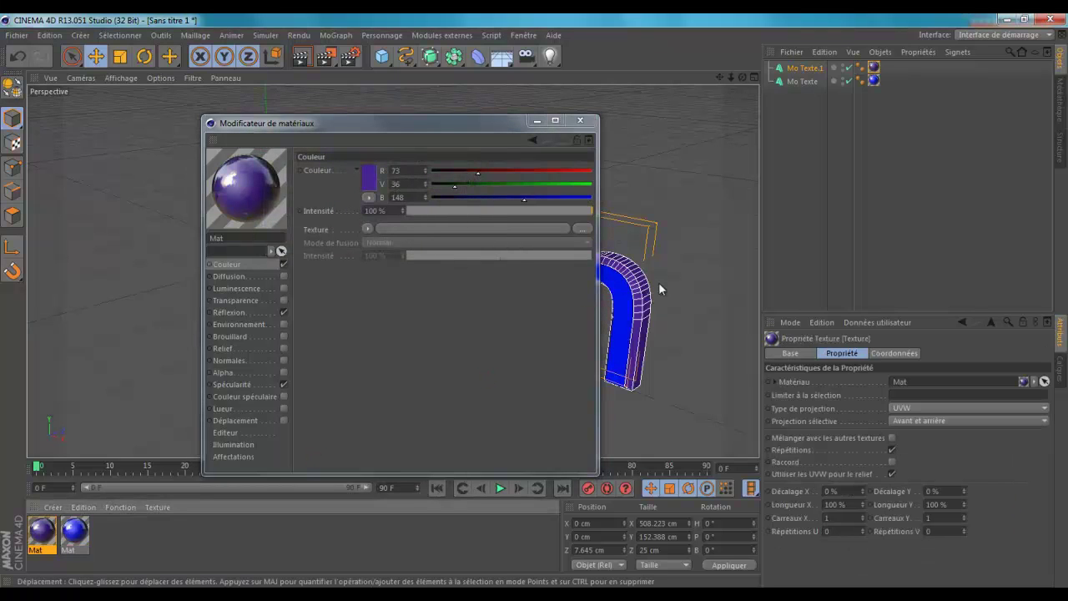
Render a preview of the textured Boum text in the perspective view.
click(537, 120)
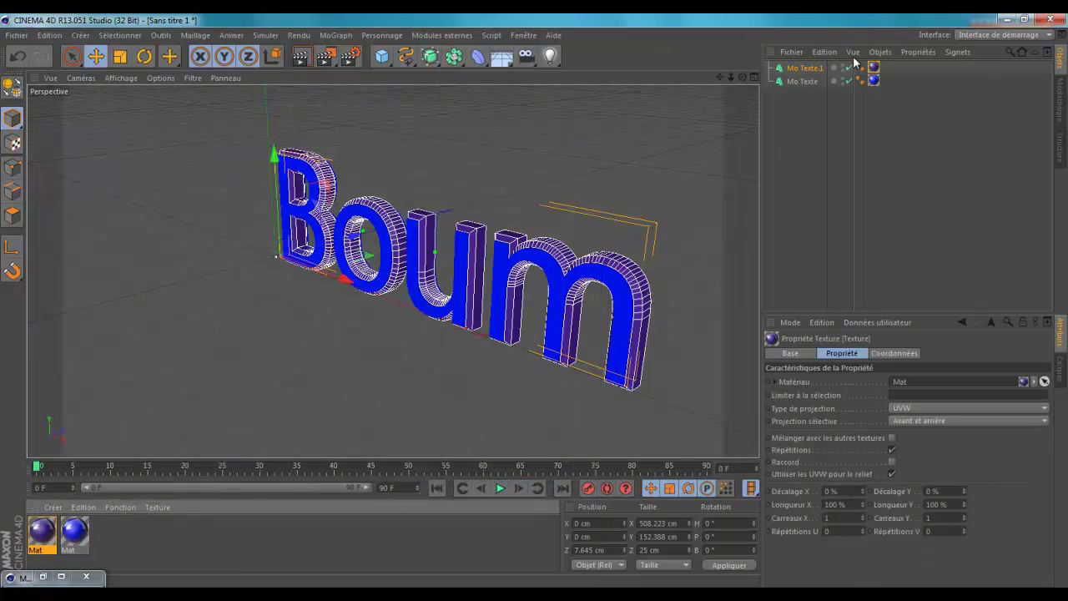
drag(741, 78, 712, 77)
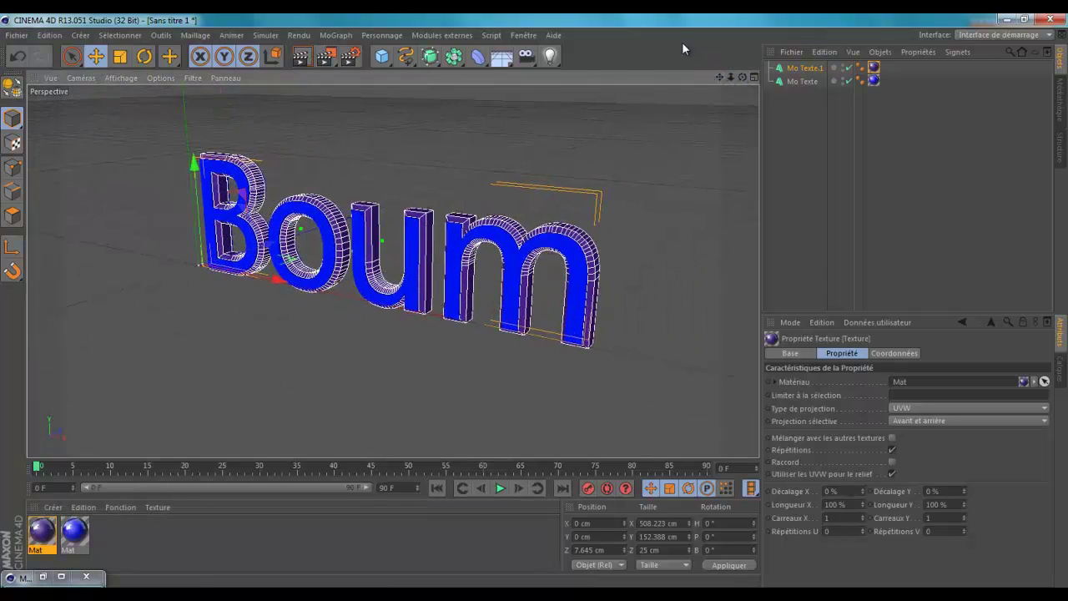
key(ctrl+r)
Add a floor object and lower it slightly beneath the text, to about Y -7.94 cm.
click(791, 161)
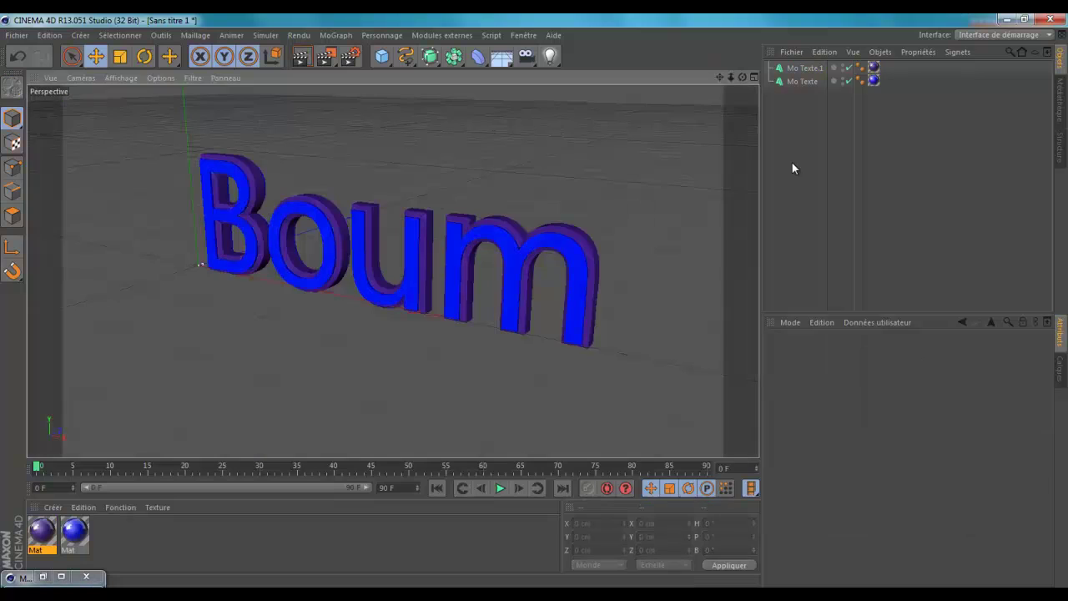
click(501, 56)
drag(189, 162, 192, 179)
Create a new material and set its colour to reddish brown (RGB 122, 51, 23).
click(38, 531)
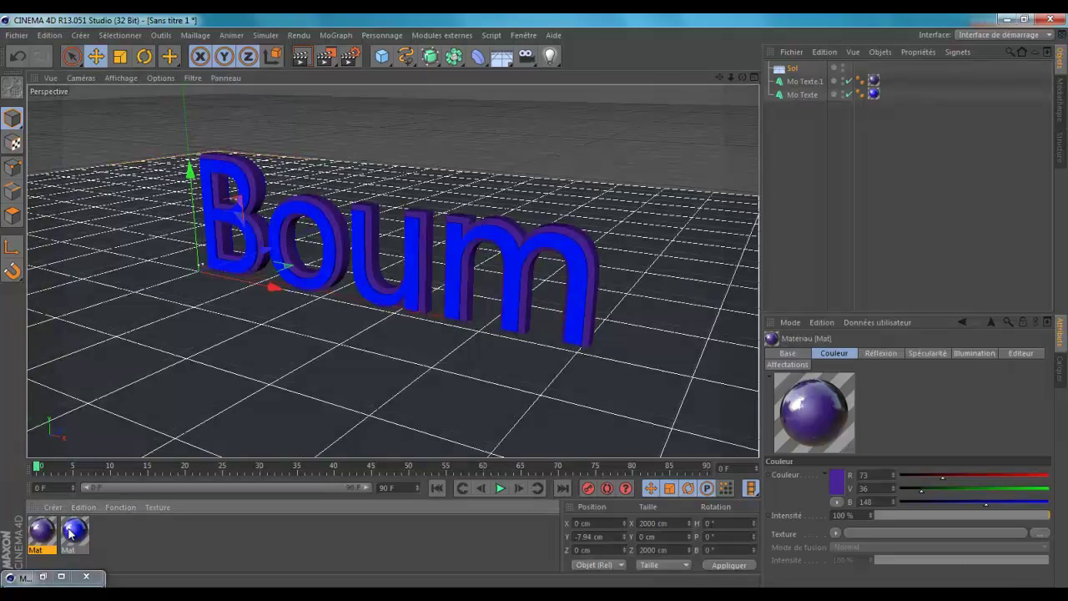
click(53, 507)
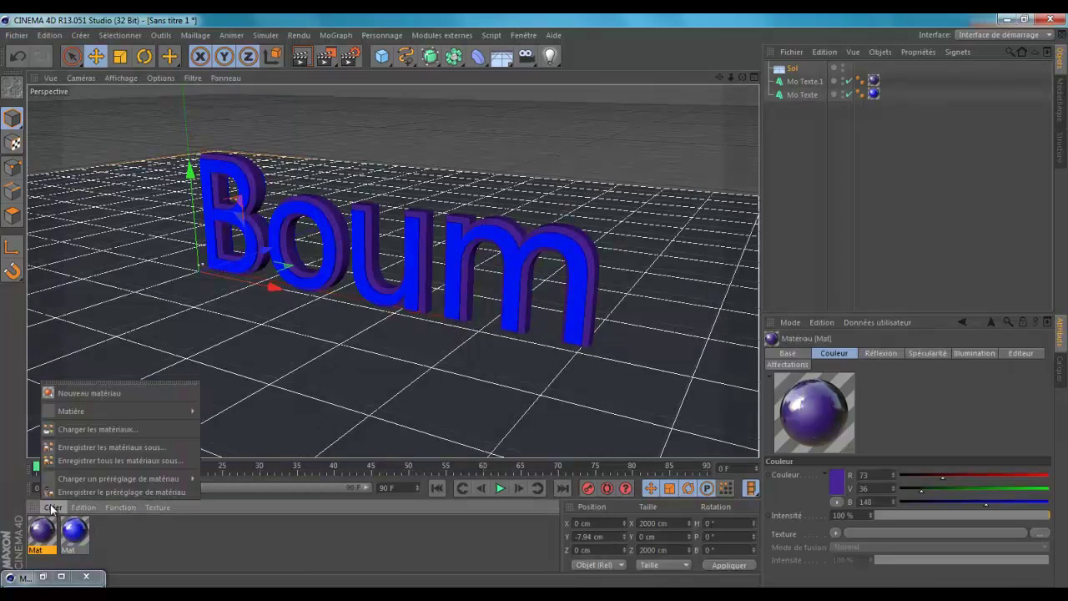
click(69, 395)
double_click(41, 531)
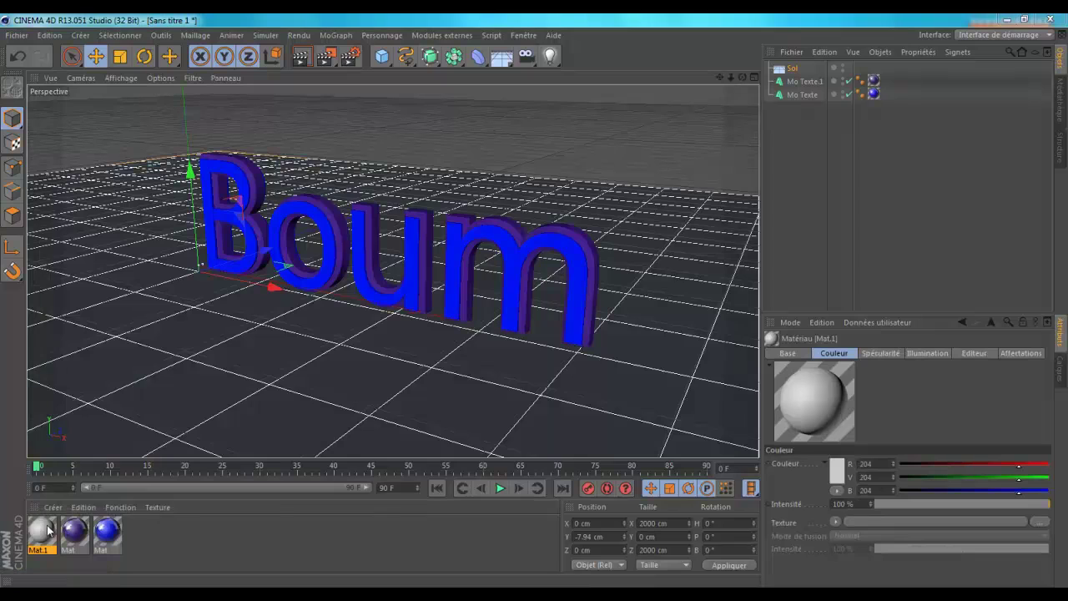
click(370, 177)
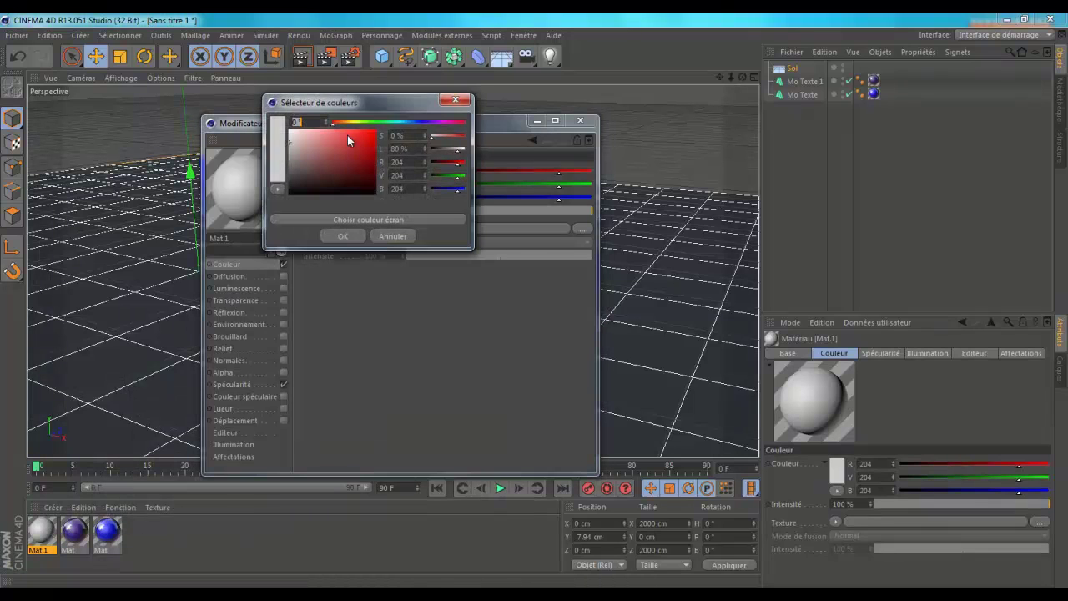
drag(337, 126, 358, 167)
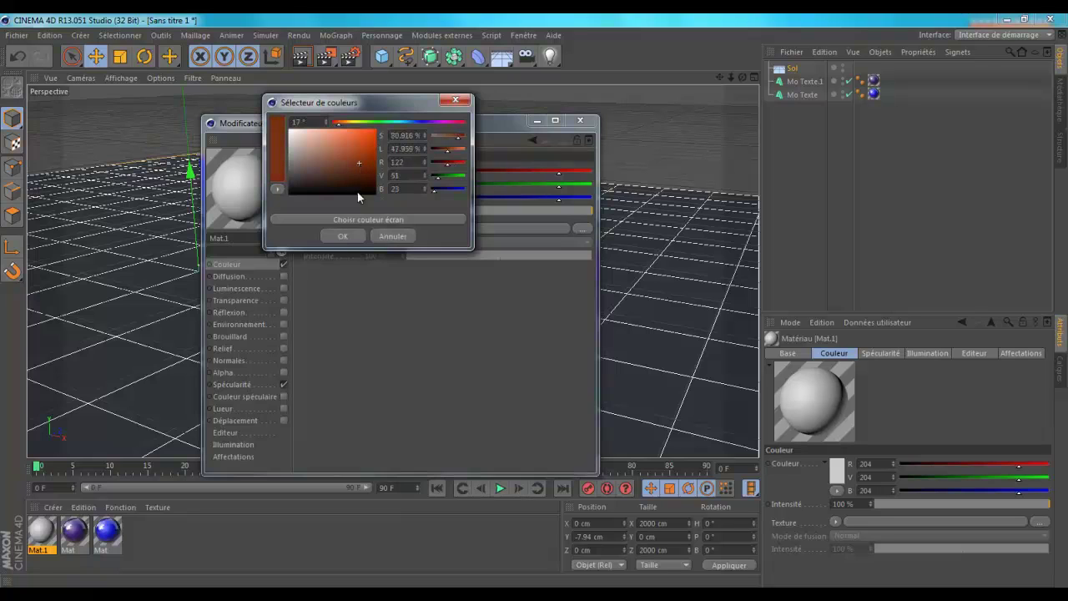
click(342, 236)
Enable the brown material's reflection channel with a Fresnel texture at about 8% texture intensity.
click(284, 312)
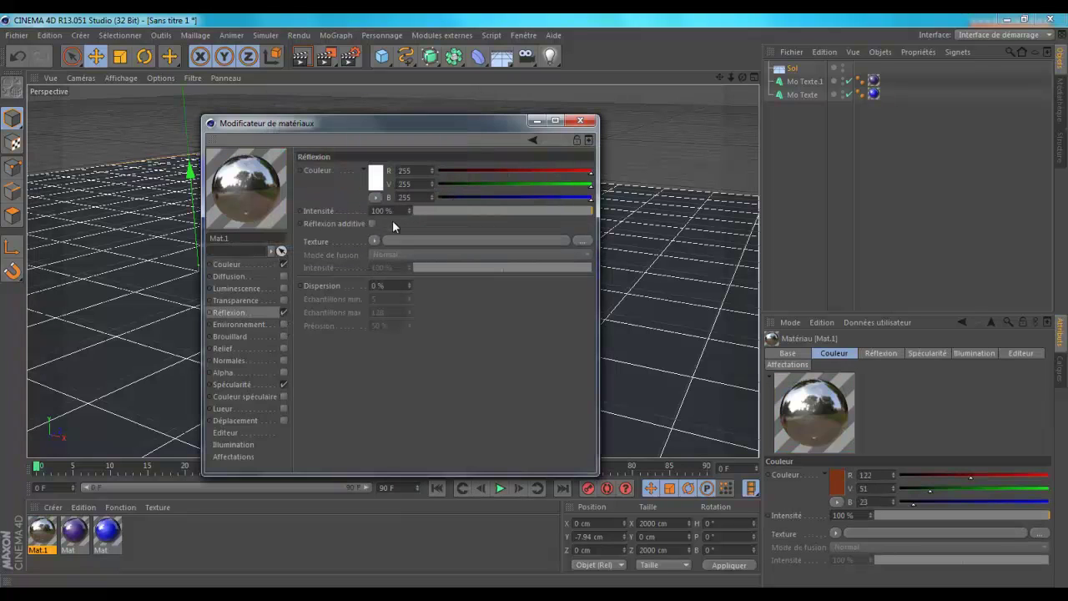
click(374, 240)
click(386, 397)
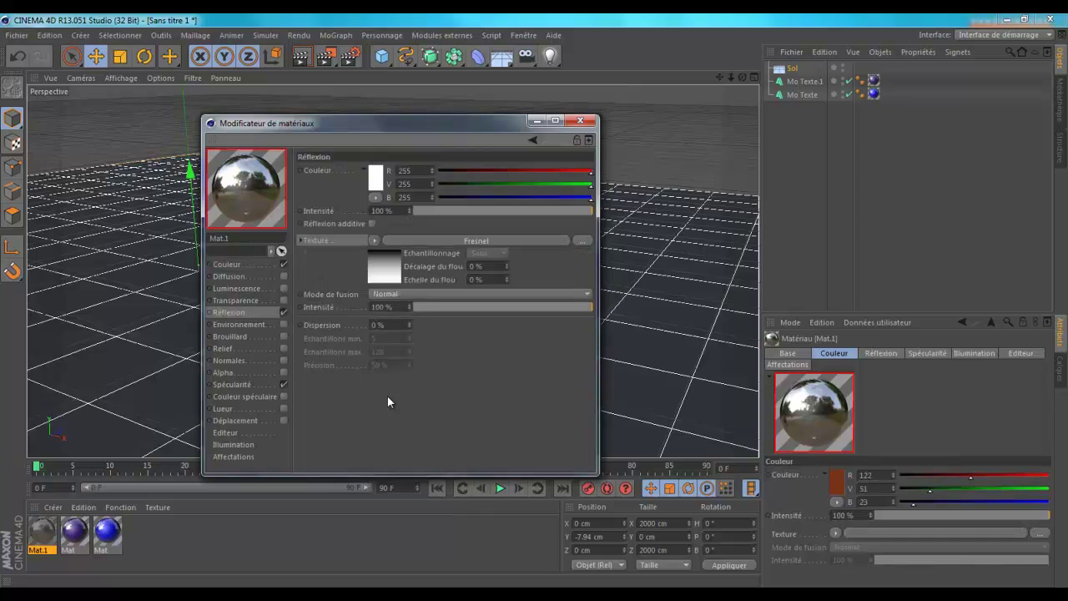
click(422, 306)
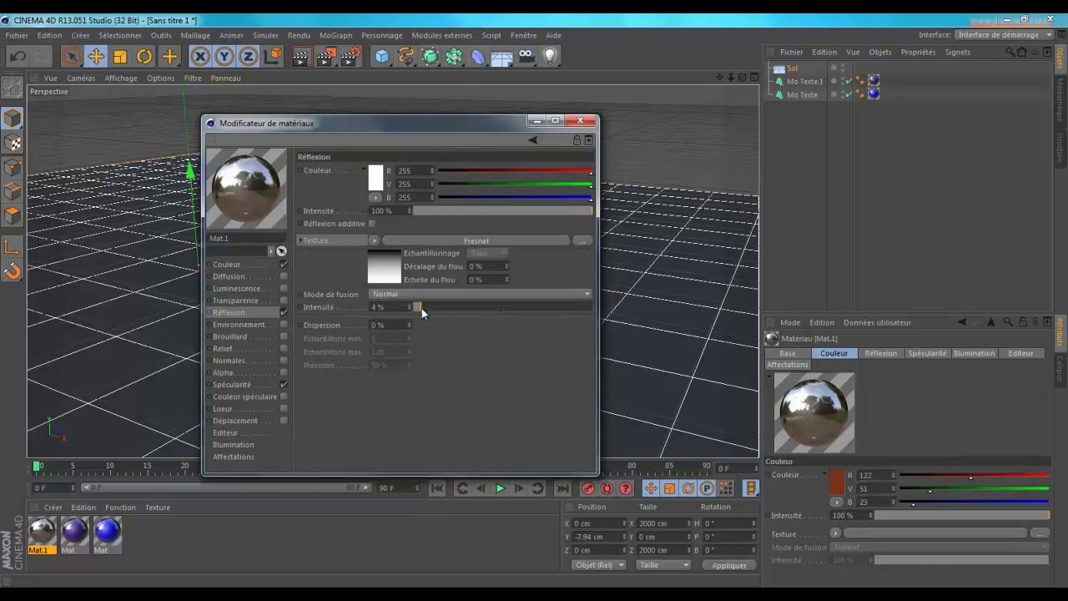
drag(421, 307, 428, 309)
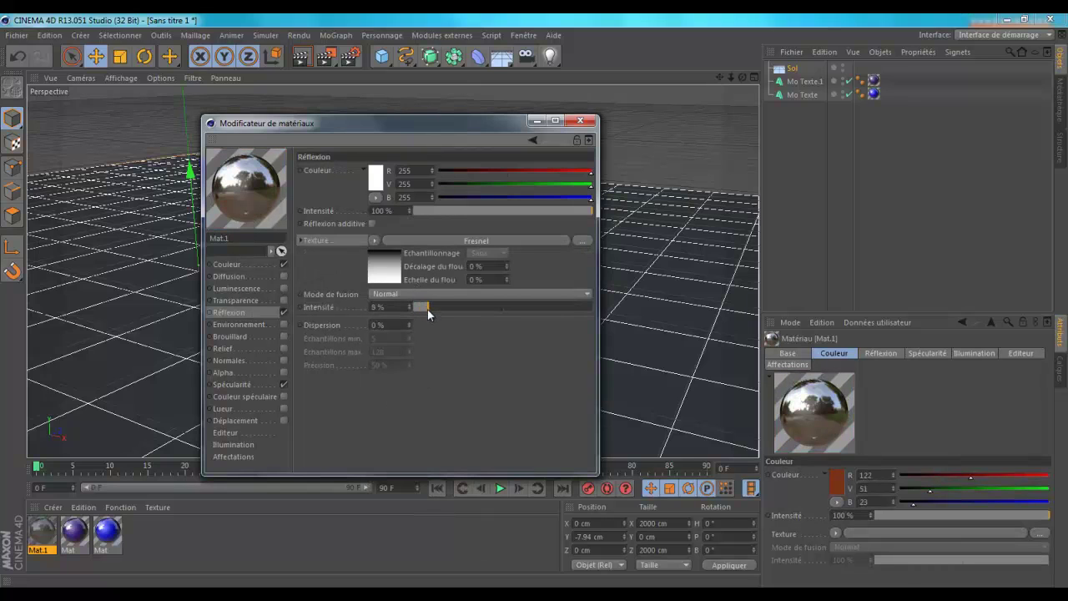
Reduce the brown material's overall reflection intensity to a few percent and apply the material to the floor.
click(421, 211)
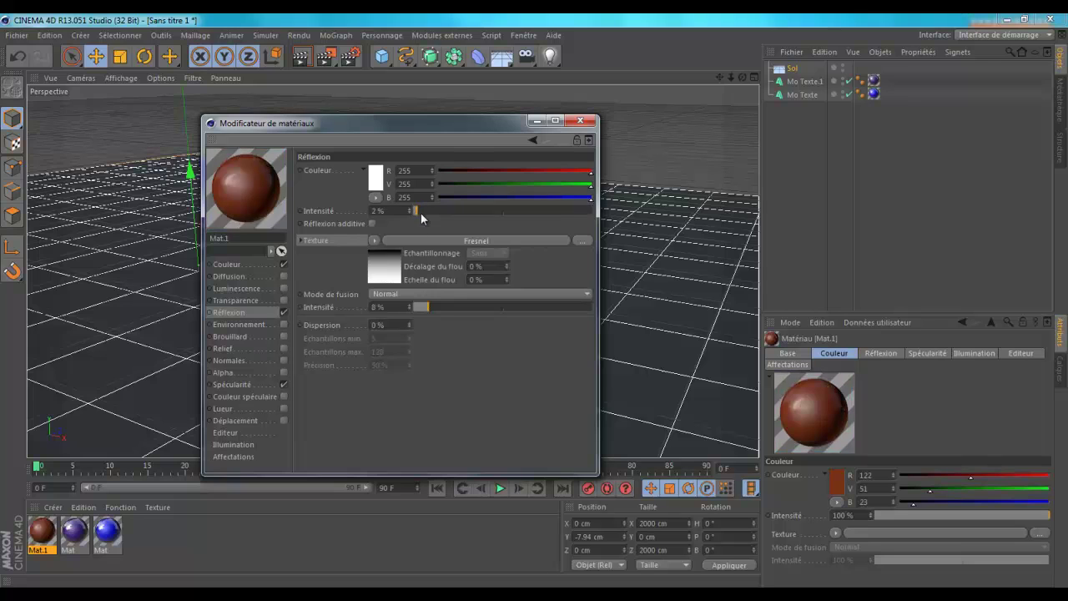
drag(418, 214, 420, 212)
click(535, 121)
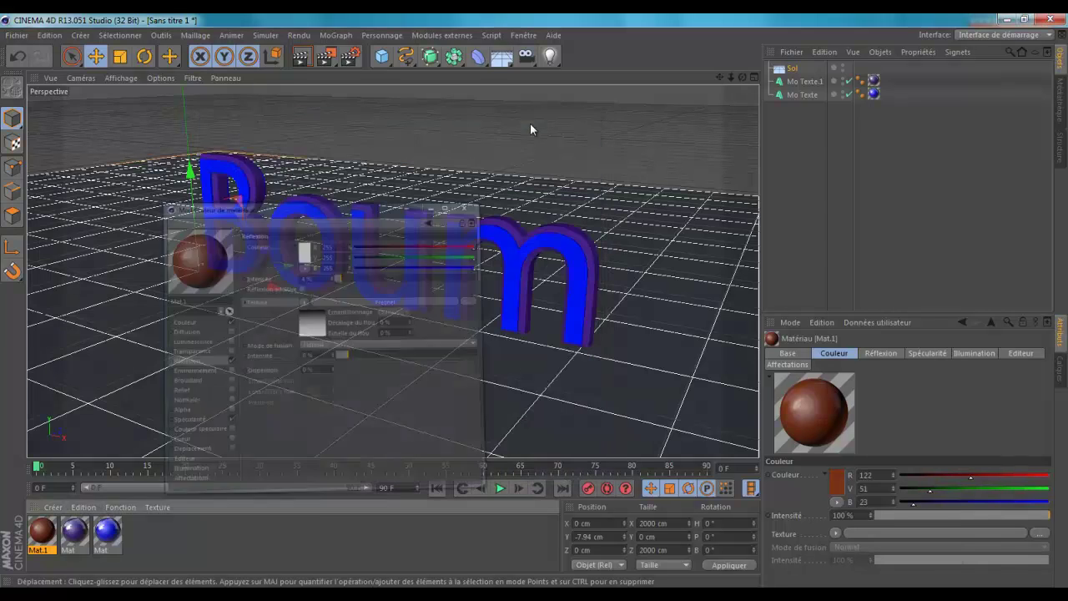
drag(34, 541, 160, 408)
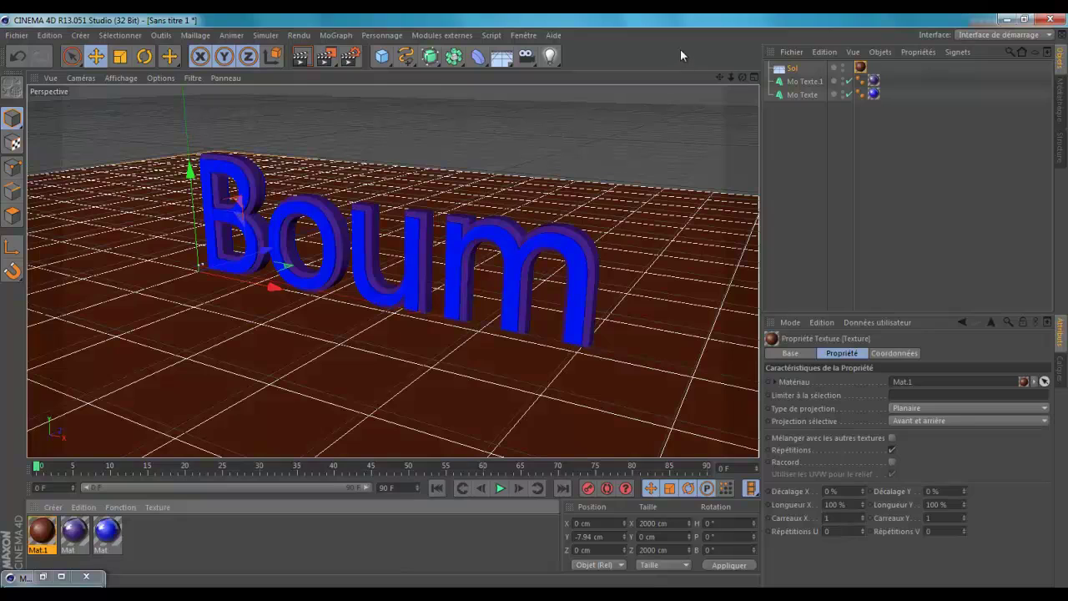
Load the object preset "light plans.1" from the user presets into the scene.
click(793, 51)
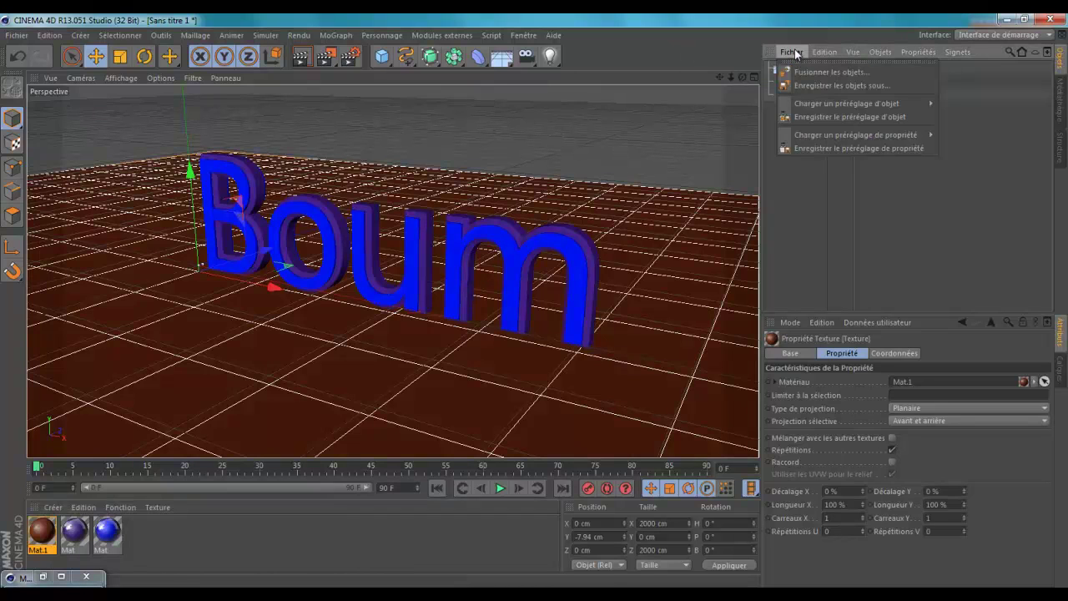
mouse_move(823, 106)
mouse_move(969, 142)
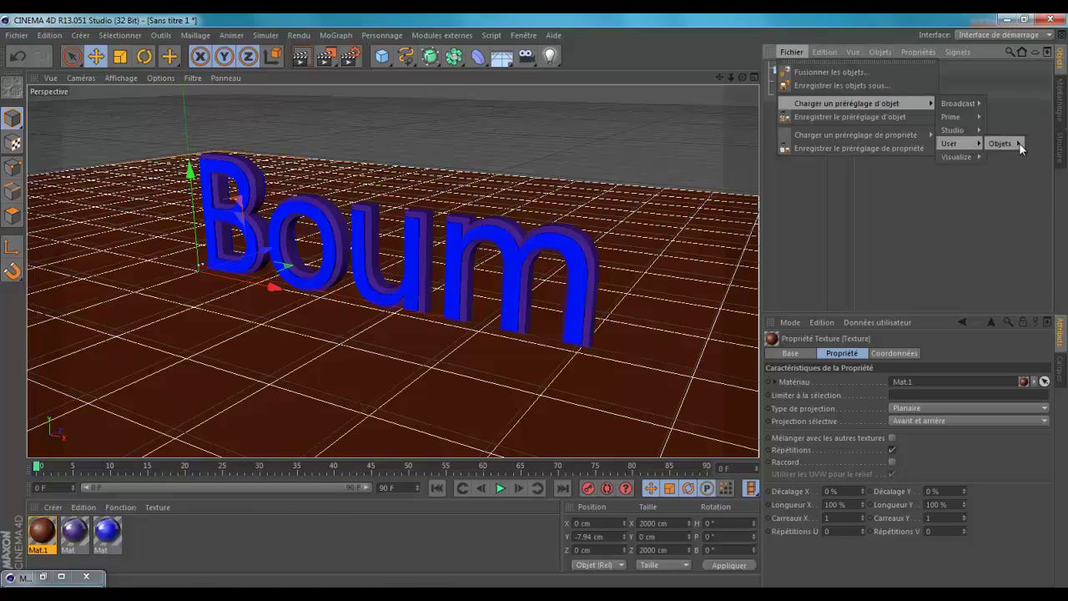
mouse_move(1019, 142)
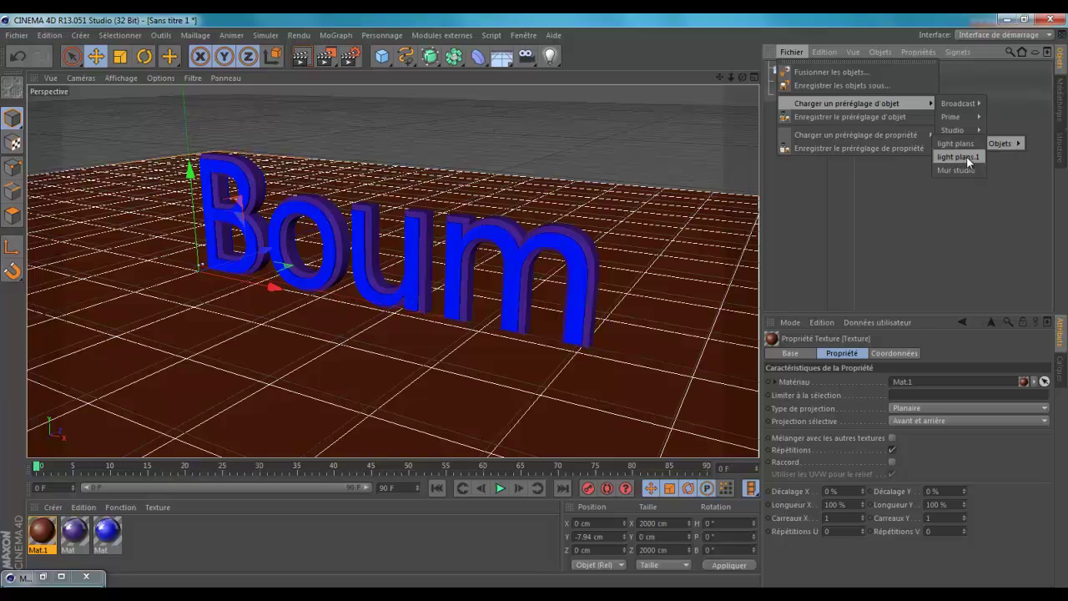
click(966, 156)
Raise the light planes above the text to about Y 364 cm and tilt them to about 36.3° pitch.
drag(732, 81, 231, 179)
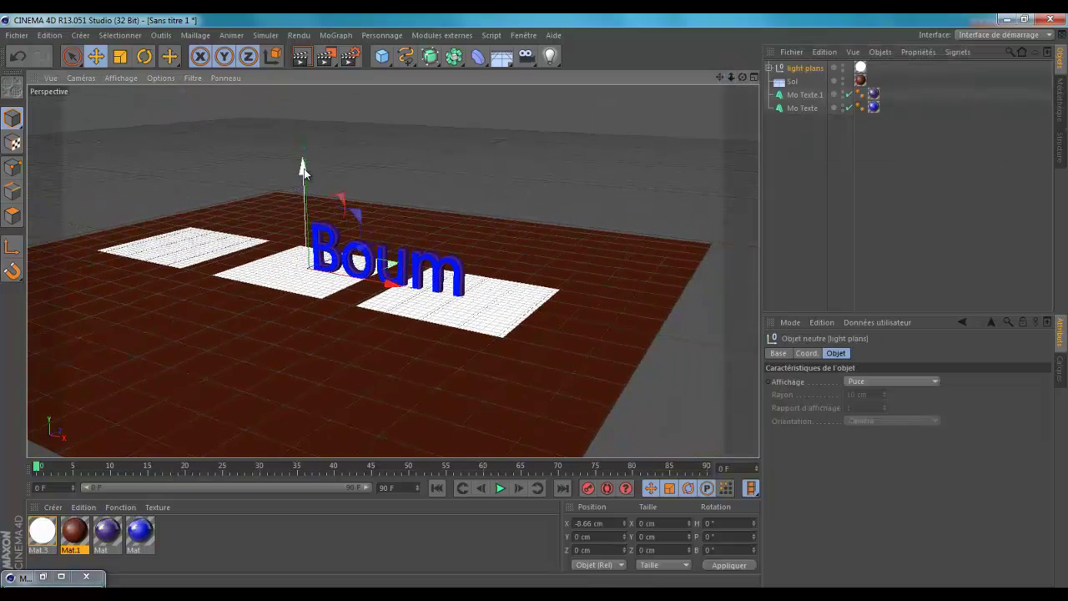
drag(303, 167, 301, 96)
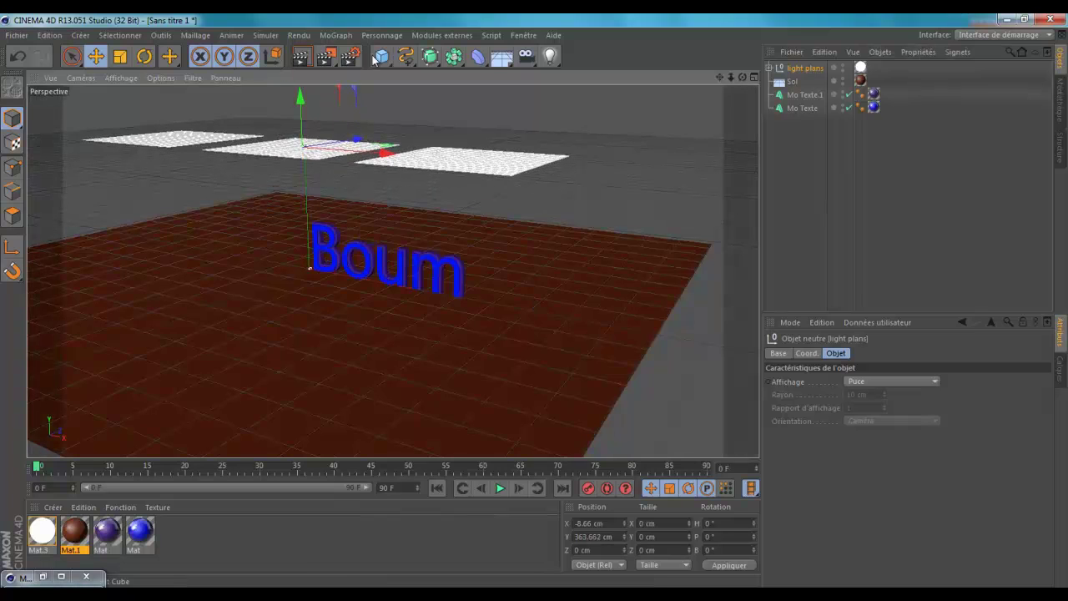
click(144, 56)
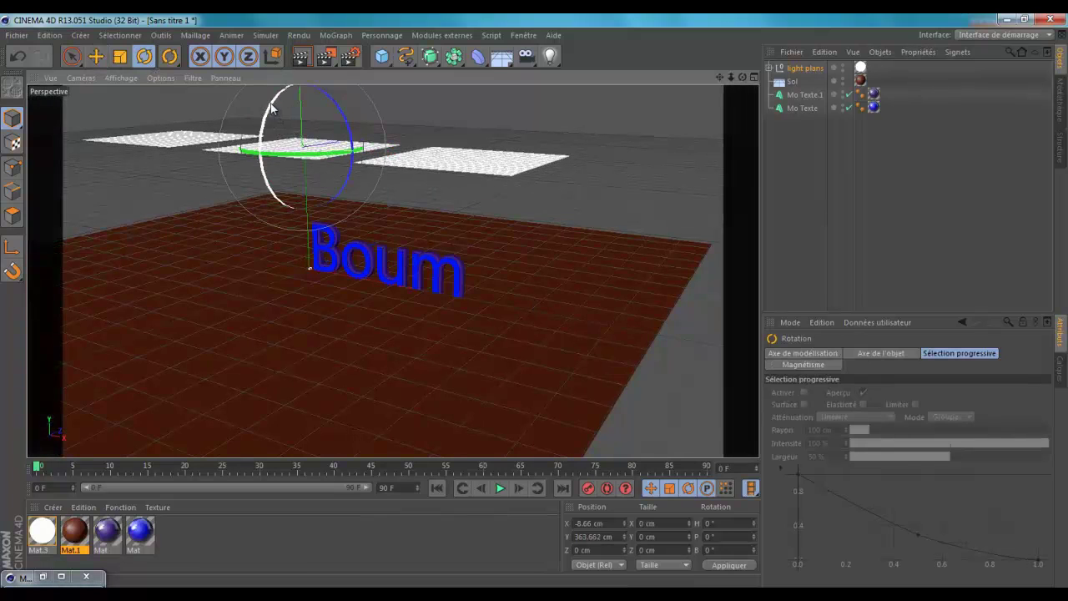
drag(276, 120, 267, 151)
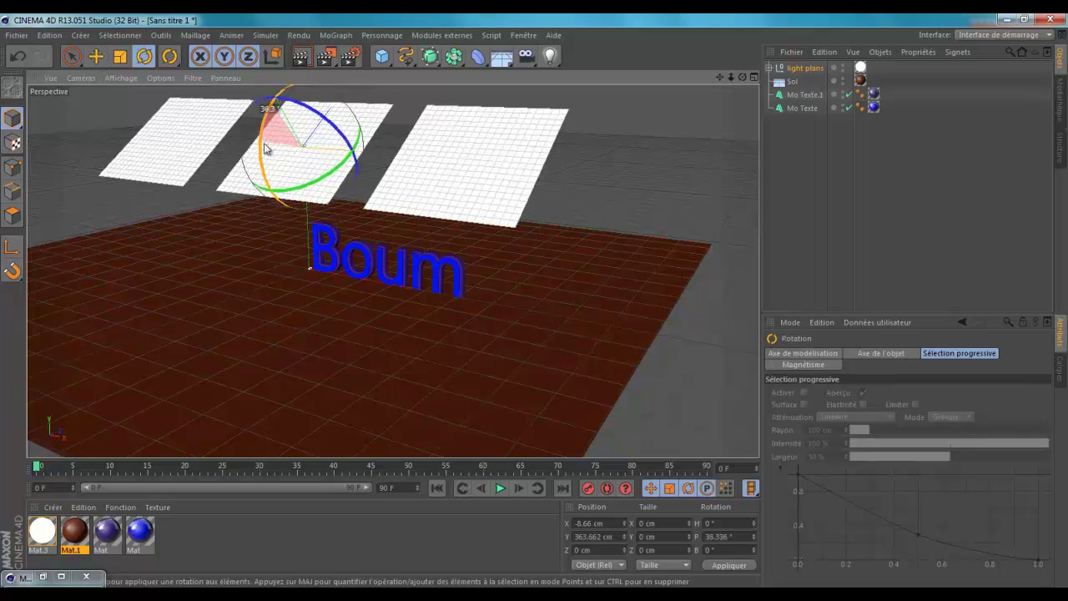
Move the tilted light planes away from the text to about X -123, Y 477, Z -834 cm.
drag(743, 77, 517, 267)
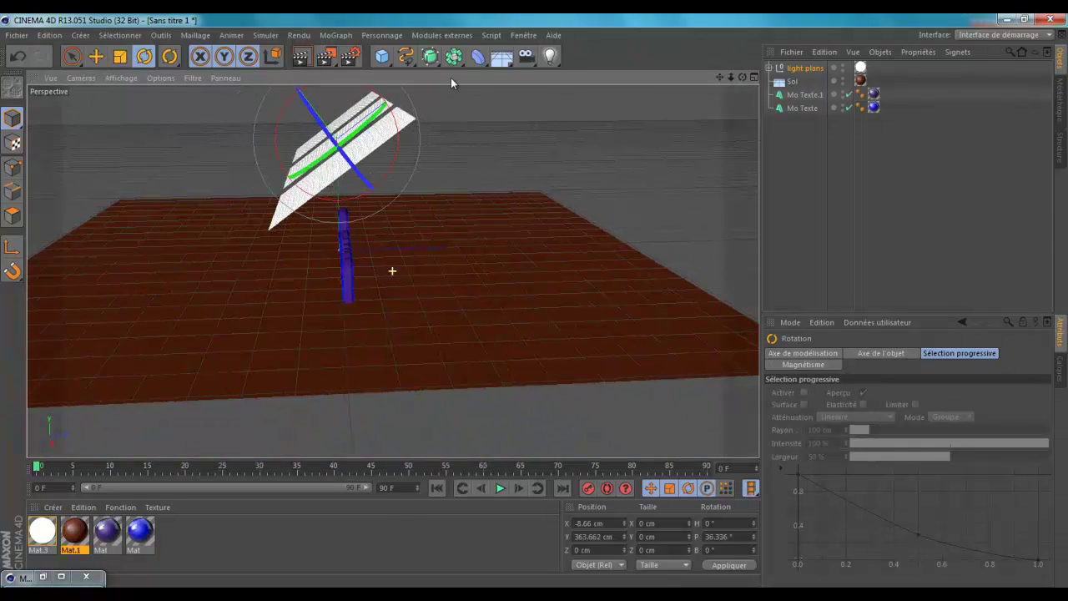
click(96, 55)
drag(573, 153, 529, 141)
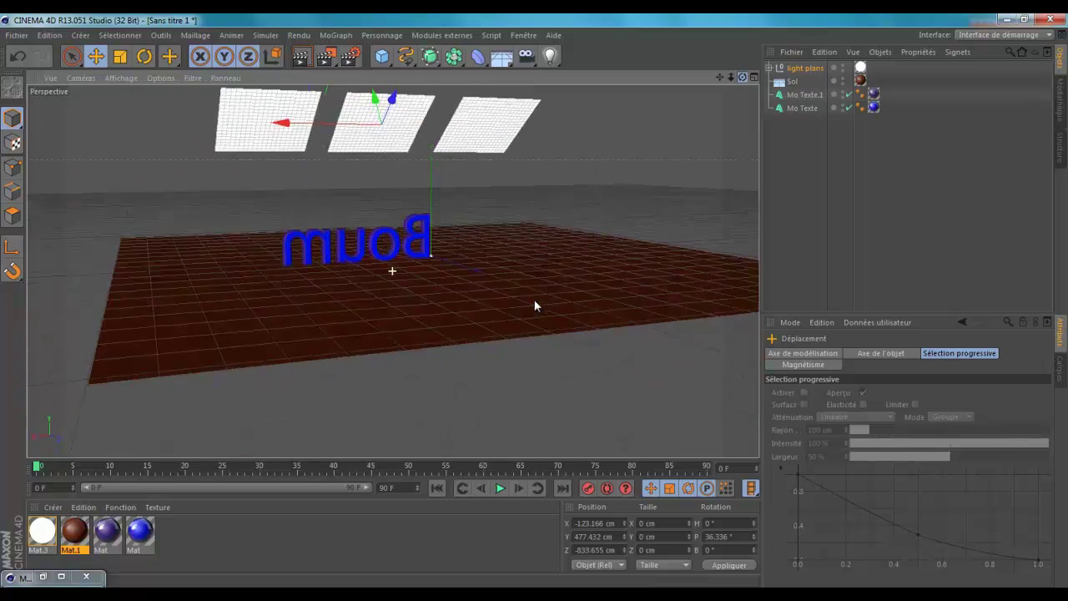
Duplicate the light planes group and move the copy sideways to about X -1824 cm.
drag(534, 301, 531, 303)
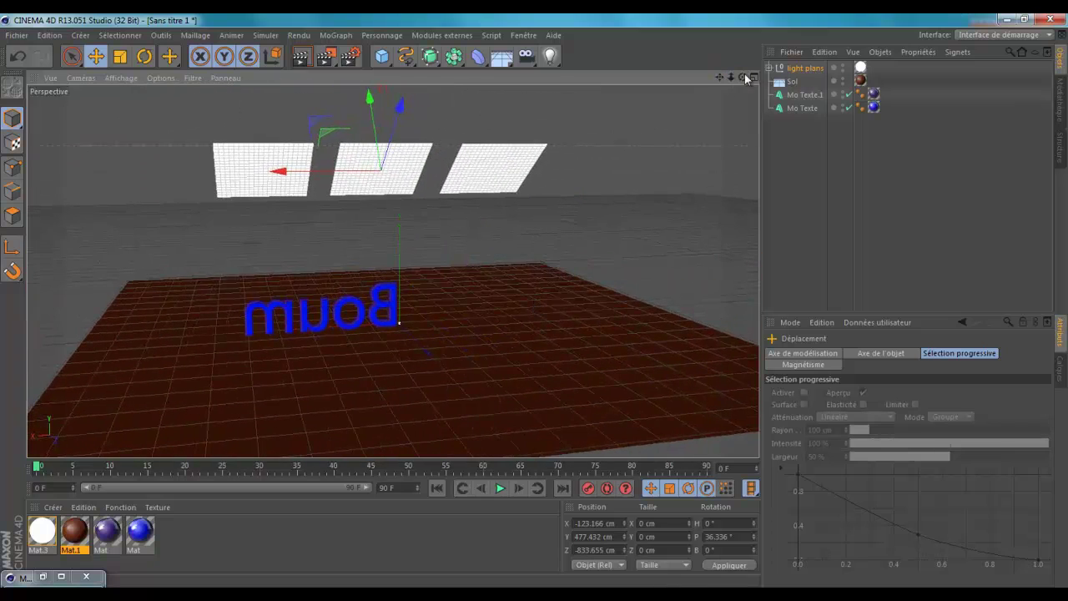
drag(742, 77, 534, 300)
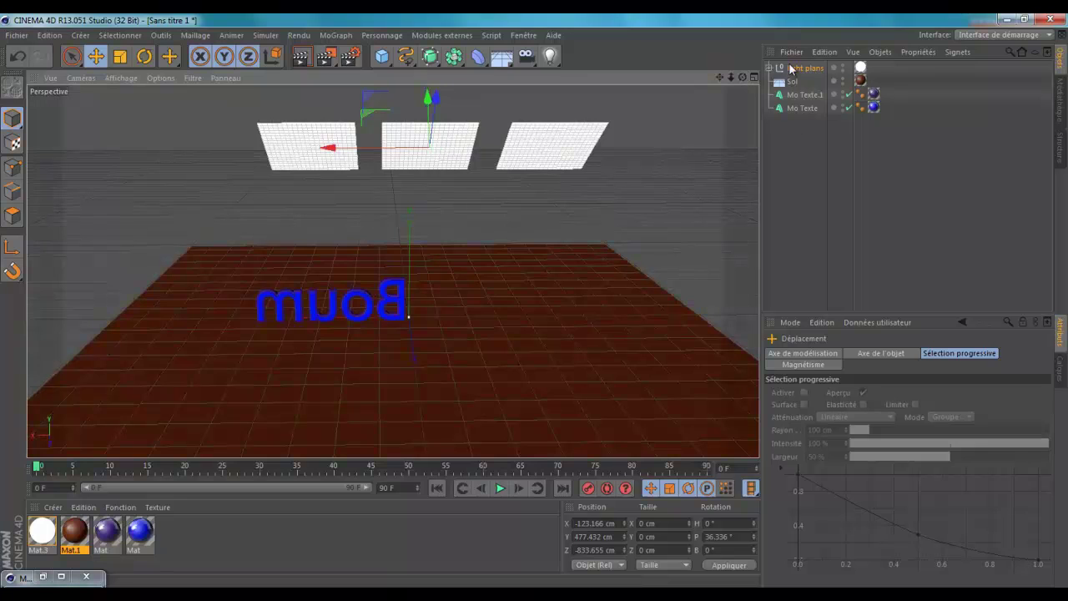
click(794, 68)
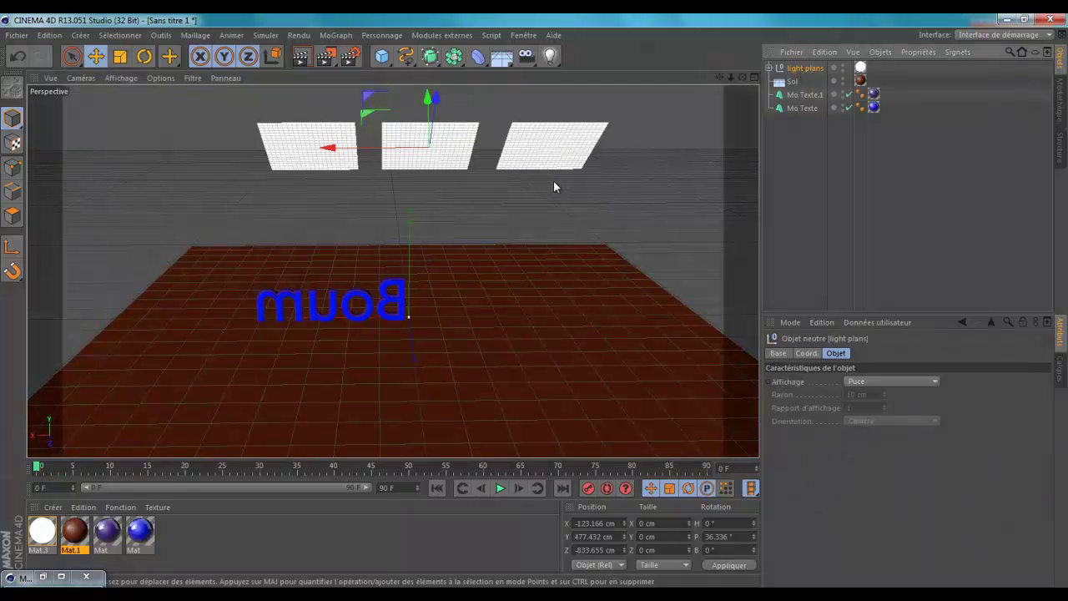
key(ctrl+c)
key(ctrl+v)
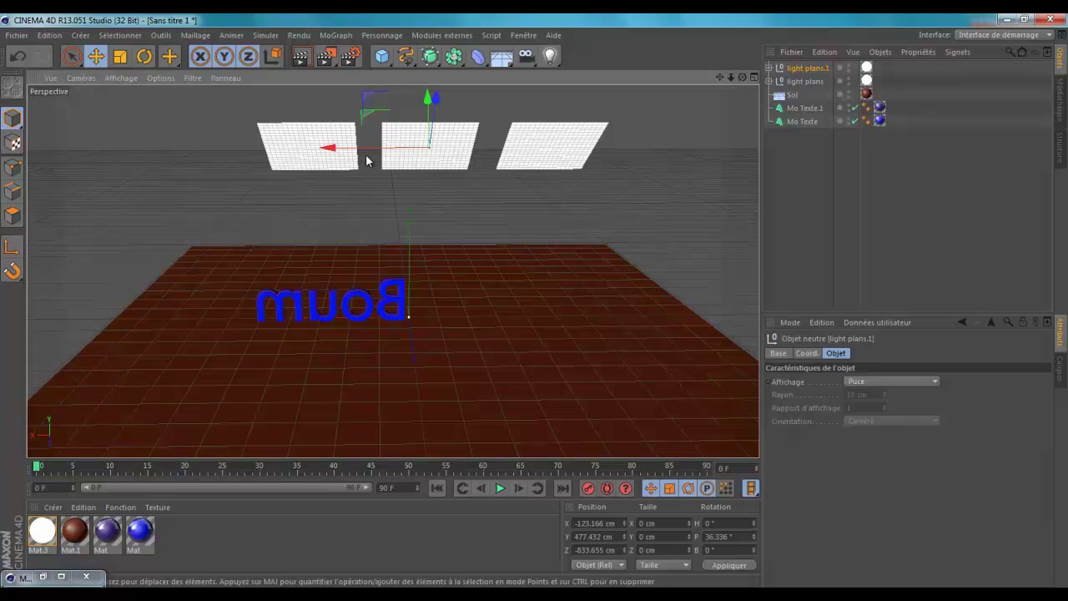
drag(344, 153, 743, 144)
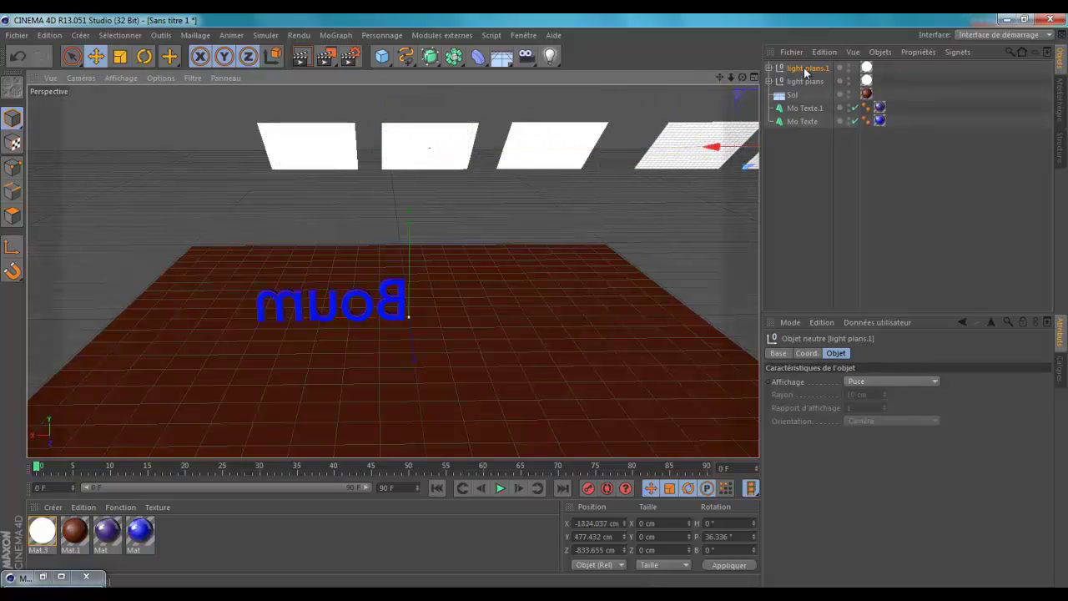
Rotate the copied light planes towards the text, to about H -40.5°, P 31.2°, B -1.2°.
drag(719, 81, 534, 305)
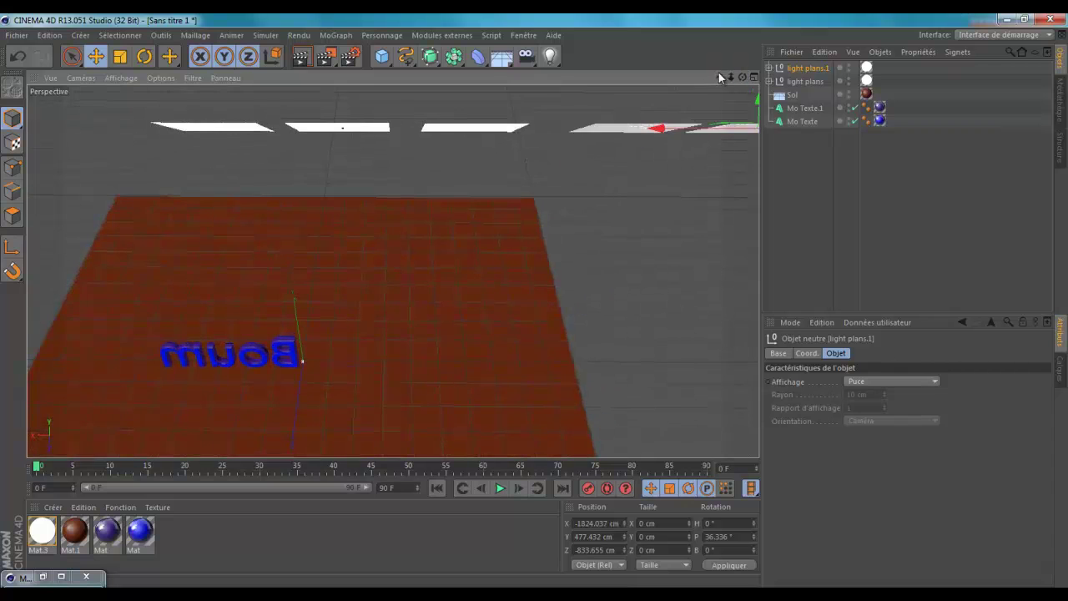
drag(718, 76, 290, 64)
click(145, 56)
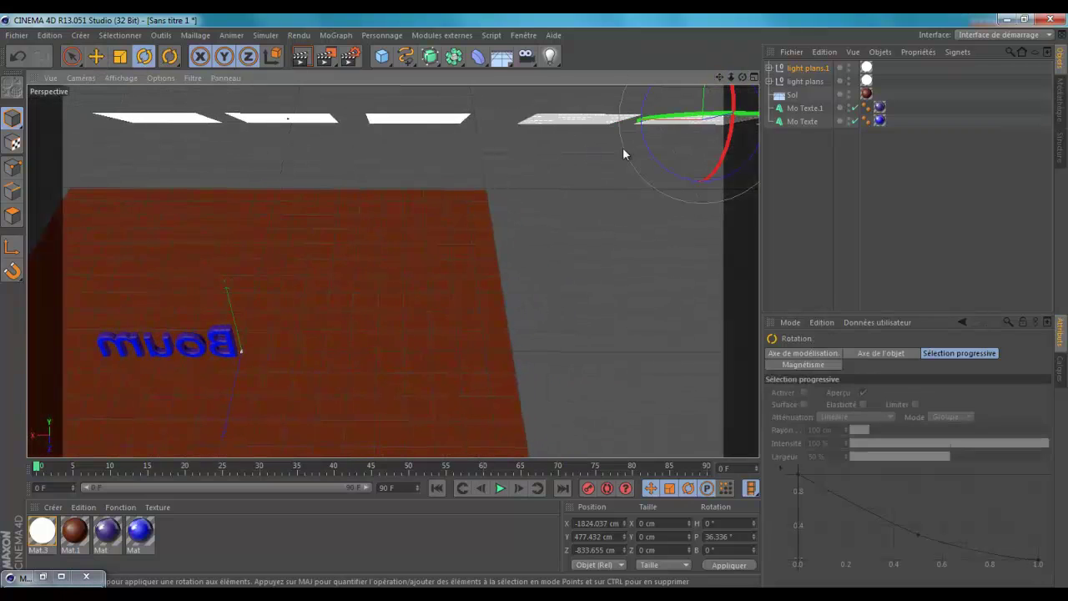
drag(623, 149, 701, 134)
drag(737, 171, 726, 180)
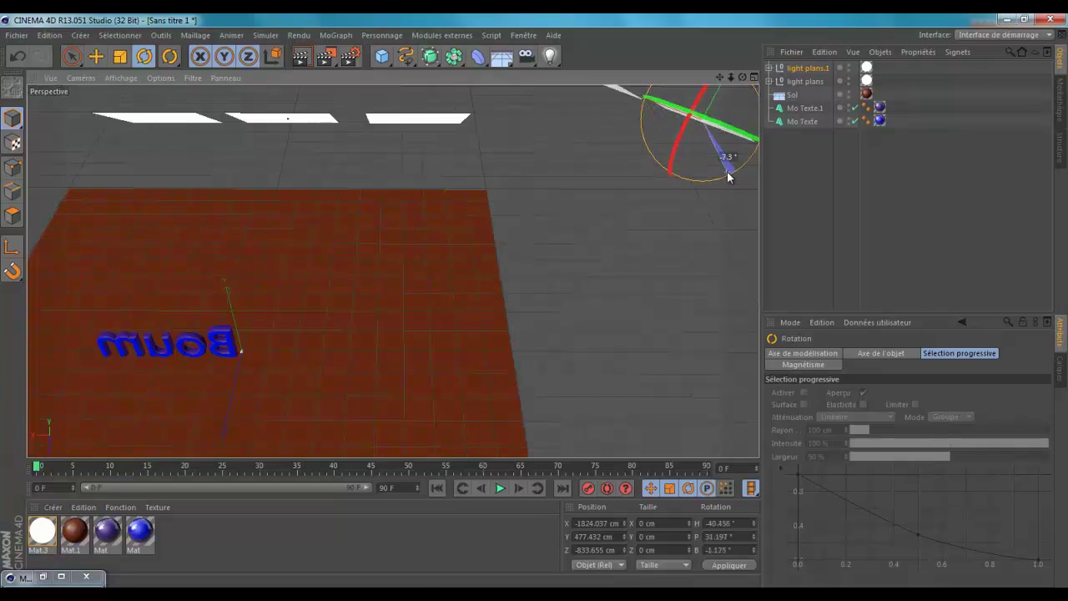
Move the copied light planes beside the floor, to about X -1605, Y 472, Z -237 cm.
click(95, 57)
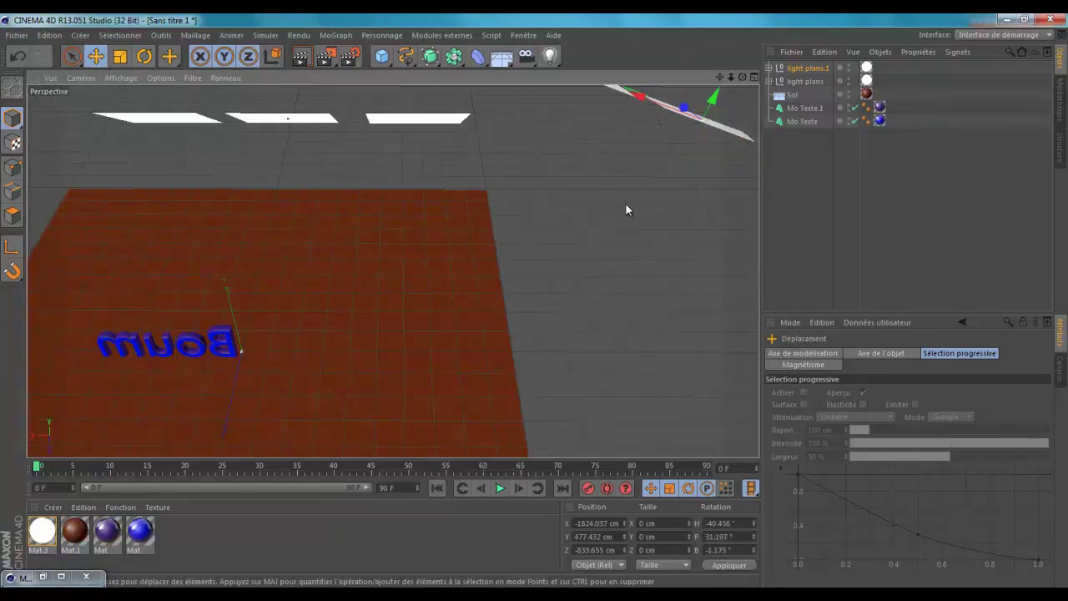
drag(625, 203, 586, 275)
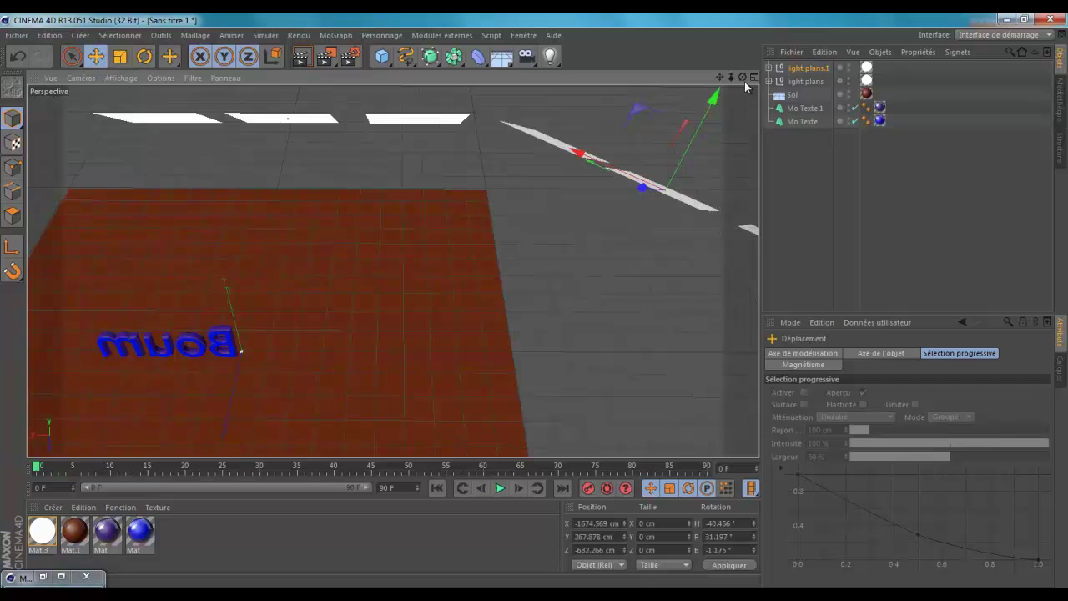
drag(743, 77, 534, 301)
drag(676, 242, 625, 291)
drag(743, 78, 534, 303)
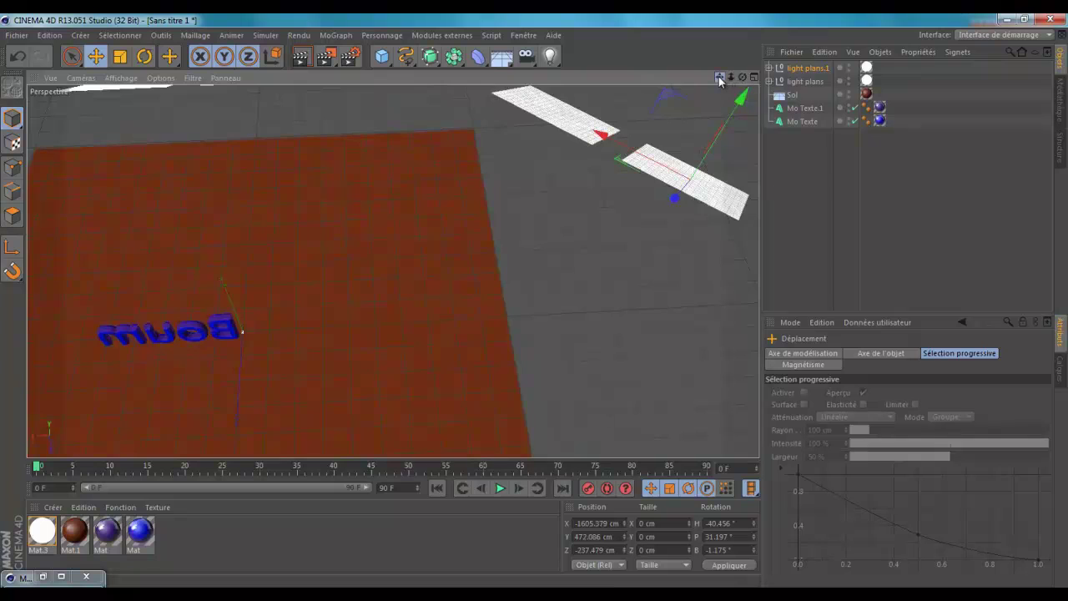
Duplicate the light planes group beside the floor and set the copy's heading rotation to 40.456°.
drag(720, 80, 535, 301)
drag(731, 76, 535, 307)
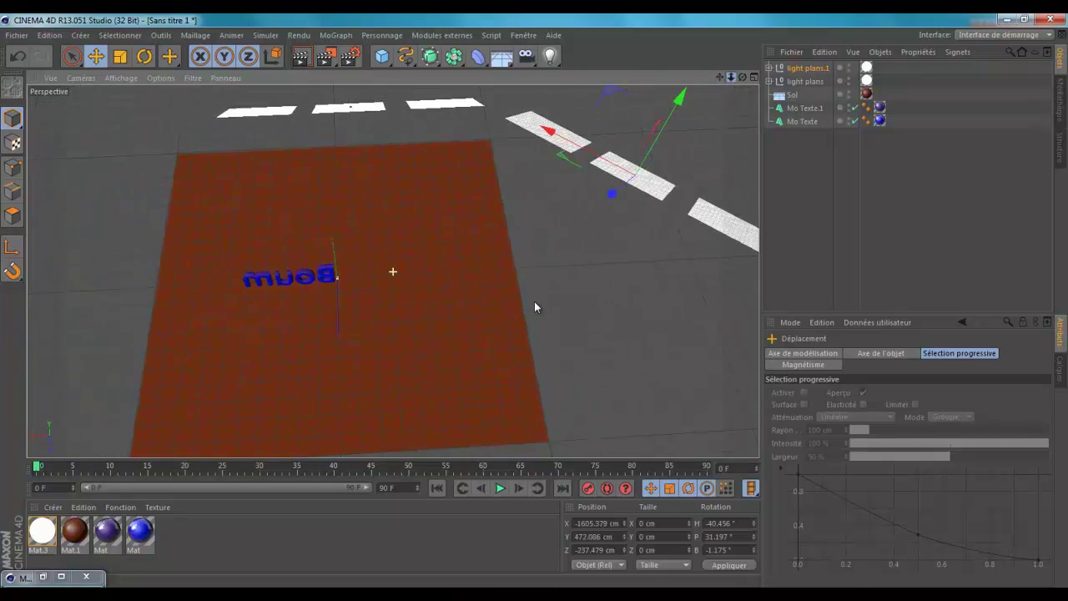
click(807, 69)
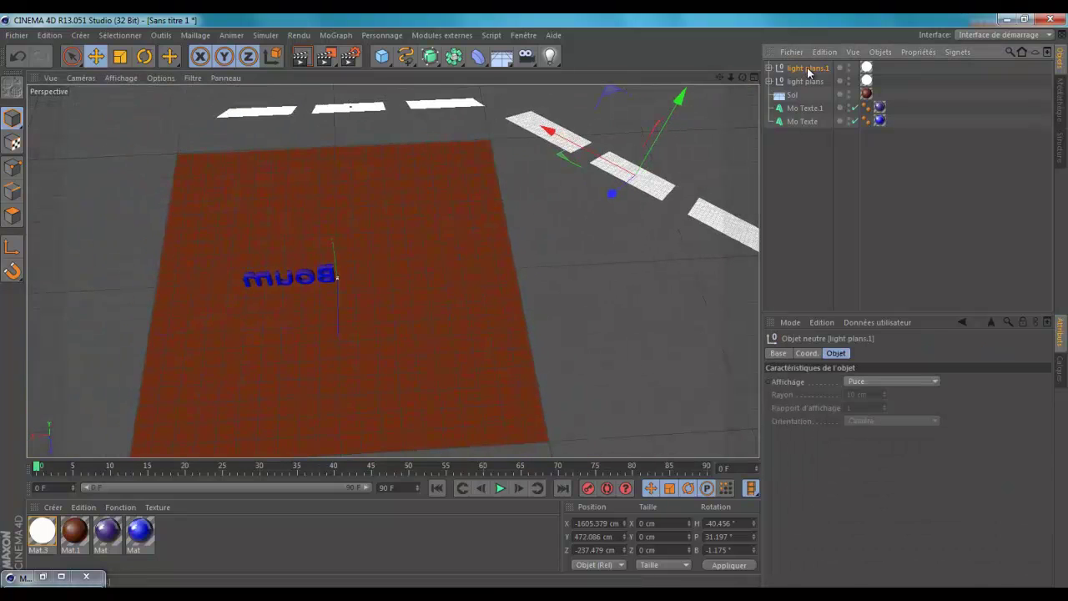
key(ctrl+c)
key(ctrl+v)
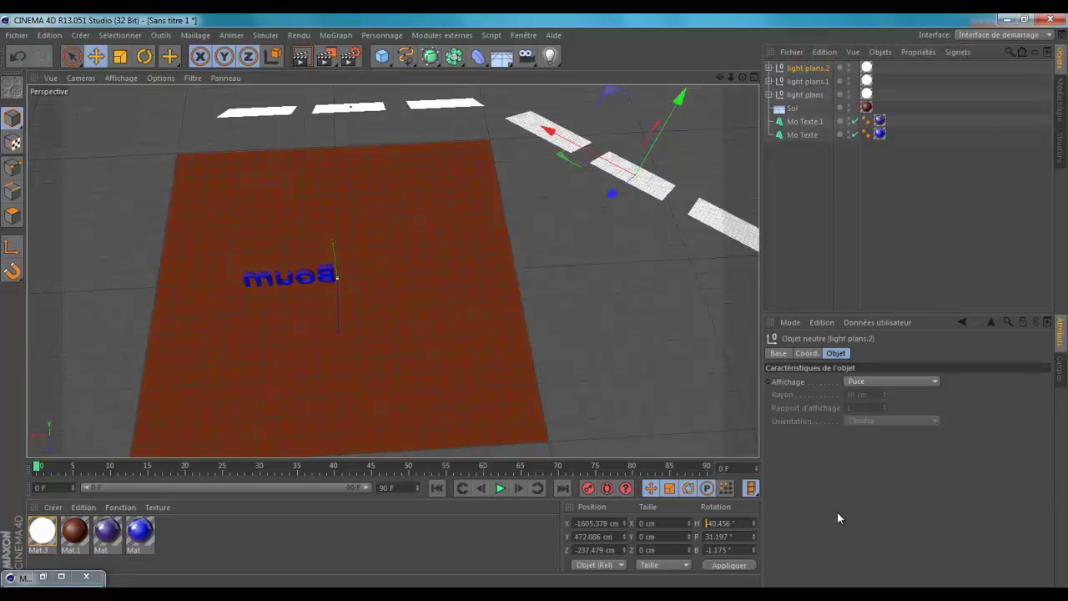
click(734, 568)
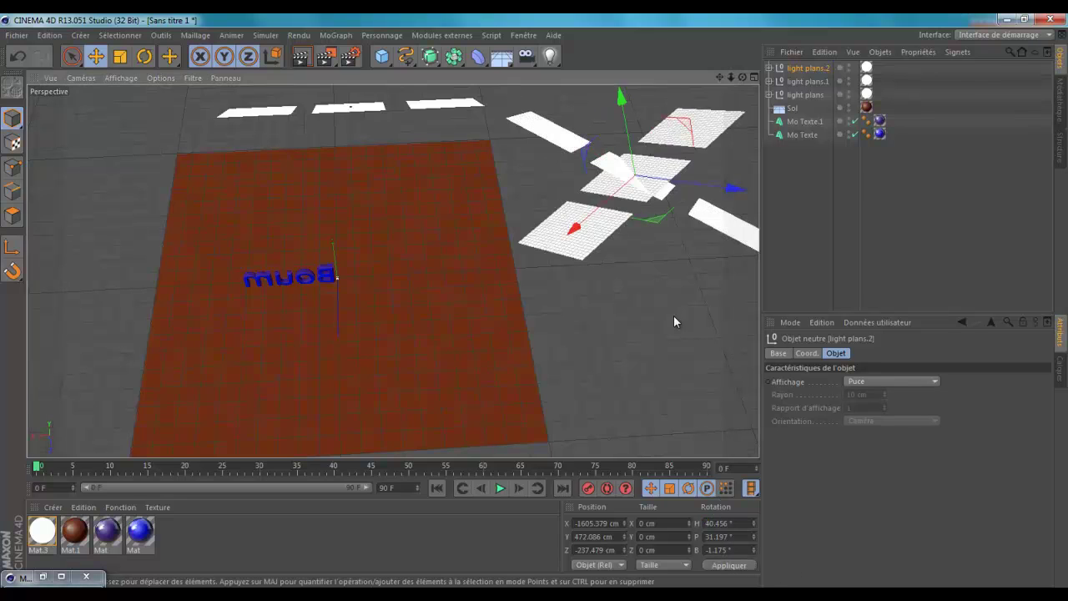
Move the new light planes copy to the opposite side of the floor, to about X 1353, Y 484, Z -256 cm.
drag(673, 315, 98, 340)
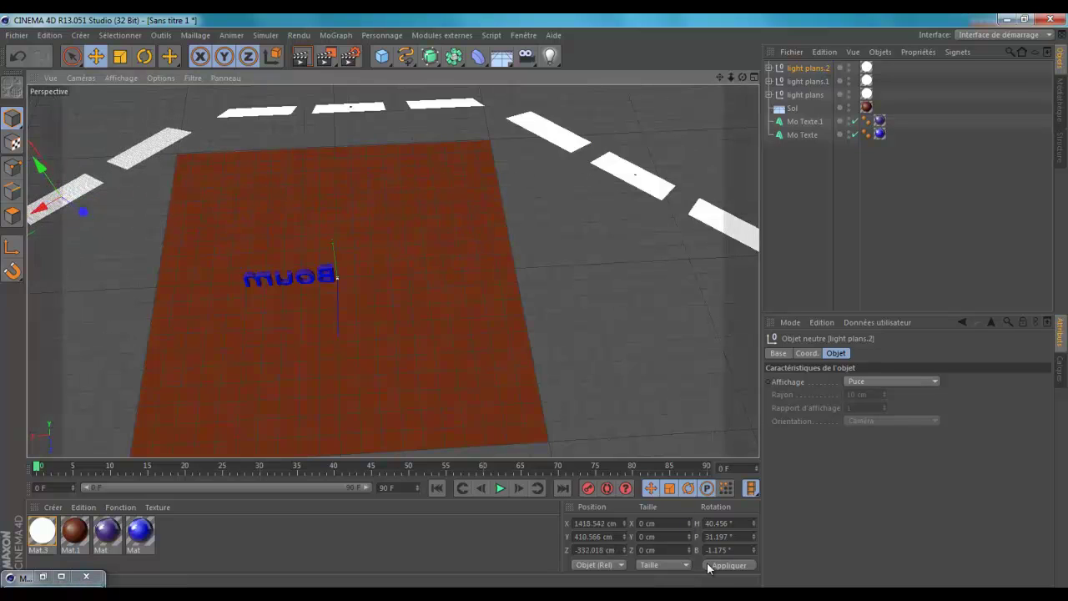
drag(742, 77, 534, 301)
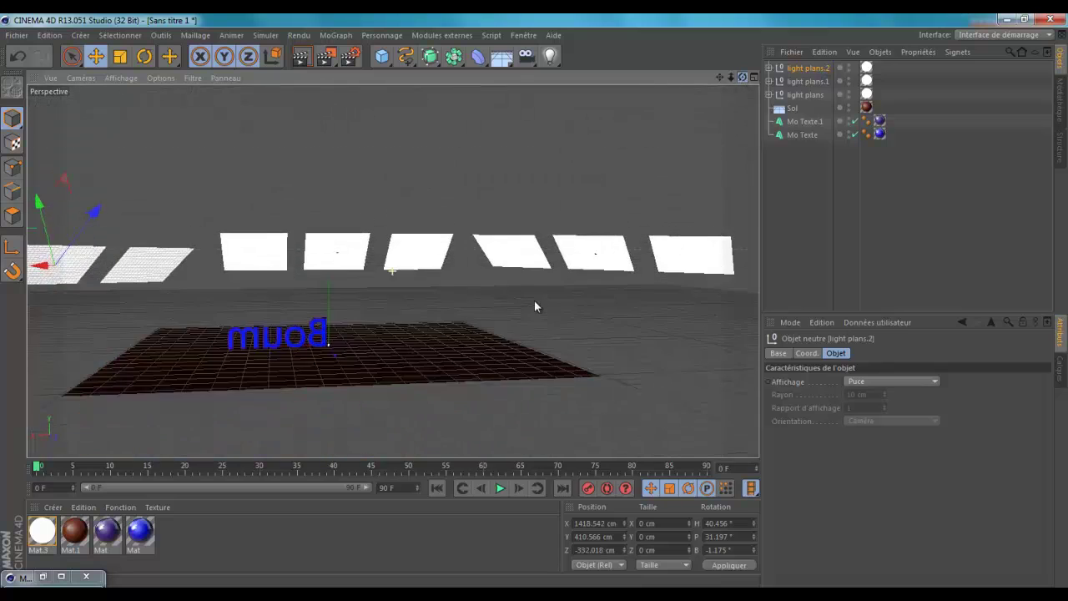
mouse_move(92, 210)
mouse_down()
mouse_move(63, 218)
mouse_move(48, 208)
mouse_move(98, 203)
mouse_up()
drag(740, 76, 534, 301)
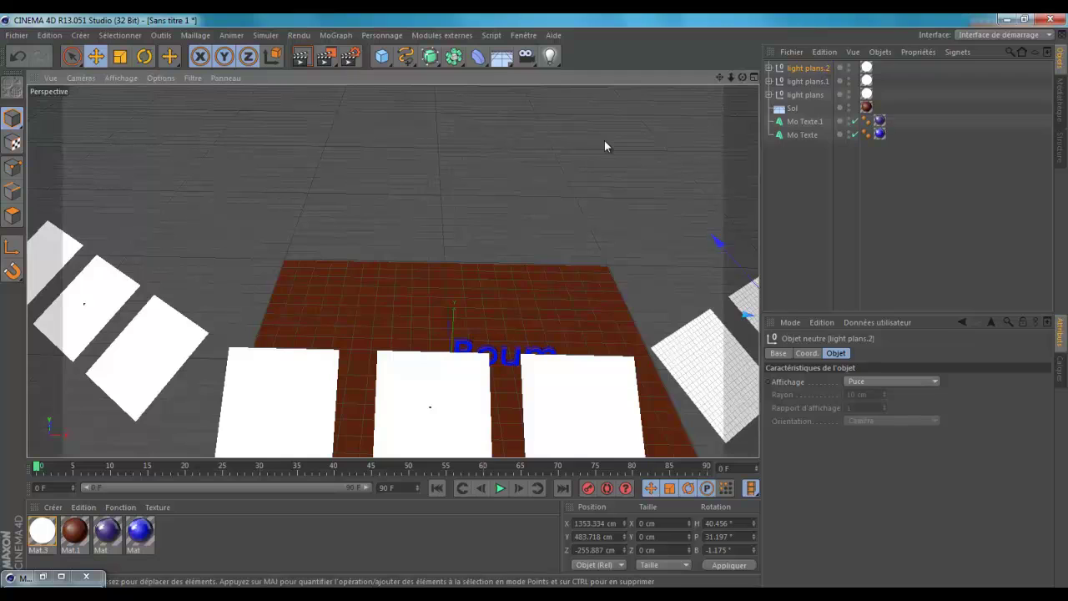
Add the Global Illumination effect to the render settings and minimise the settings window.
click(350, 57)
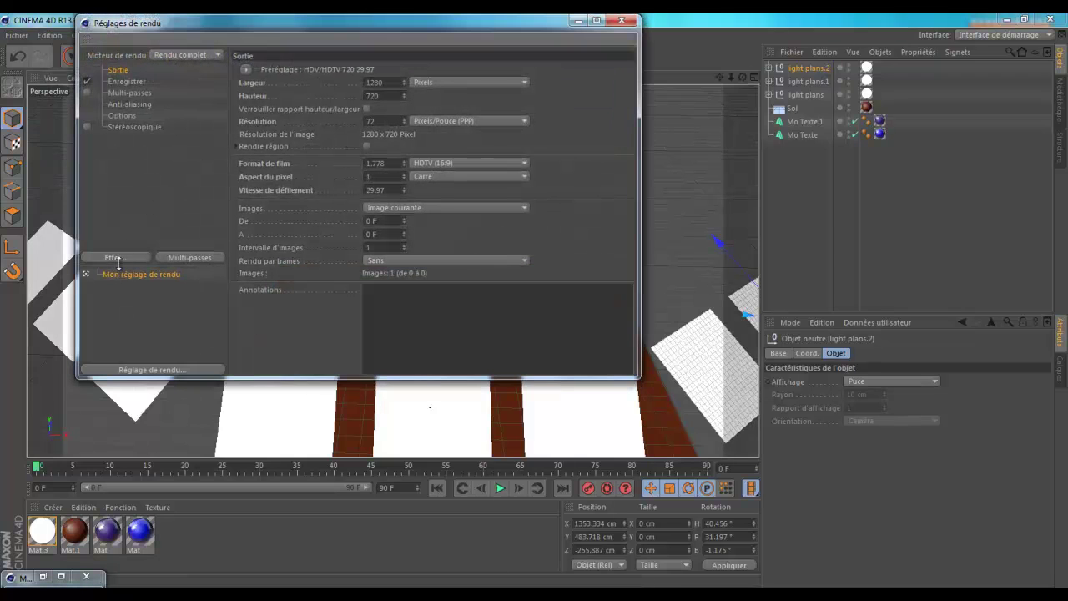
click(115, 259)
click(195, 440)
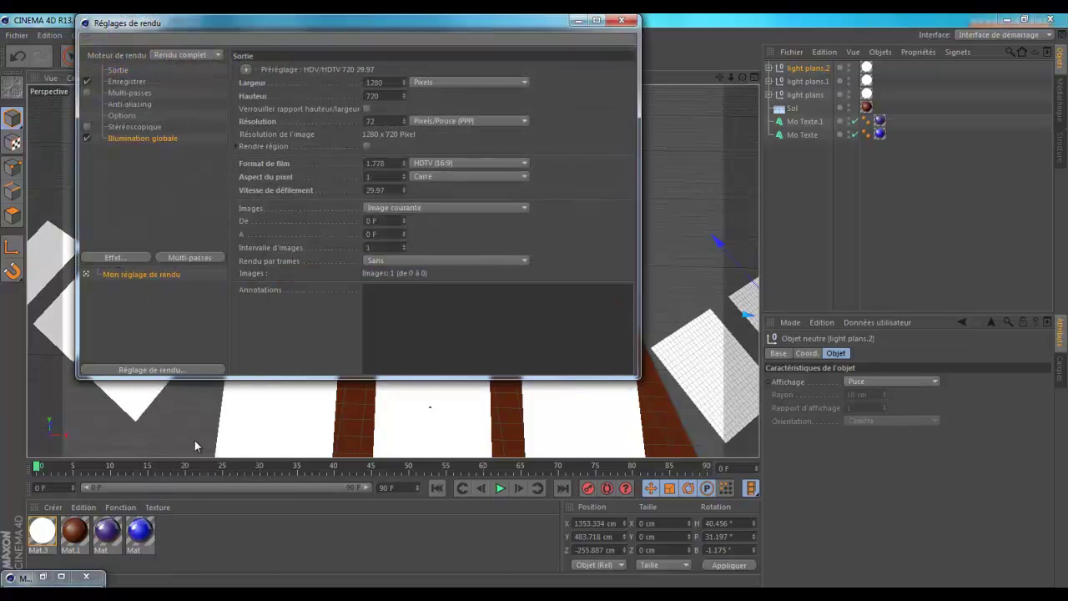
click(578, 20)
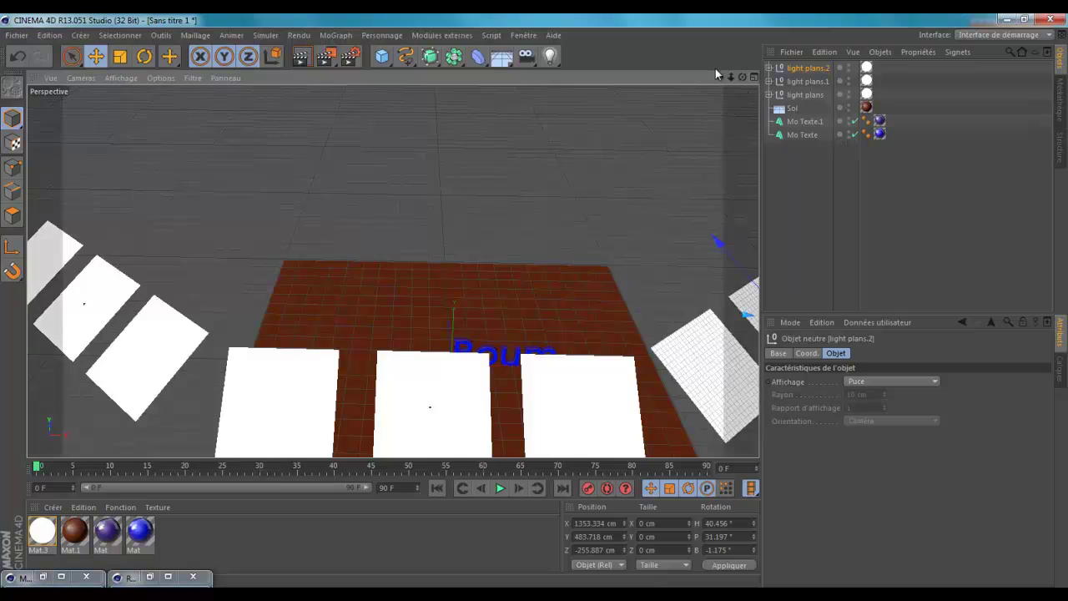
Add a camera facing the front of the "Boum" text from slightly above the floor and make it the active view.
drag(722, 76, 533, 297)
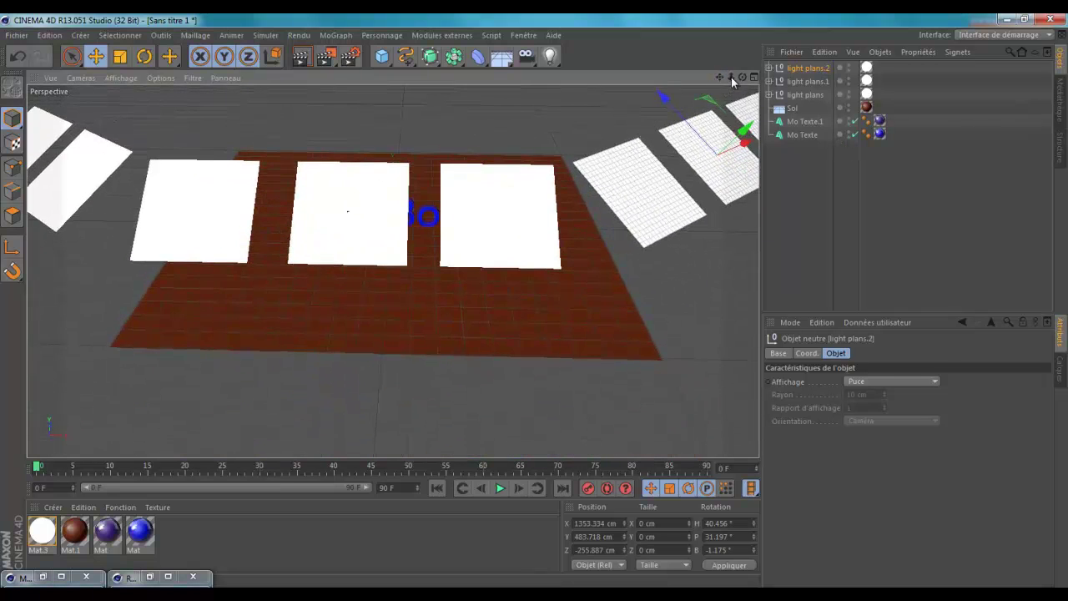
drag(731, 79, 534, 301)
drag(731, 78, 535, 306)
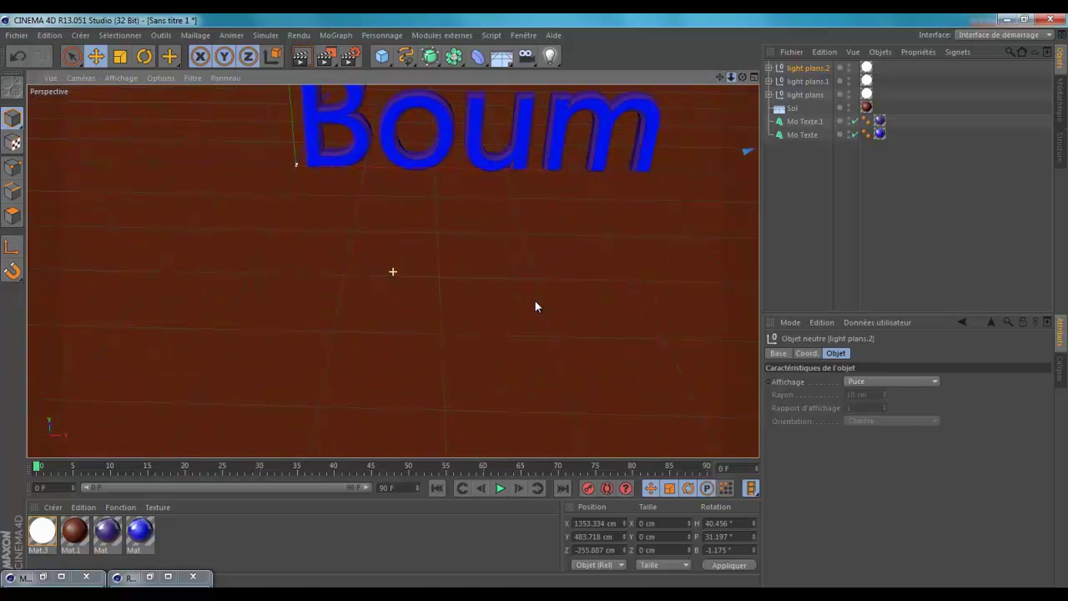
drag(742, 76, 534, 300)
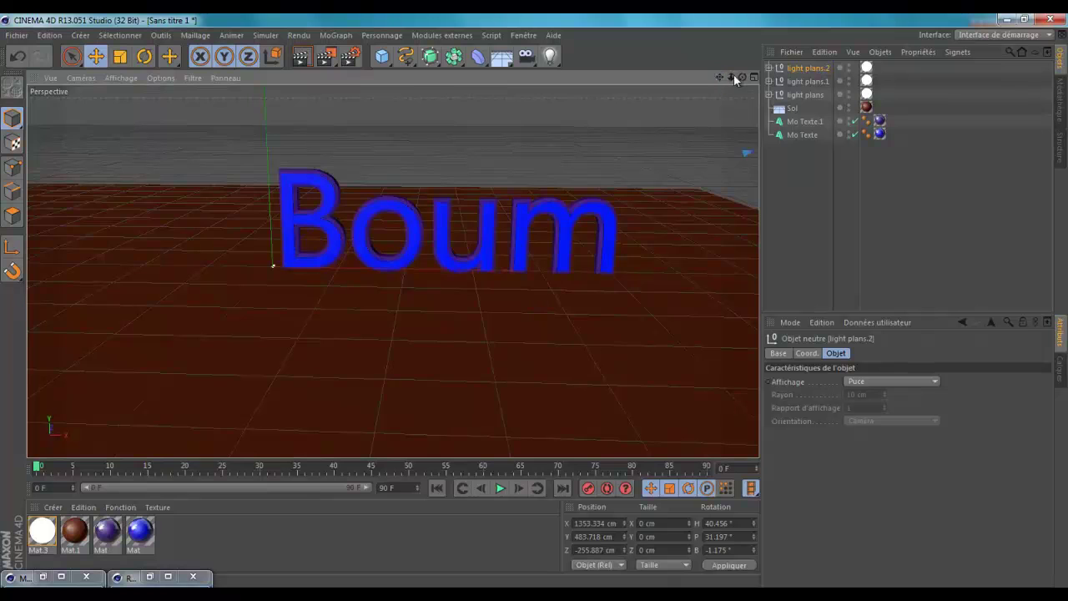
drag(733, 73, 535, 299)
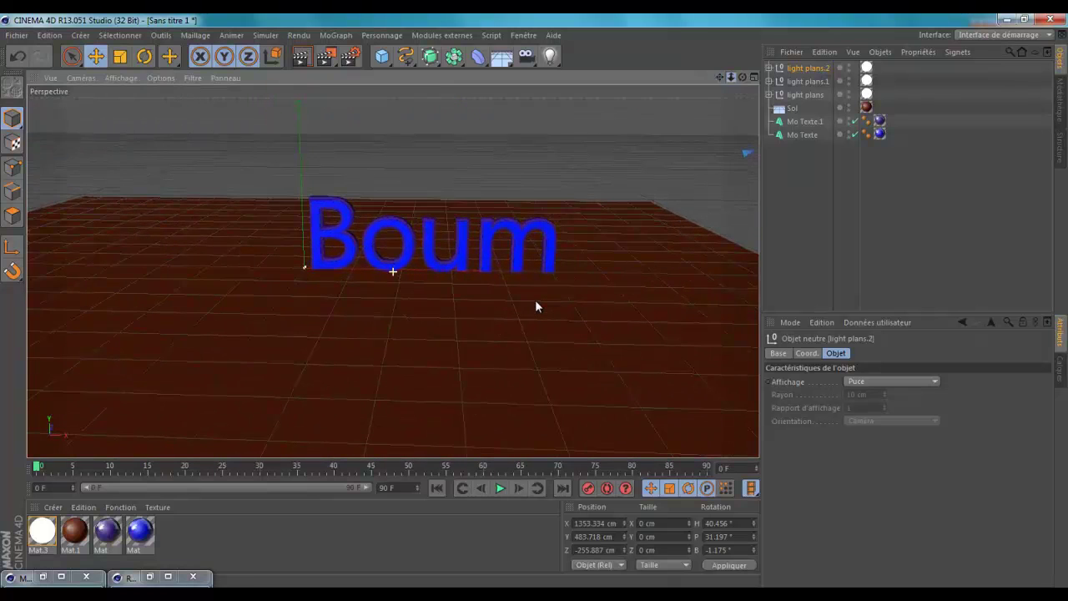
drag(737, 79, 534, 300)
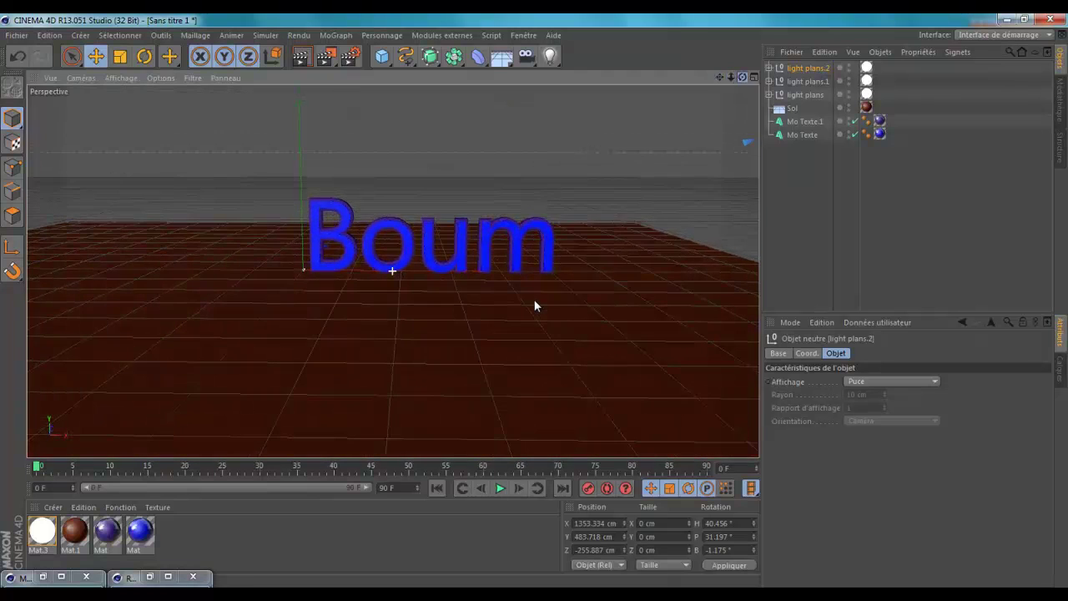
drag(723, 78, 535, 299)
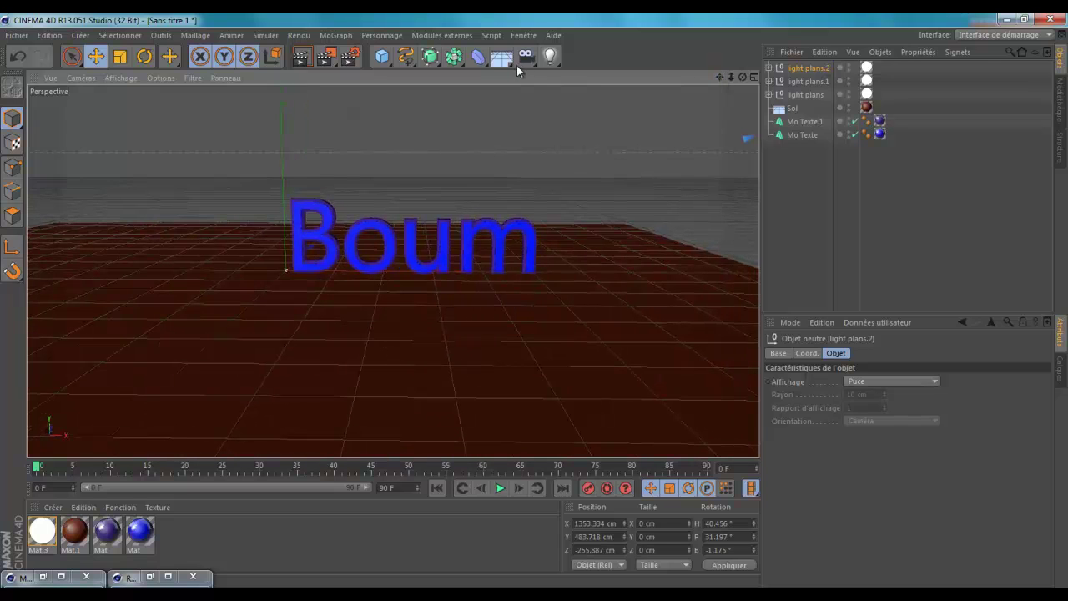
click(526, 56)
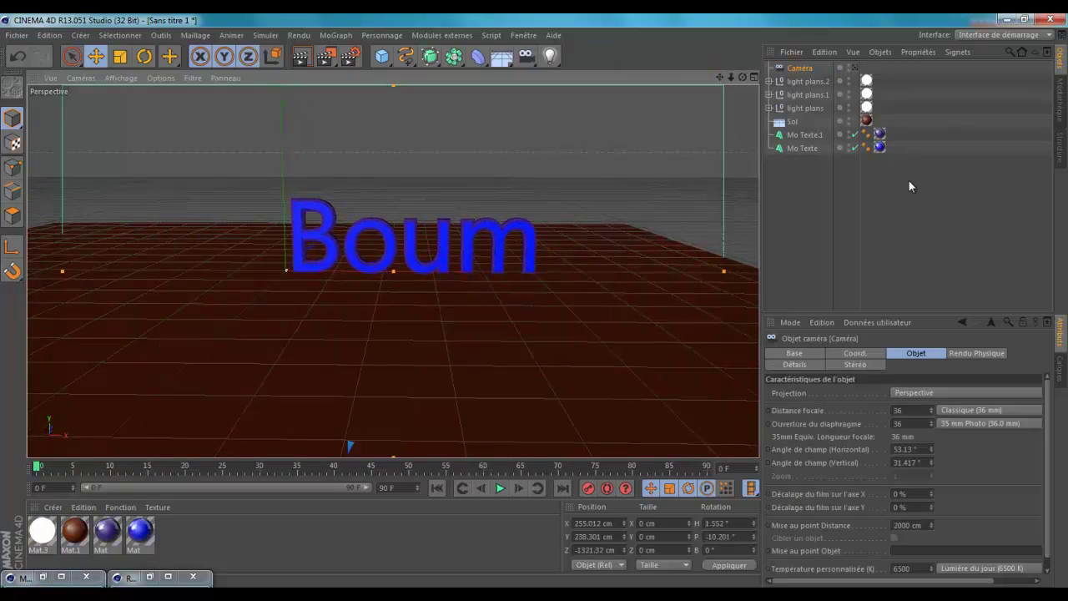
click(854, 68)
click(811, 177)
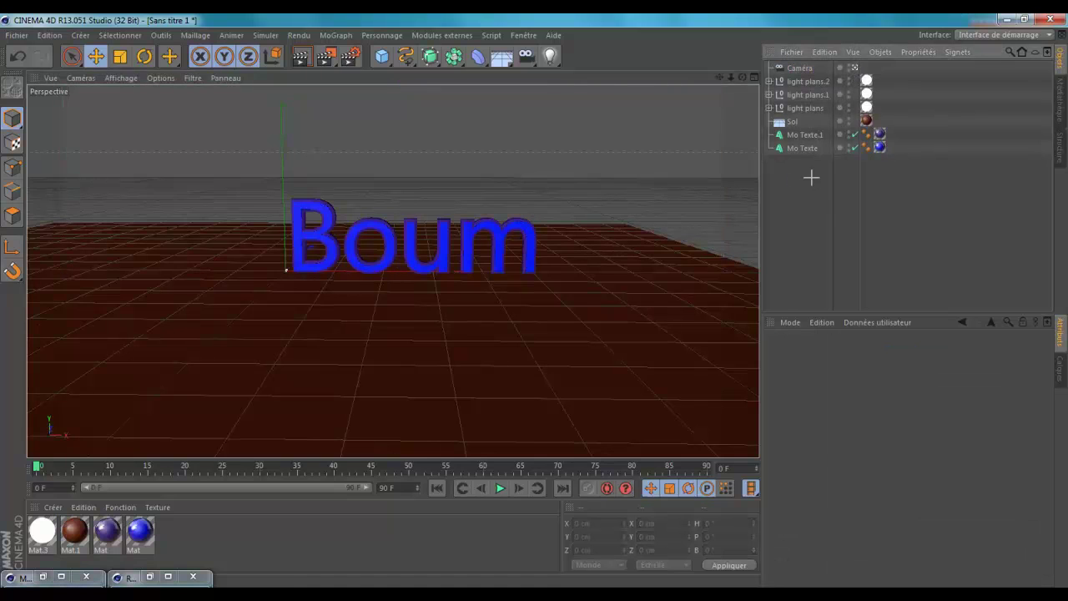
Convert both MoText objects to editable geometry, including all of their child objects.
drag(809, 130, 806, 136)
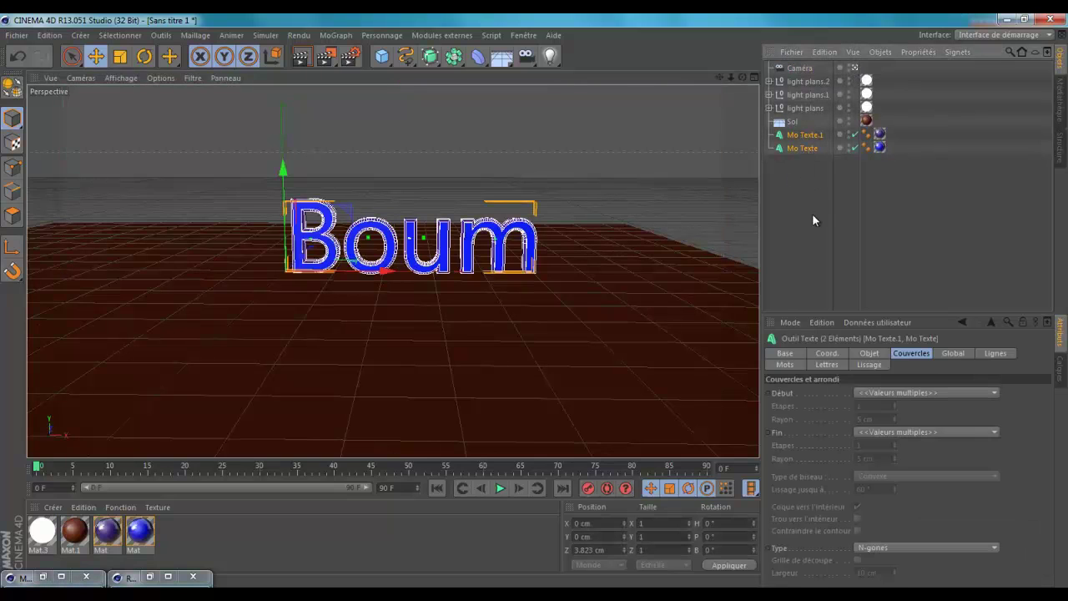
key(c)
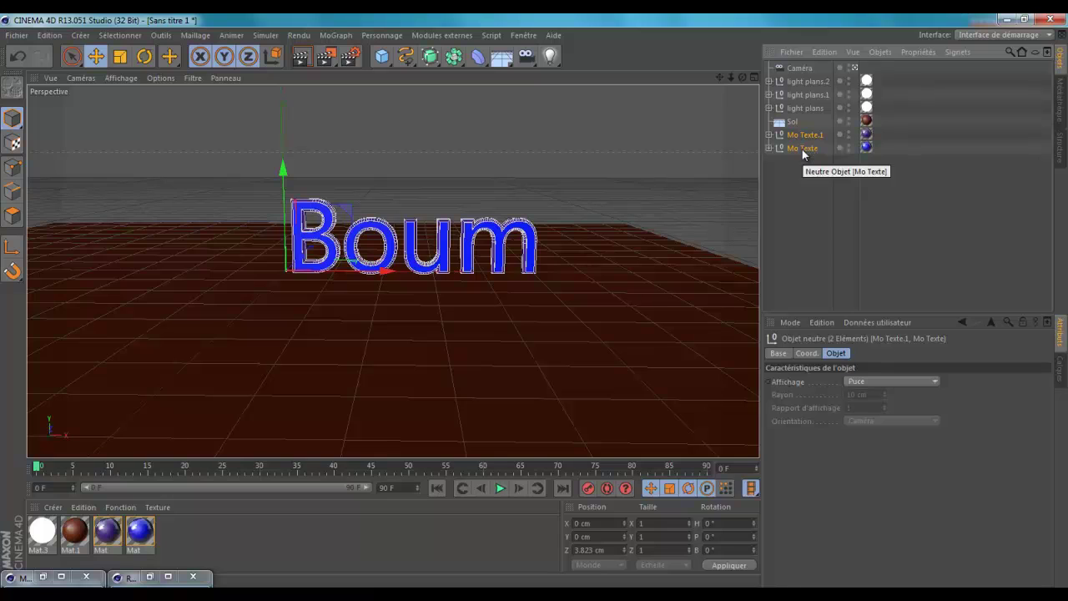
click(800, 167)
drag(803, 127, 804, 126)
right_click(803, 138)
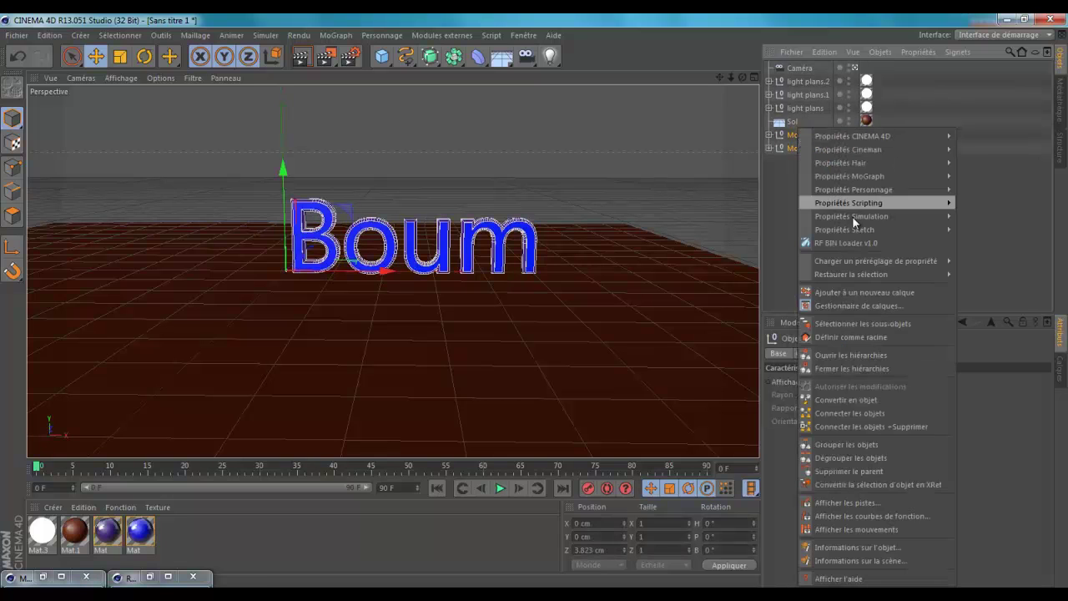
click(849, 318)
key(c)
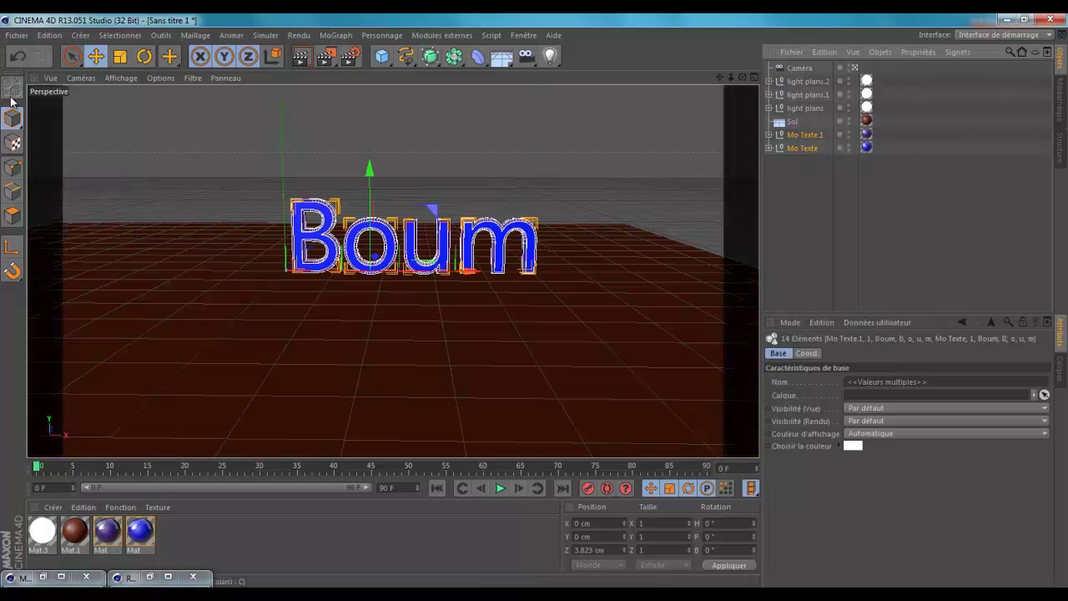
Select Mo Texte with all its child objects and merge them into one polygon object, deleting the originals.
click(797, 148)
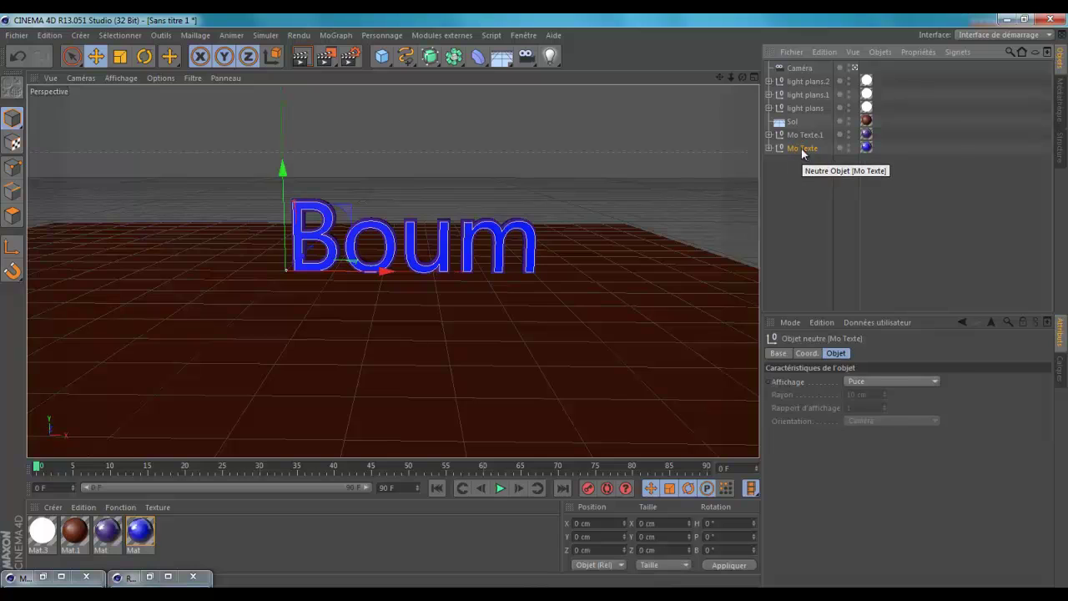
right_click(798, 148)
click(843, 323)
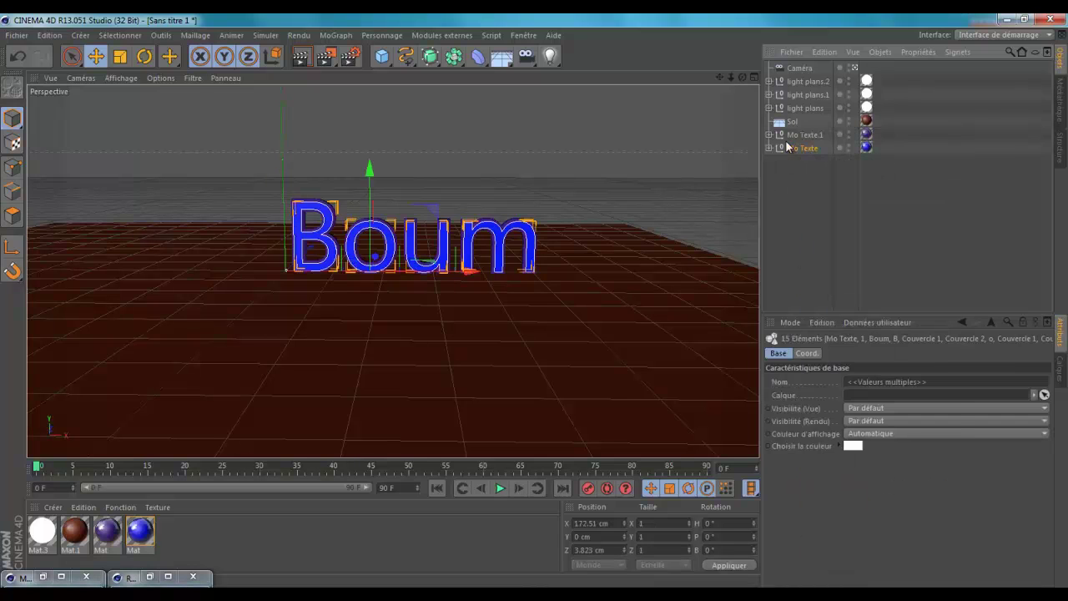
click(803, 138)
right_click(803, 148)
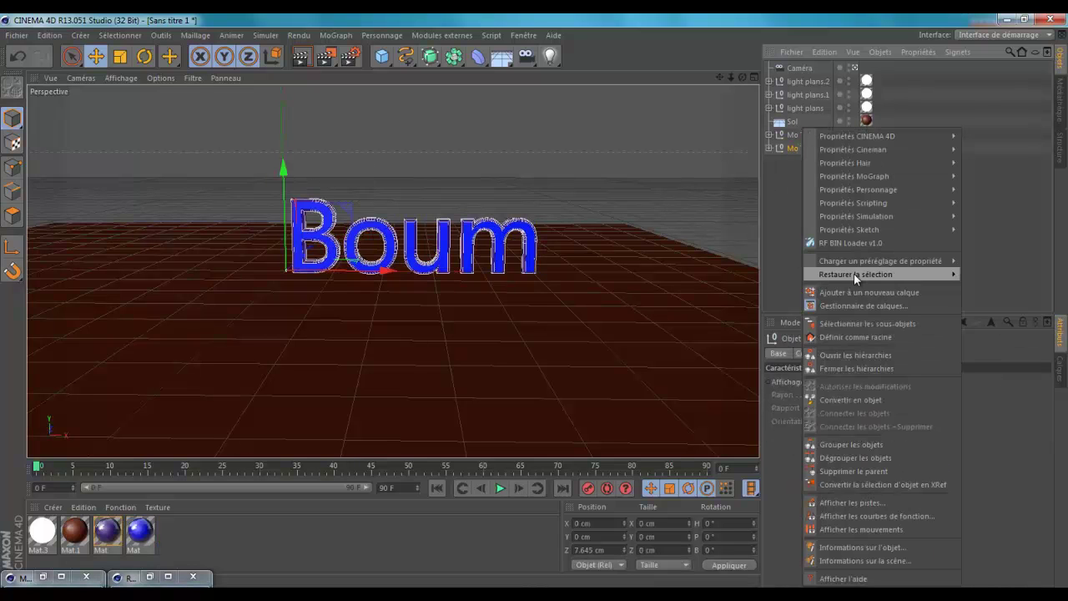
click(856, 323)
right_click(803, 146)
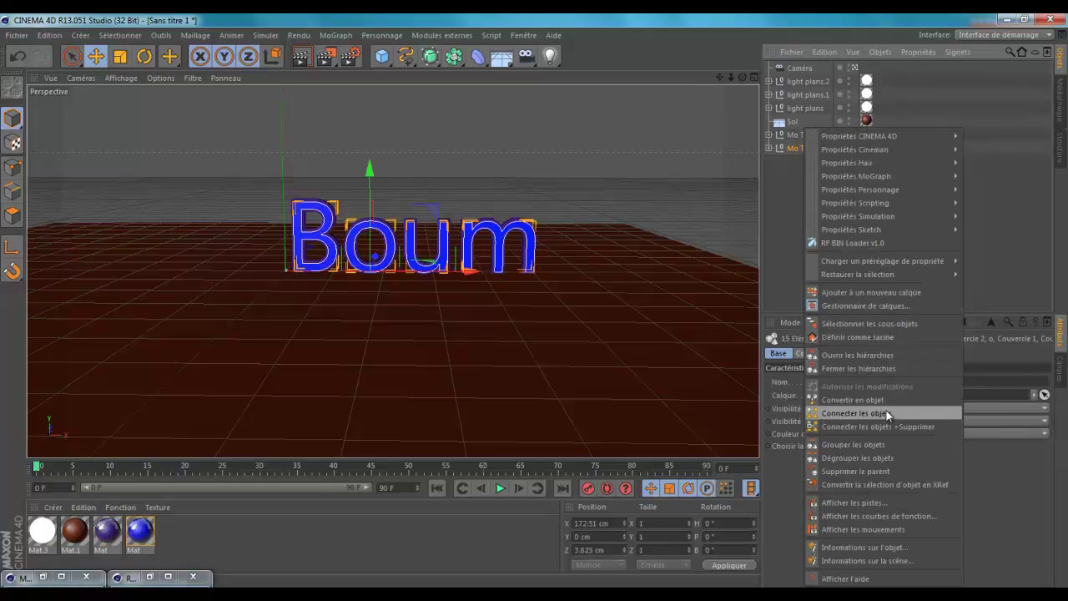
click(858, 426)
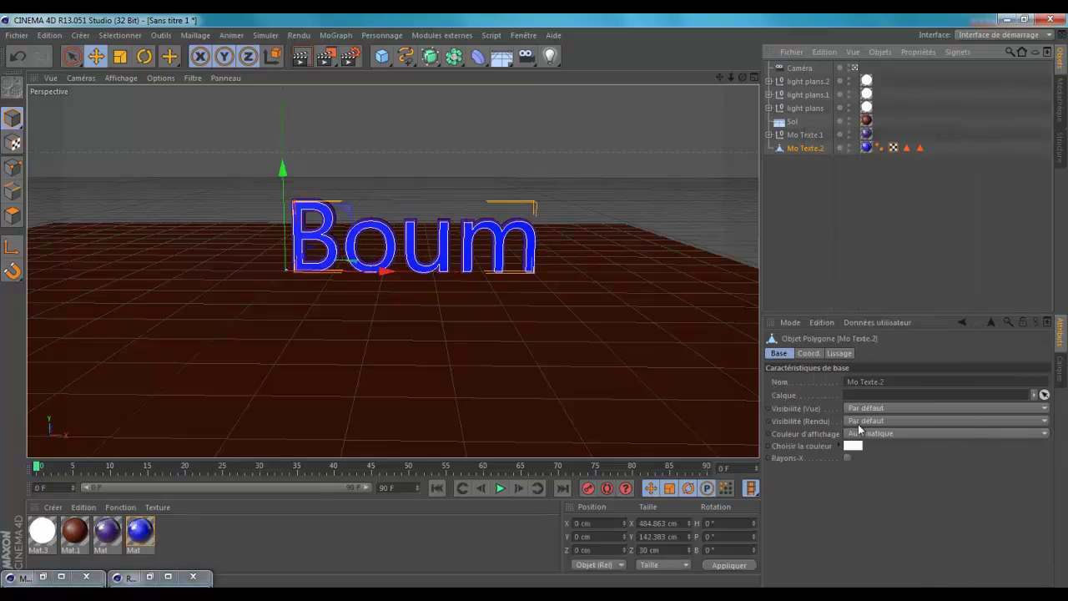
Select Mo Texte.1 with all its child objects and merge them into one polygon object, deleting the originals.
click(808, 135)
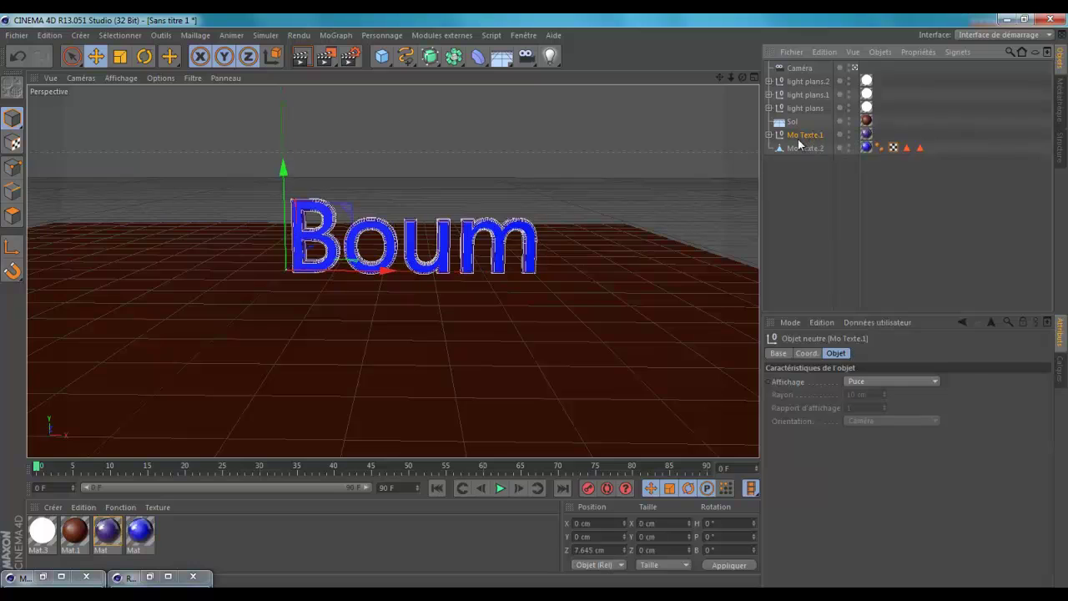
right_click(806, 142)
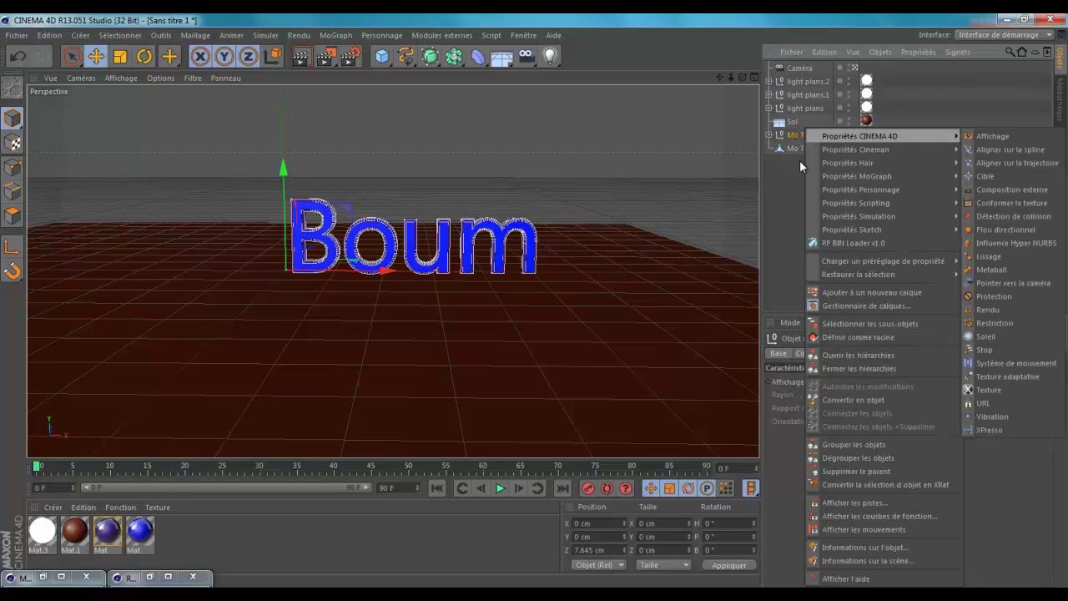
click(852, 322)
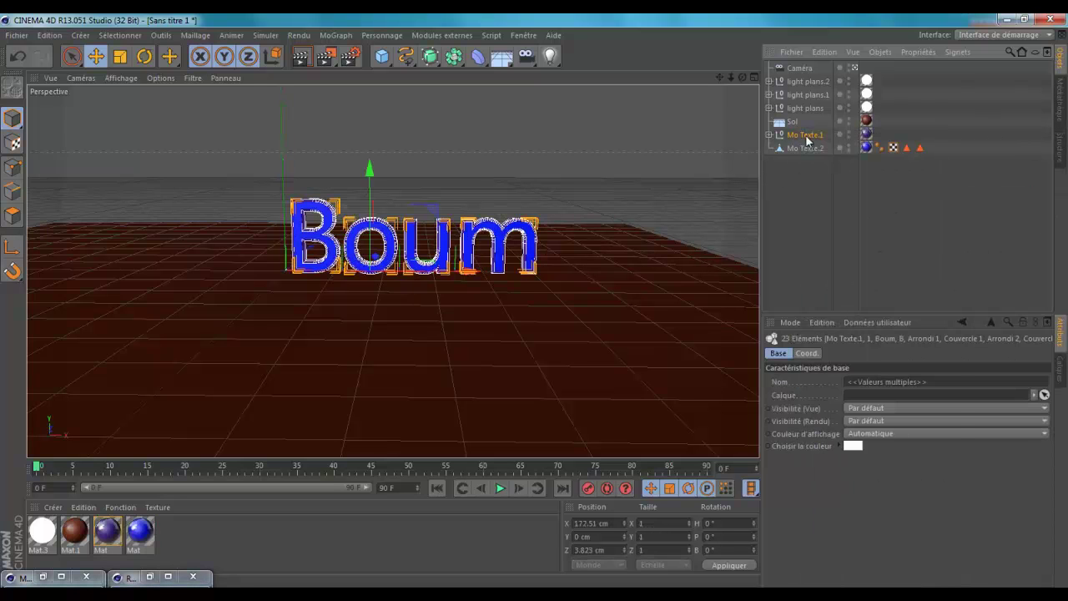
right_click(806, 141)
click(845, 425)
click(811, 182)
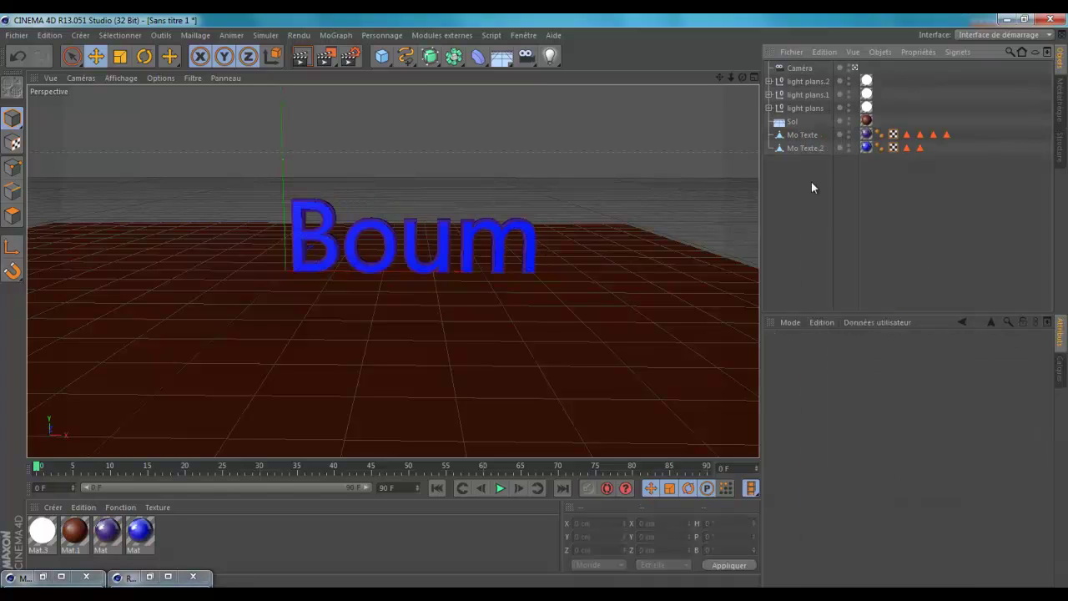
Break both merged text objects with the Thrausi plugin, using 18 pieces in Random mode.
click(804, 135)
click(806, 176)
drag(802, 135, 803, 133)
click(443, 35)
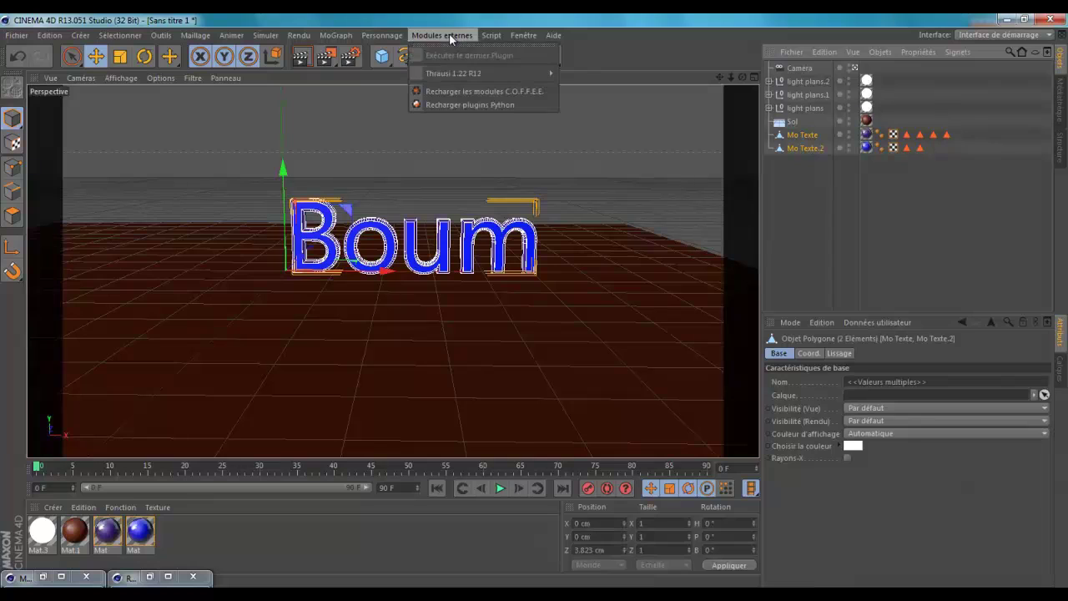
mouse_move(461, 69)
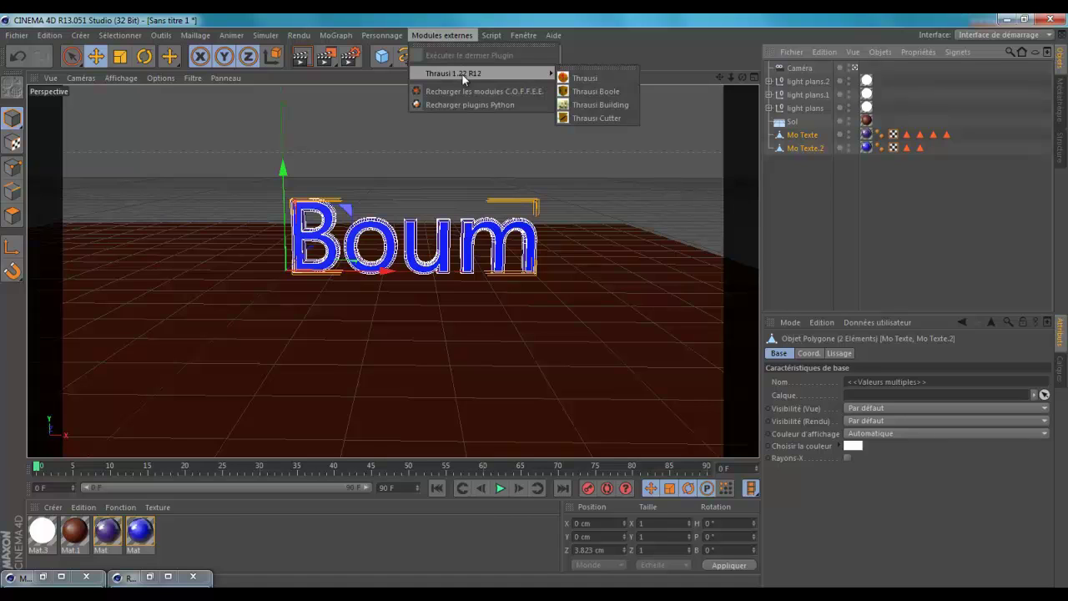
click(598, 75)
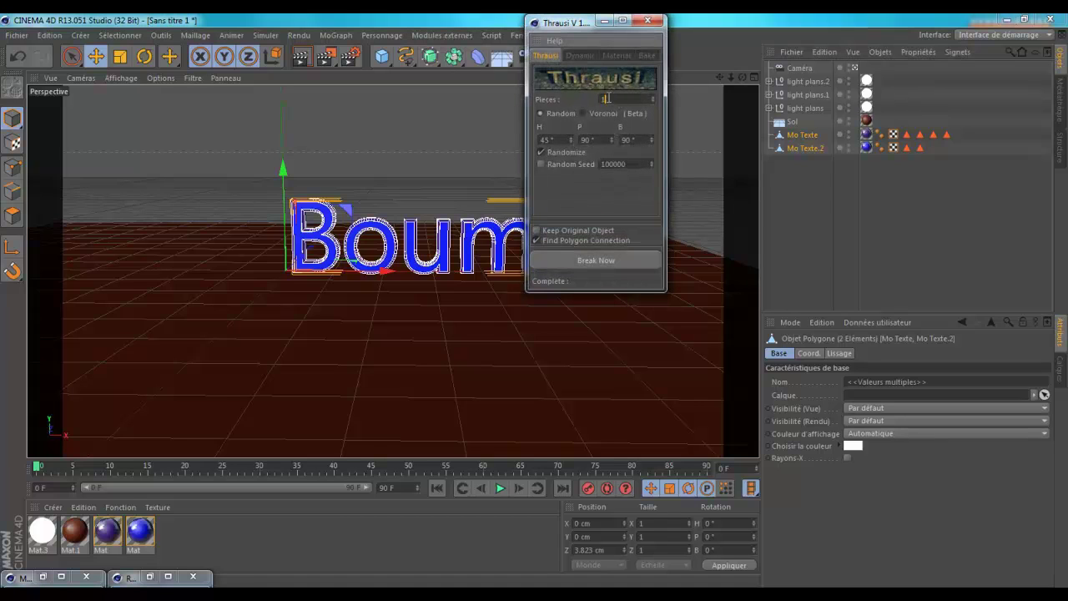
click(592, 261)
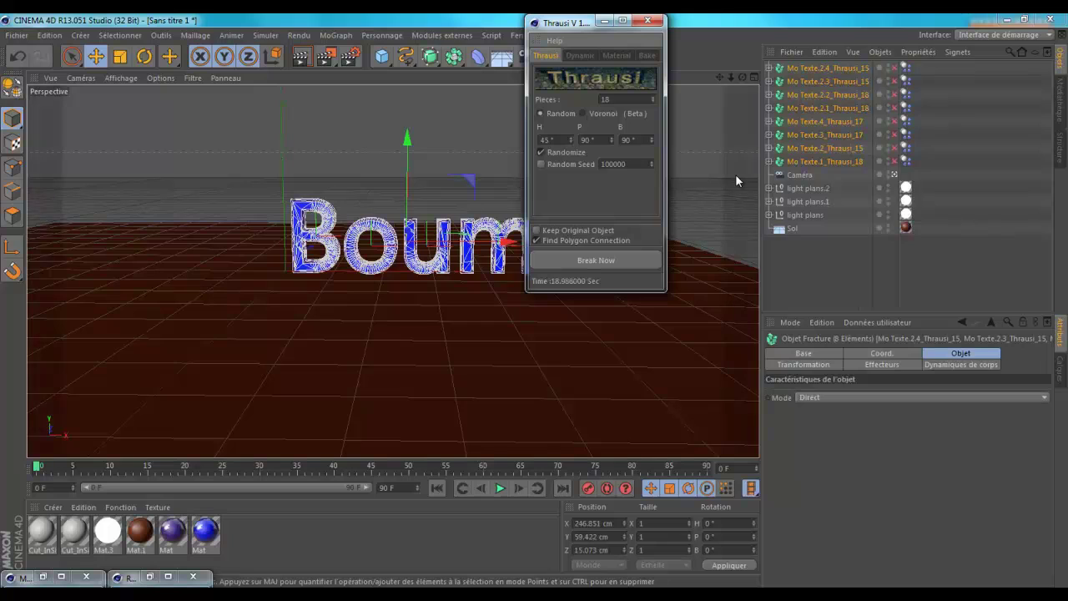
Minimize the Thrausi window, add a MoGraph Fracture object to the scene and duplicate it.
click(1009, 122)
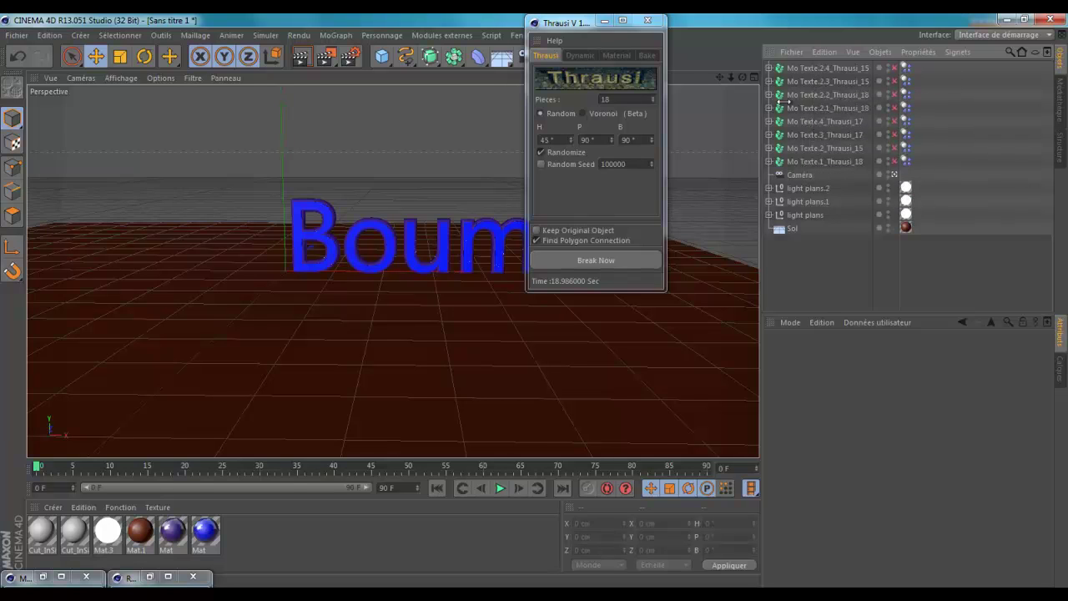
click(604, 20)
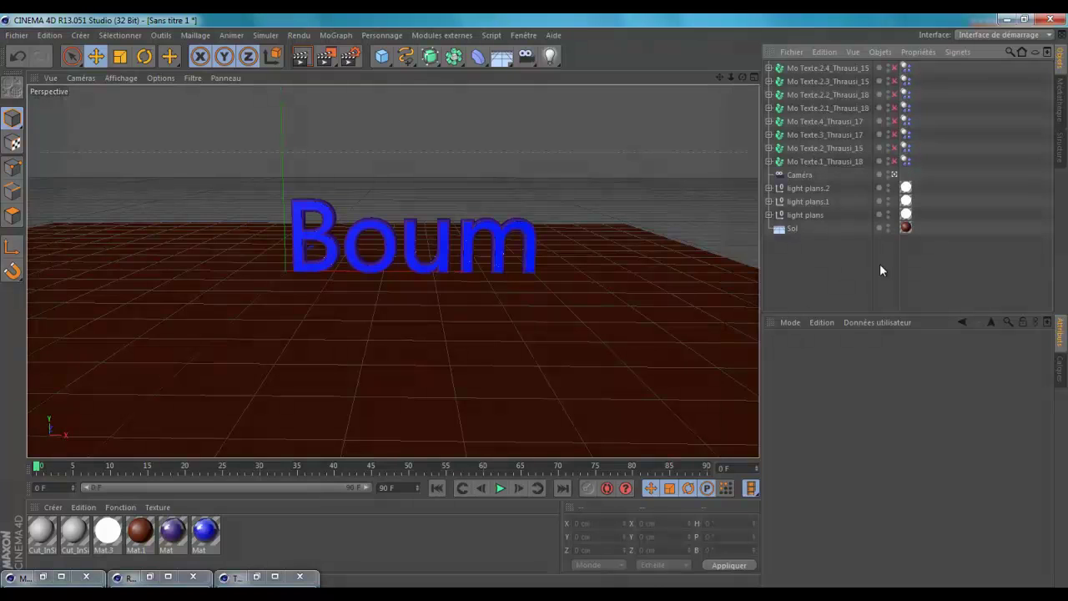
click(337, 36)
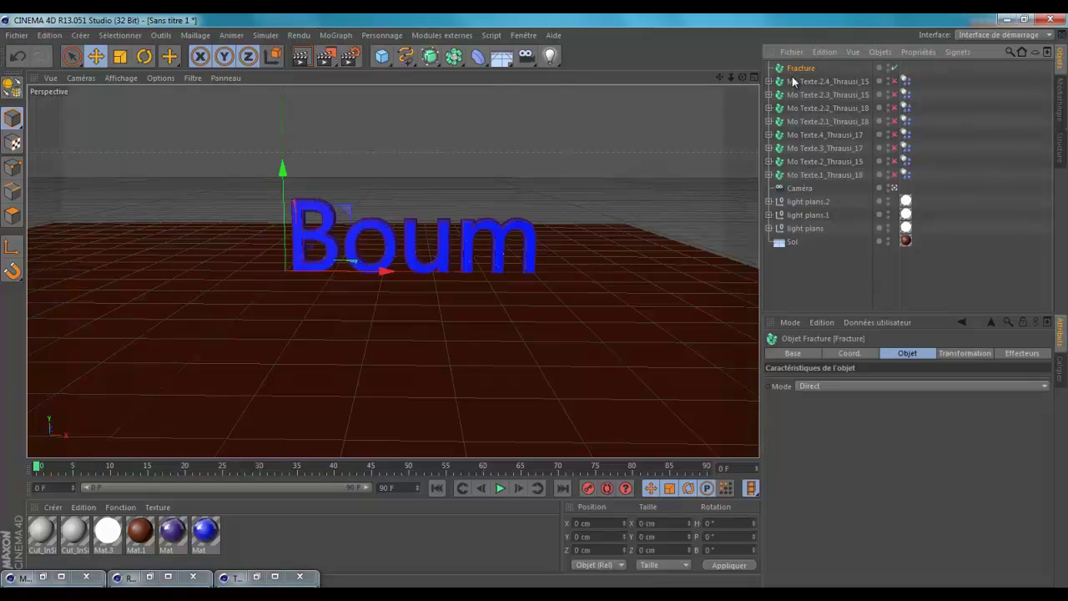
key(ctrl+c)
key(ctrl+v)
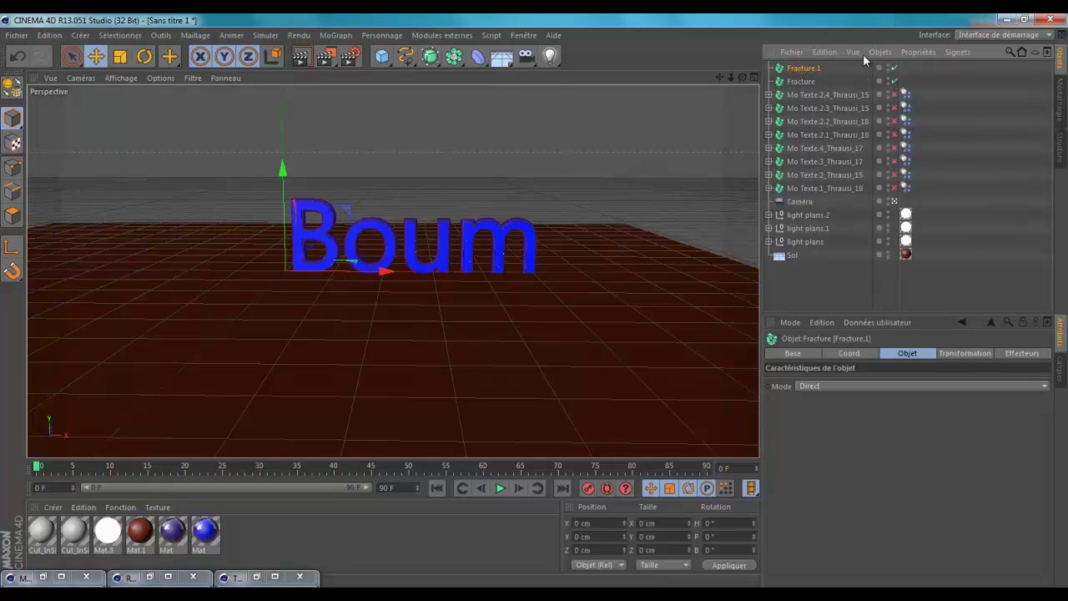
Nest the four Mo Texte.2 Thrausi objects under Fracture.1 and the other four Mo Texte Thrausi objects under Fracture.
click(806, 82)
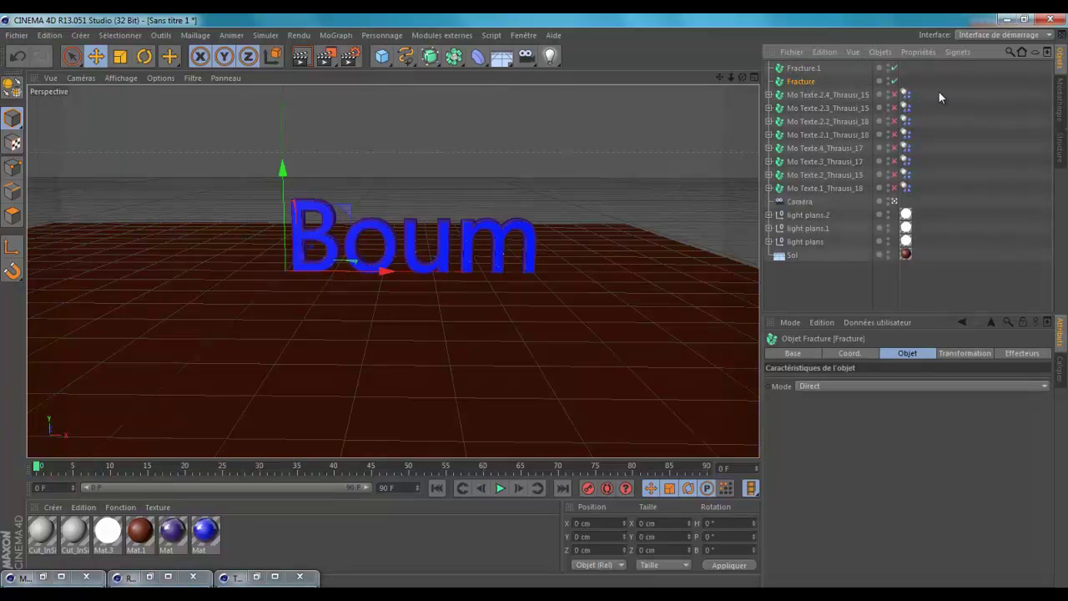
drag(939, 92, 806, 138)
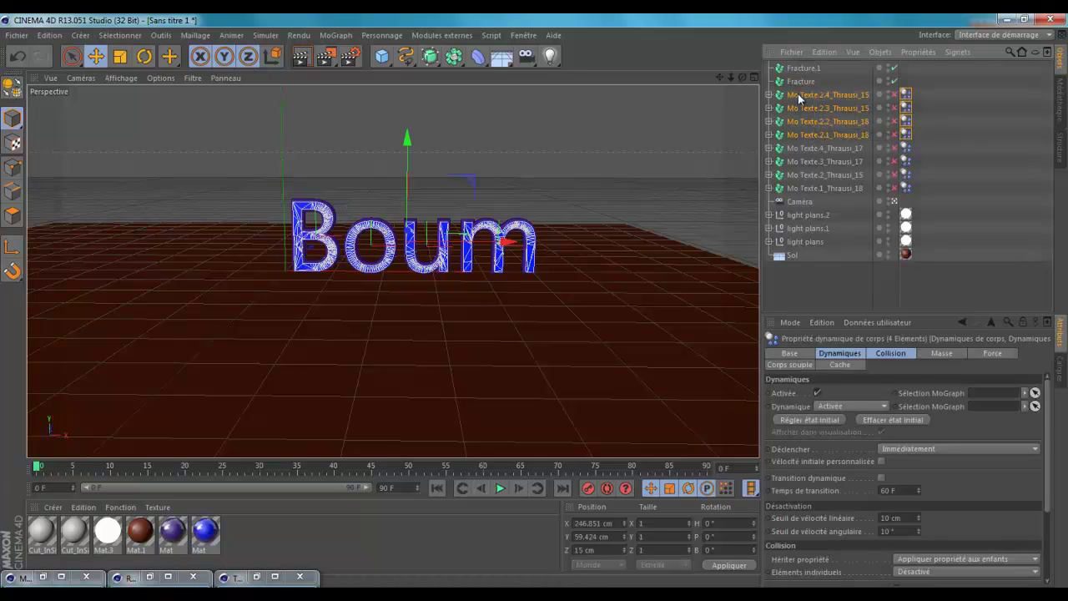
drag(799, 97, 804, 64)
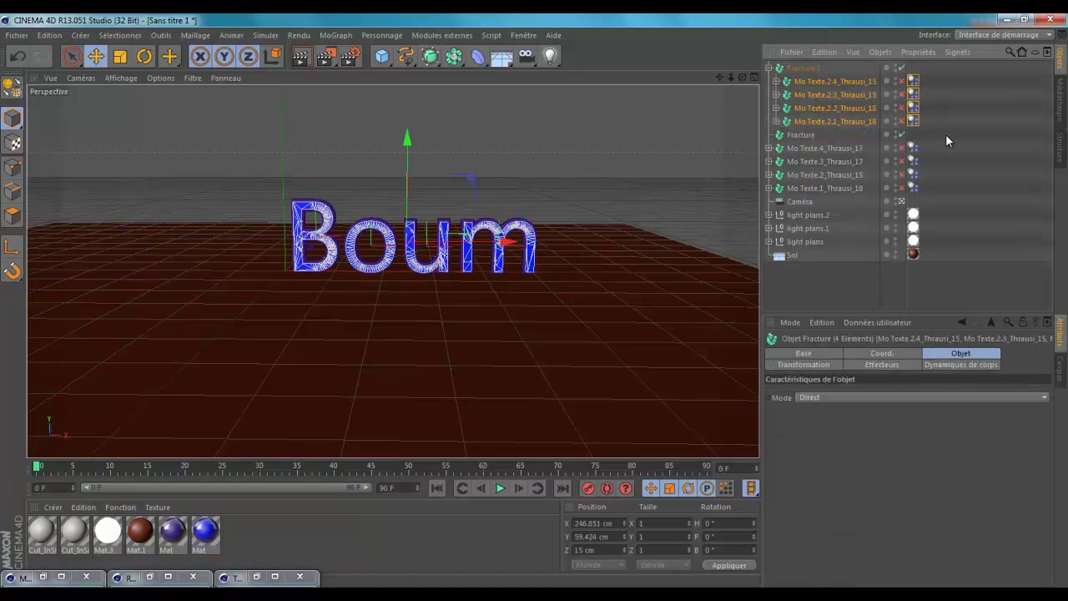
drag(943, 140, 802, 135)
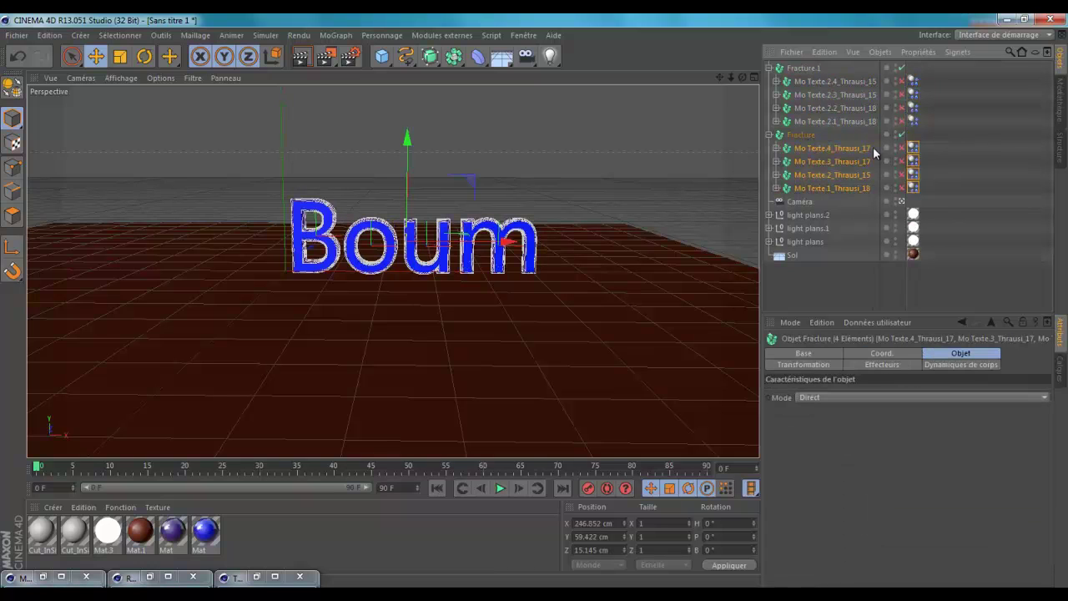
Remove the four Thrausi parent objects inside Fracture so their pieces sit directly under it, and collapse the hierarchy.
click(828, 177)
click(800, 134)
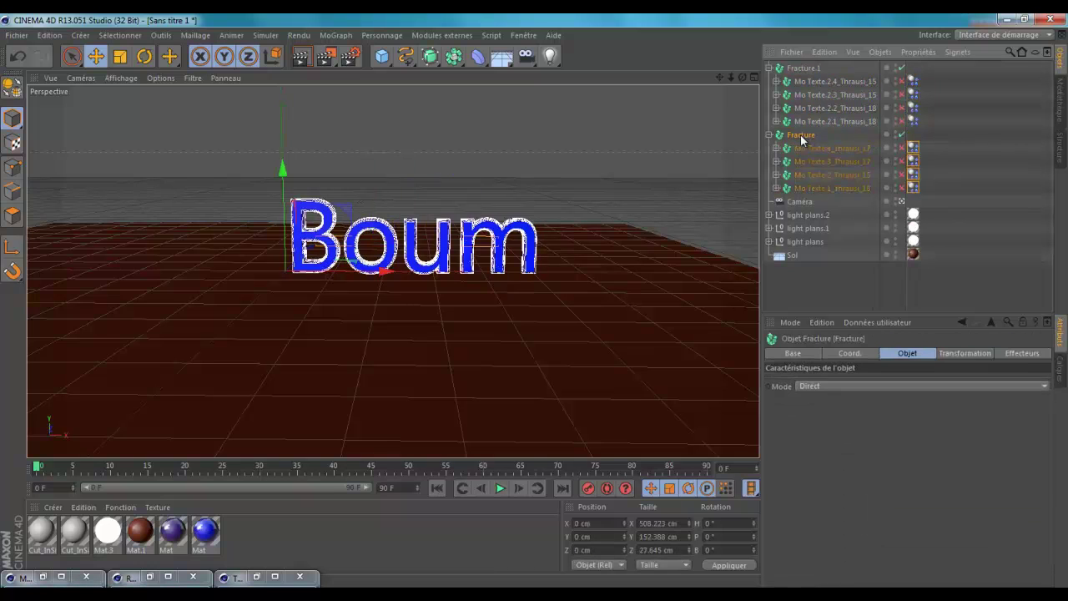
click(824, 149)
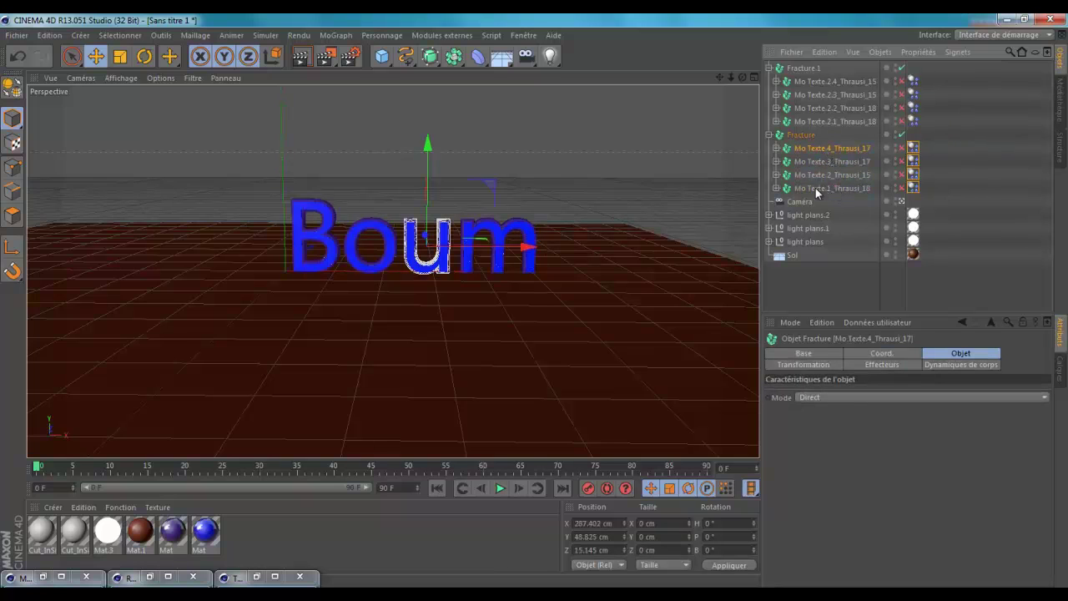
shift+click(816, 188)
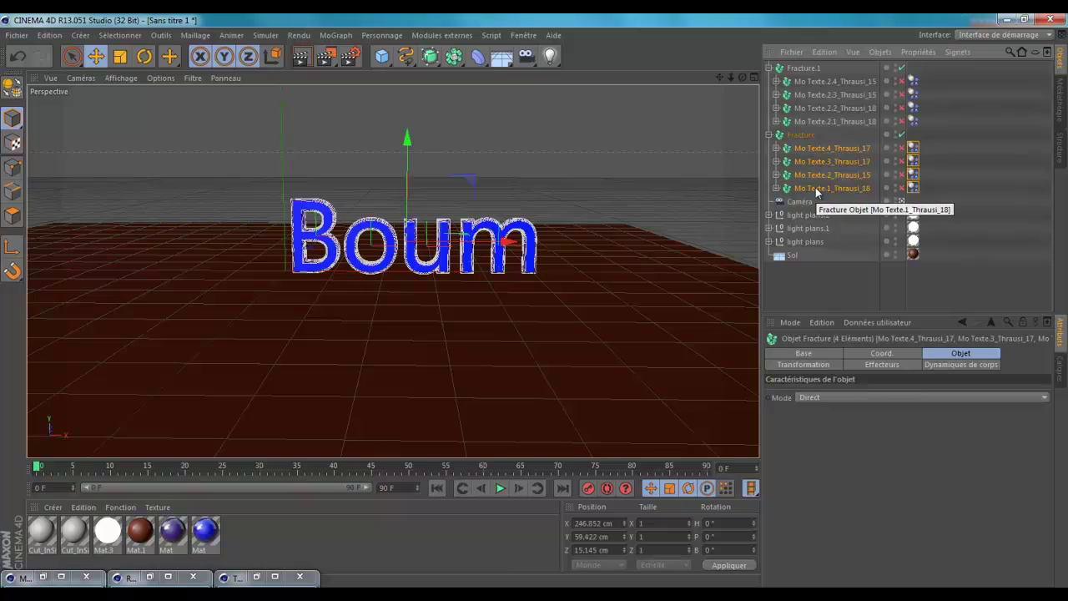
right_click(816, 187)
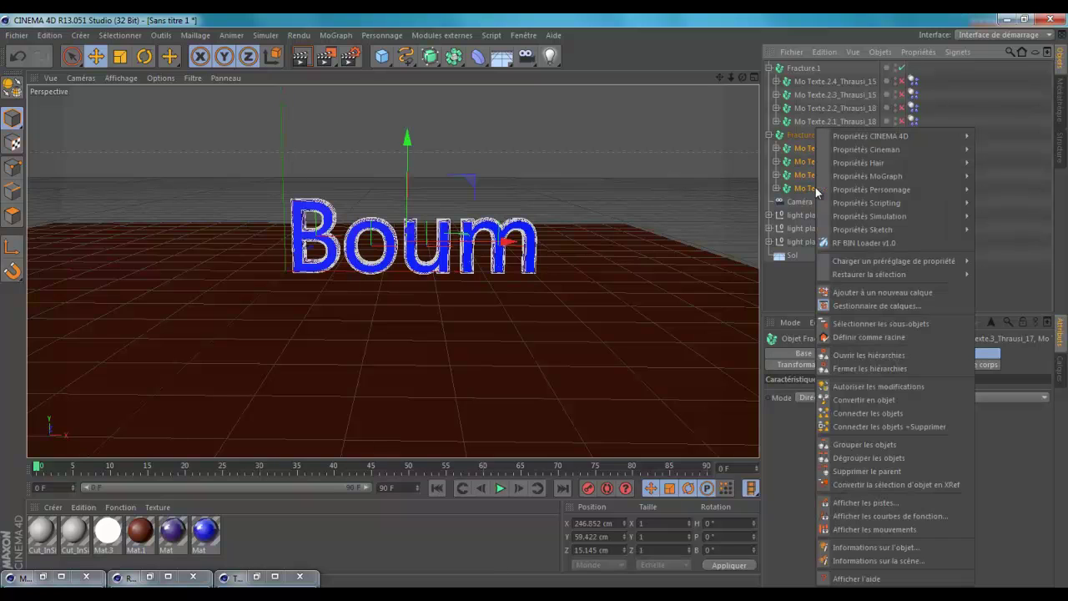
click(879, 464)
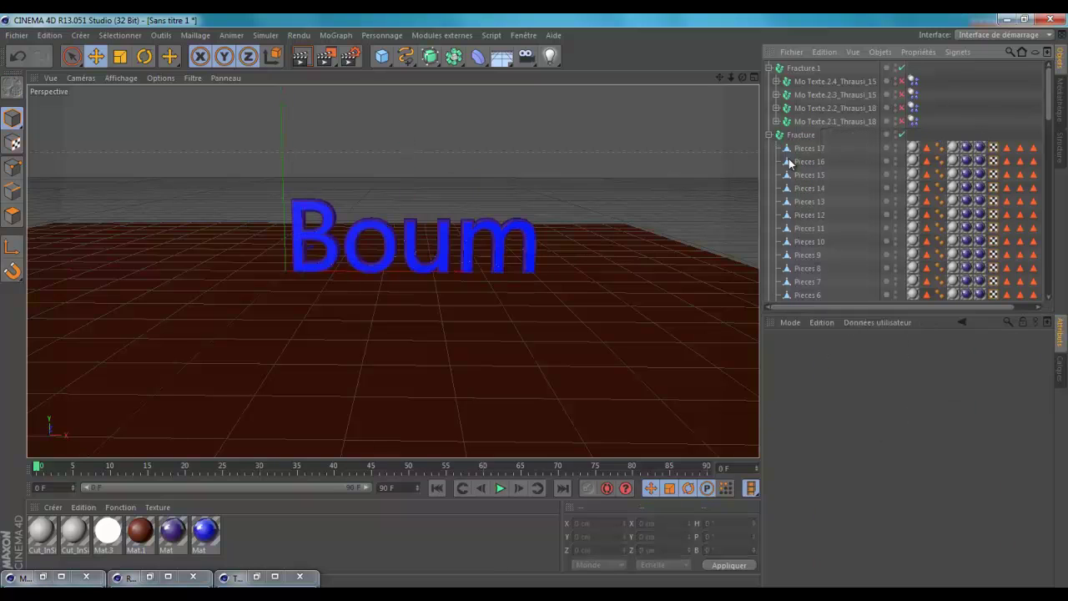
mouse_move(1050, 95)
mouse_down()
mouse_move(1048, 269)
mouse_move(1037, 84)
mouse_up()
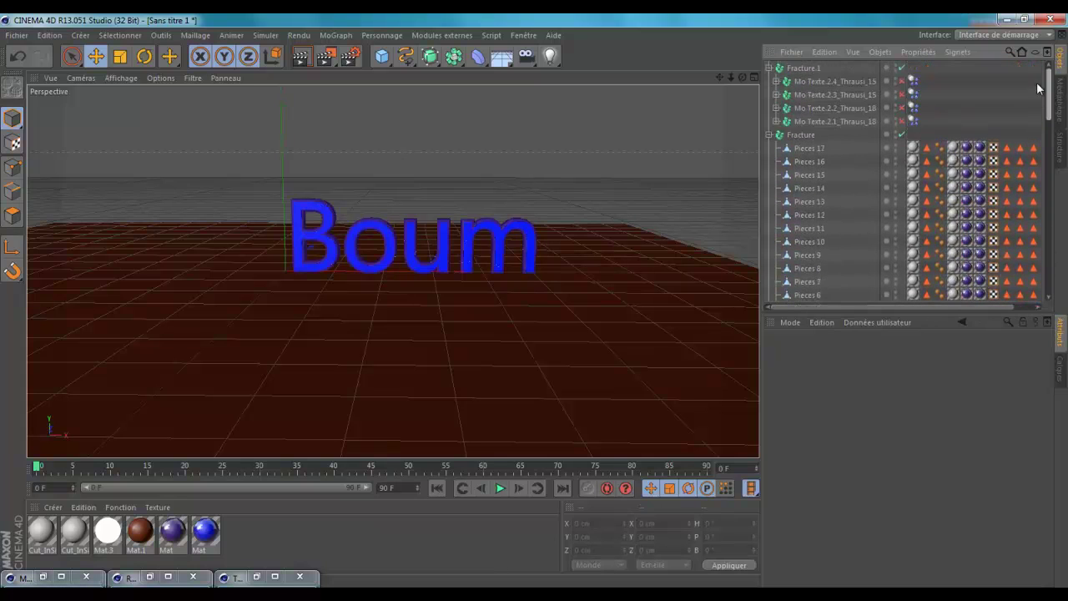
click(769, 135)
Remove the four Mo Texte.2 Thrausi parents inside Fracture.1, keeping their pieces directly under it, and collapse the hierarchy.
click(817, 81)
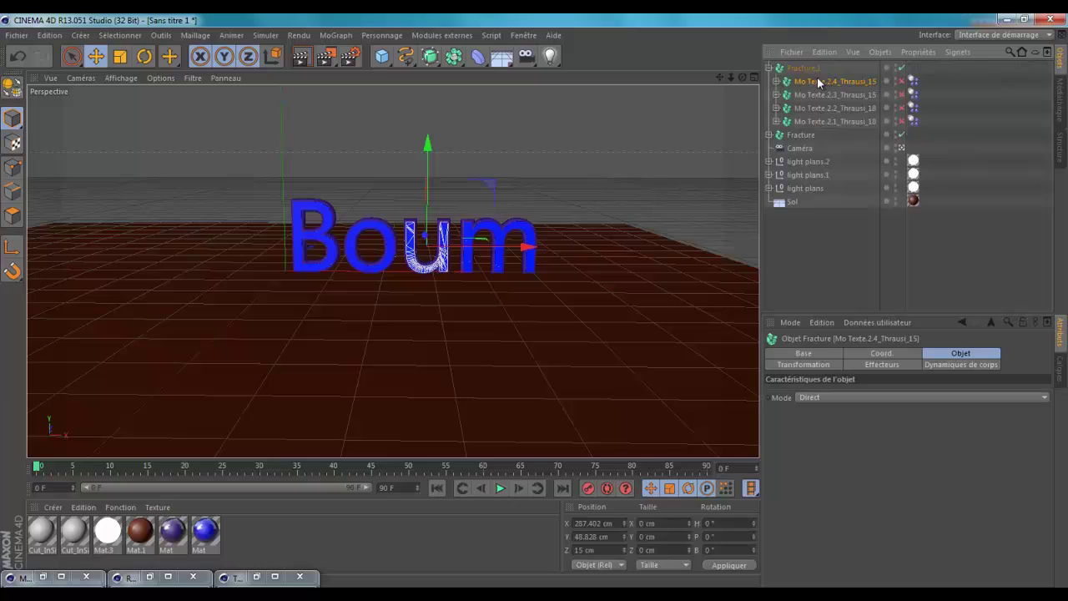
shift+click(826, 122)
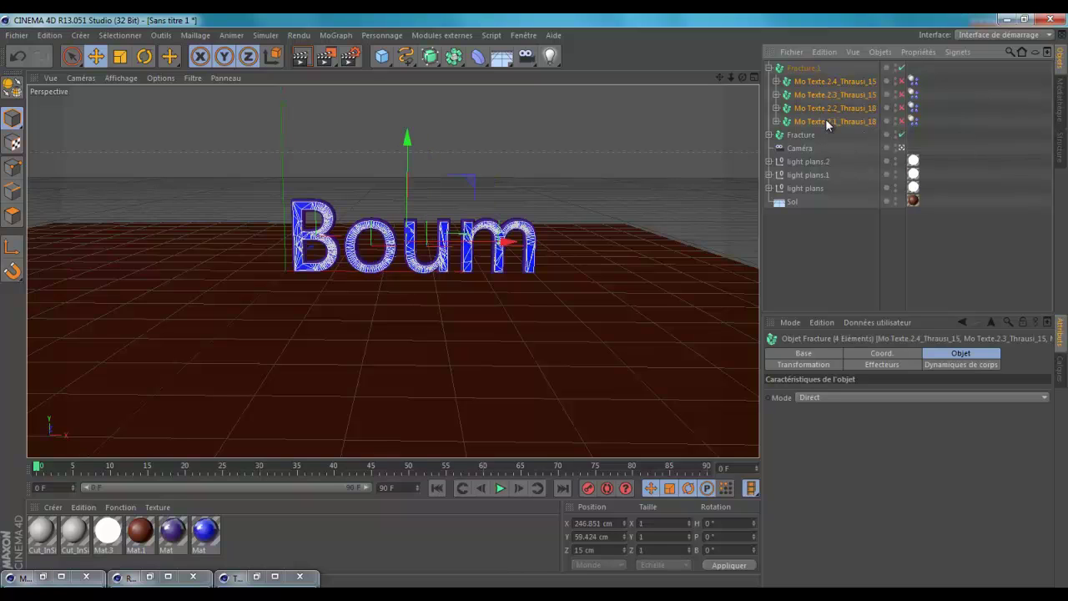
right_click(826, 123)
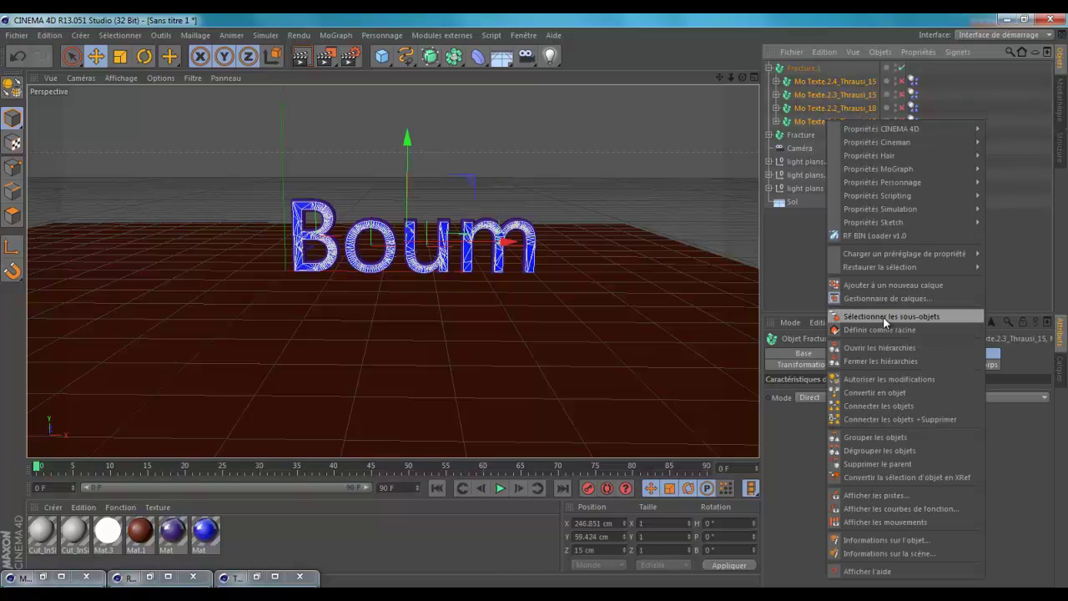
click(878, 464)
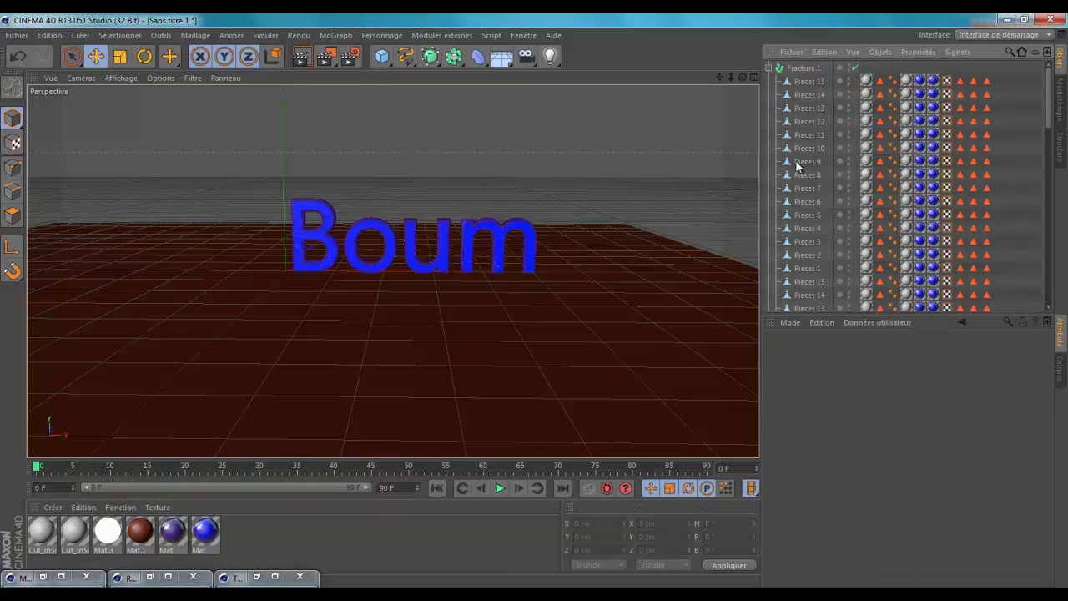
click(768, 68)
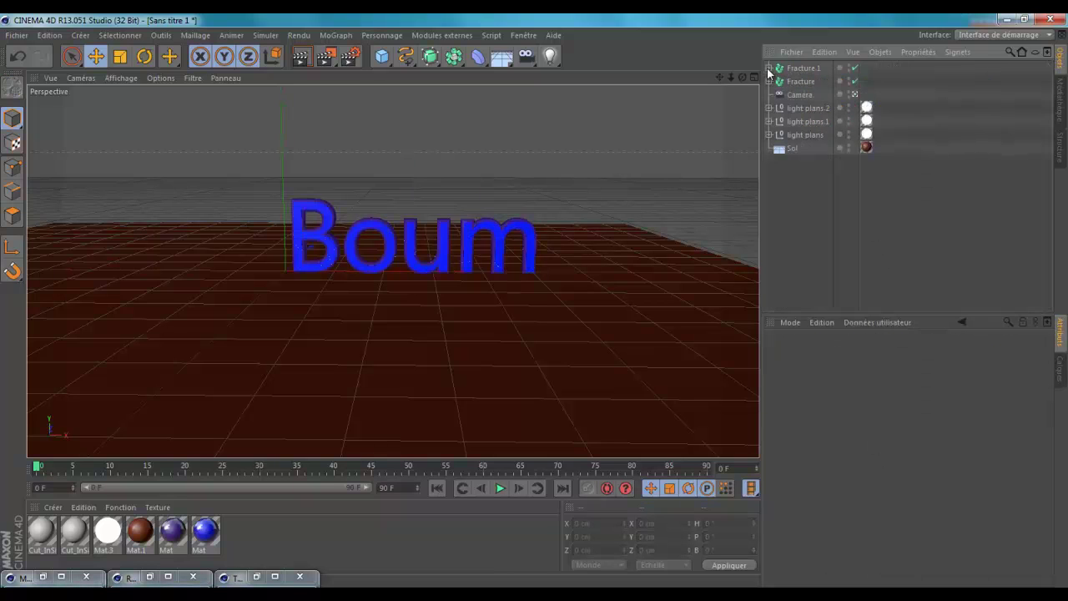
click(806, 70)
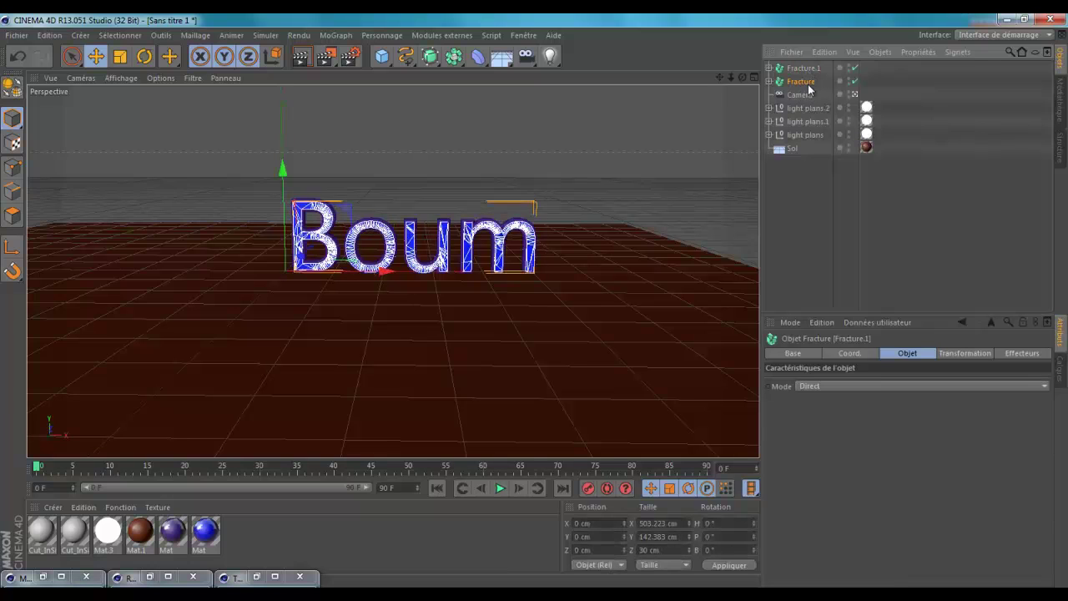
click(803, 82)
click(816, 231)
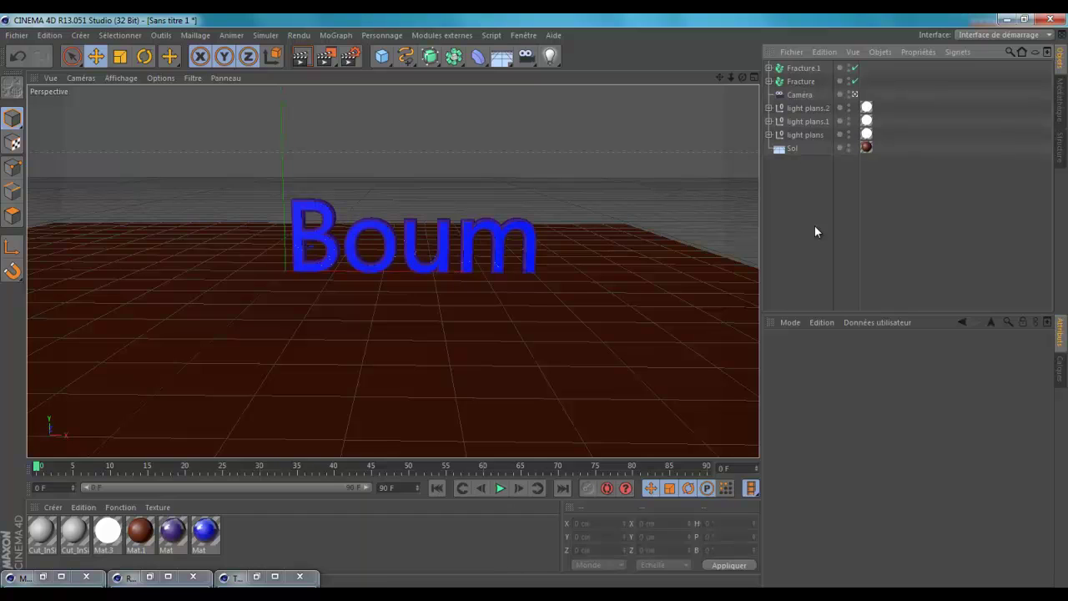
click(878, 65)
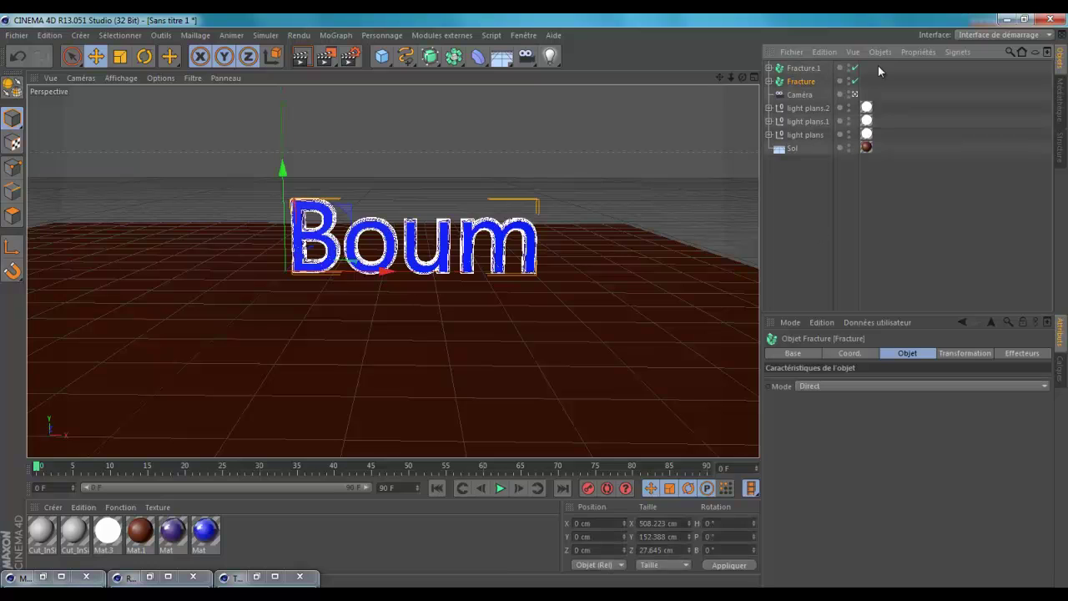
drag(880, 65, 799, 86)
right_click(800, 86)
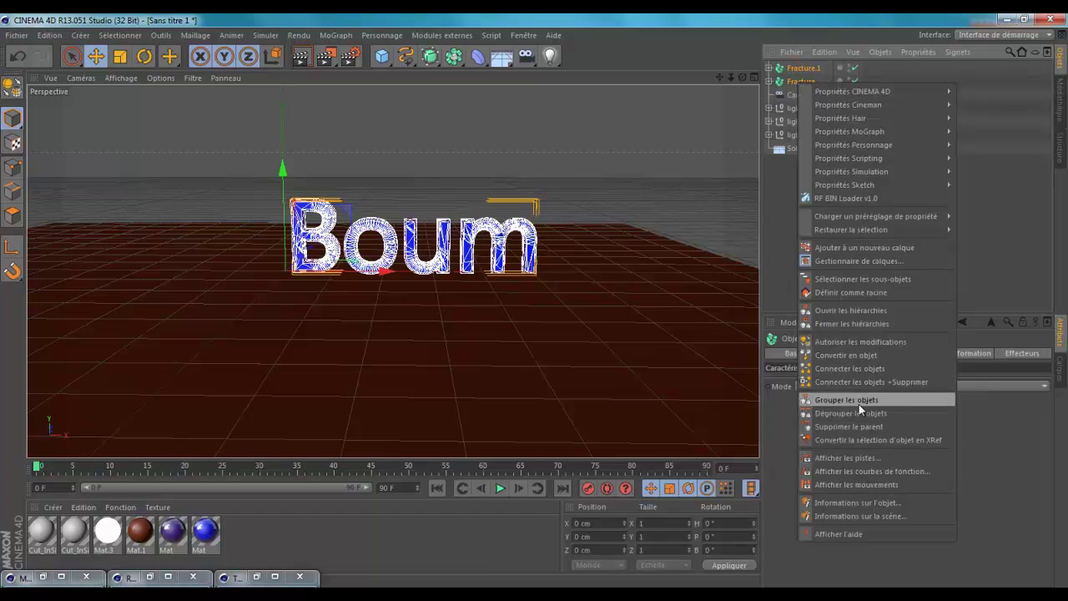
click(777, 209)
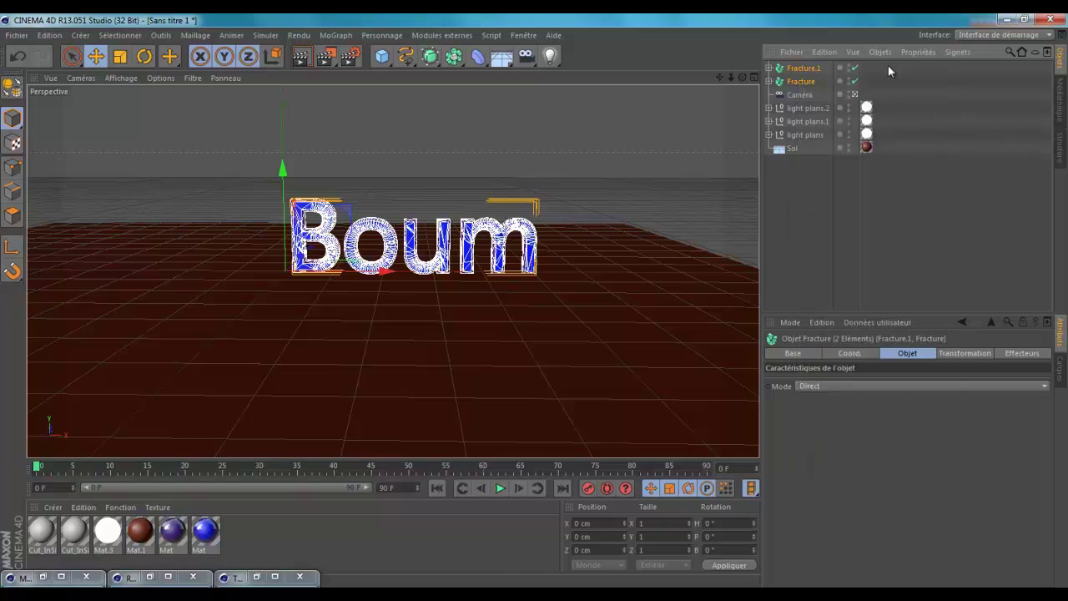
click(813, 235)
Select both Fracture objects and apply a MoGraph Random effector (Effecteur Randomisation) to them.
drag(894, 68, 793, 85)
click(322, 39)
mouse_move(392, 90)
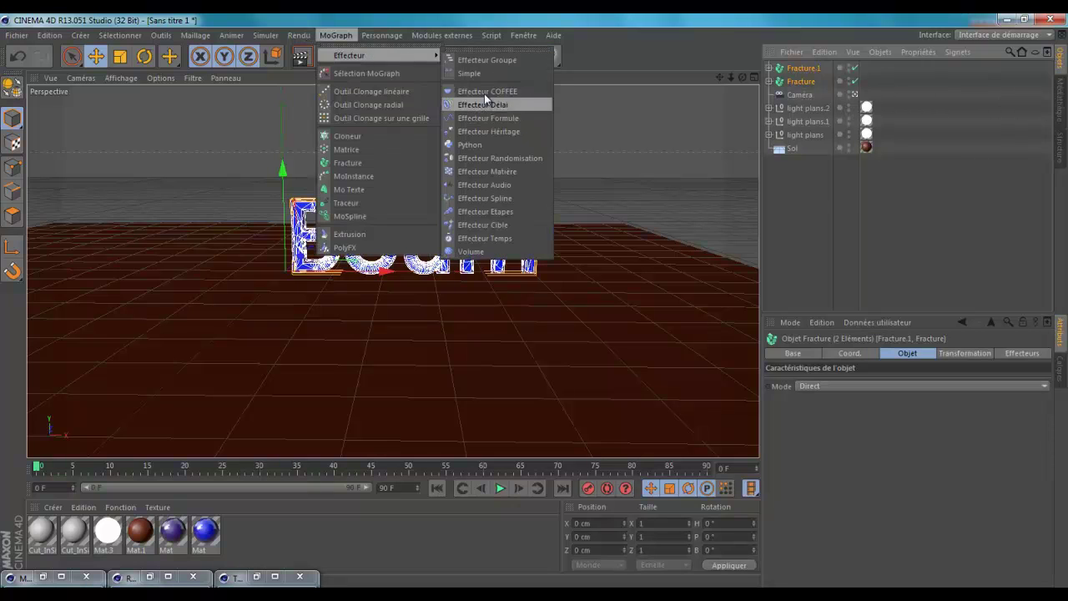
click(498, 171)
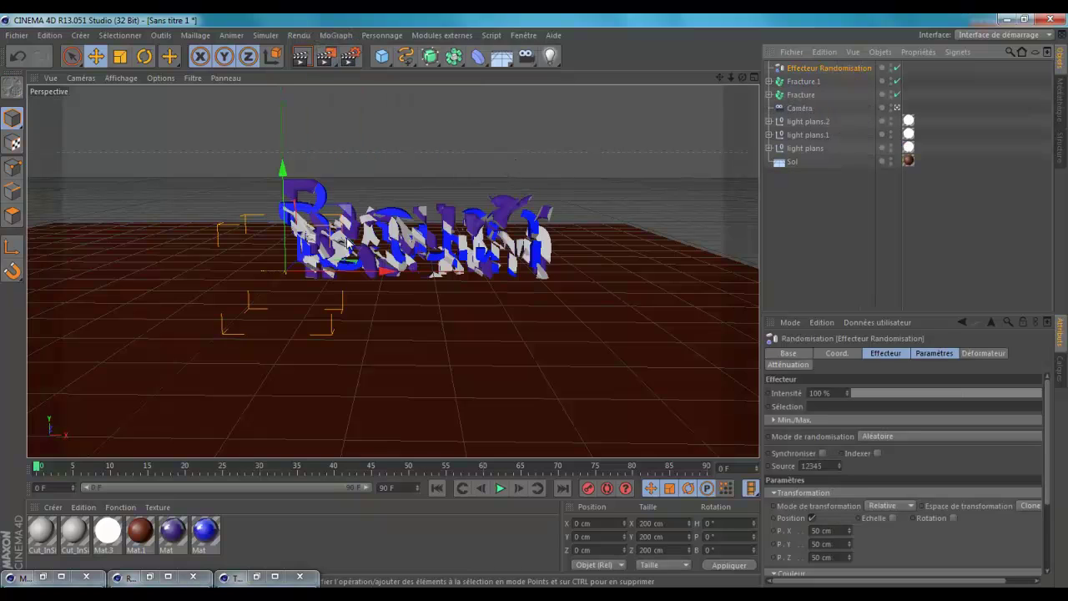
Give the Random effector a box-shaped (Boîte) falloff with the attenuation set to 40 %.
click(787, 364)
click(835, 392)
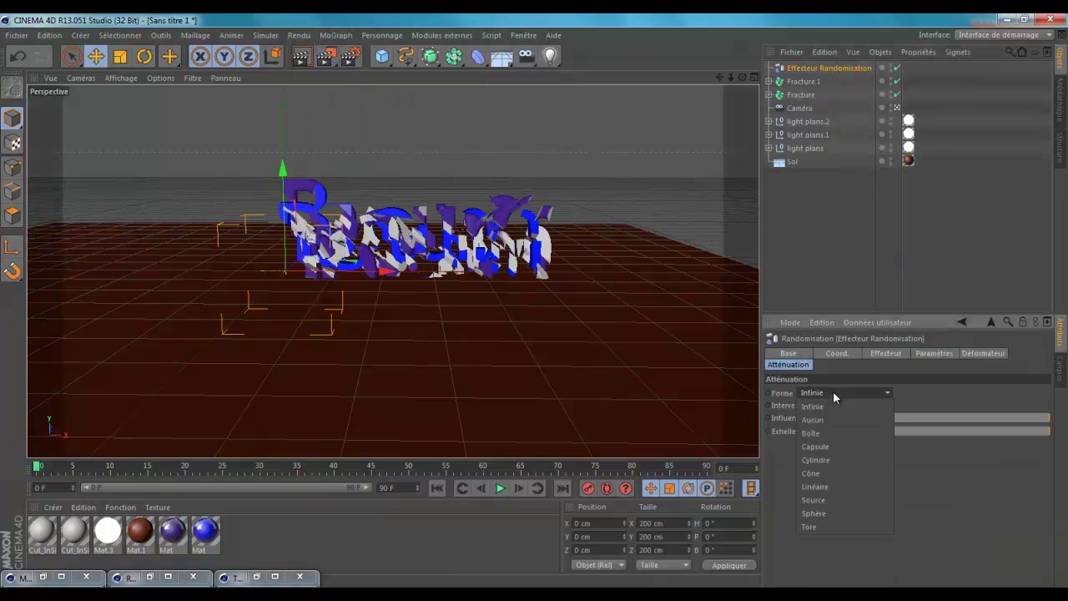
click(819, 433)
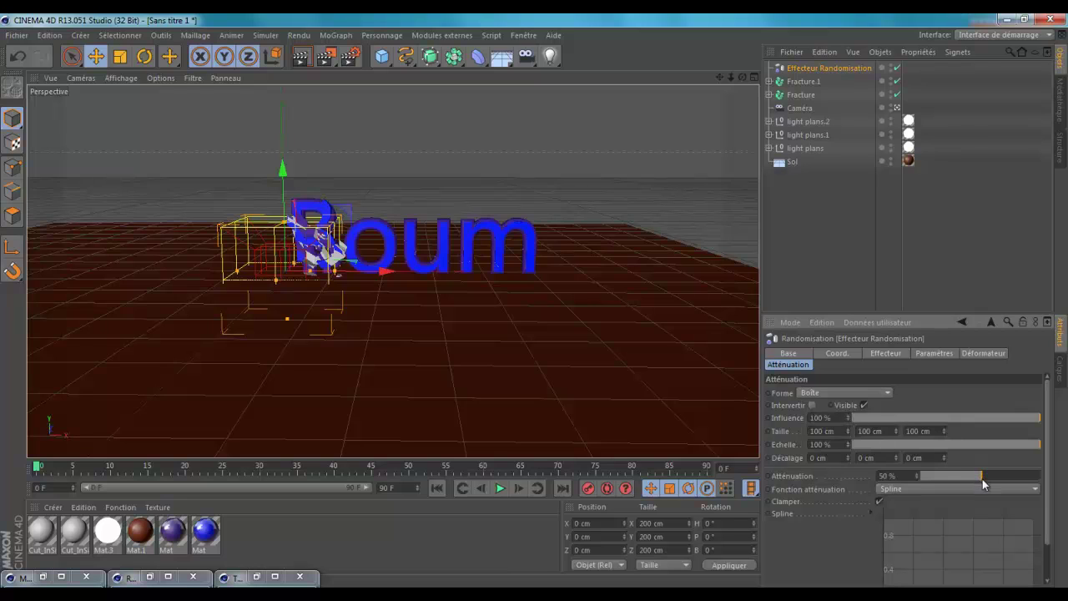
drag(982, 480, 1045, 470)
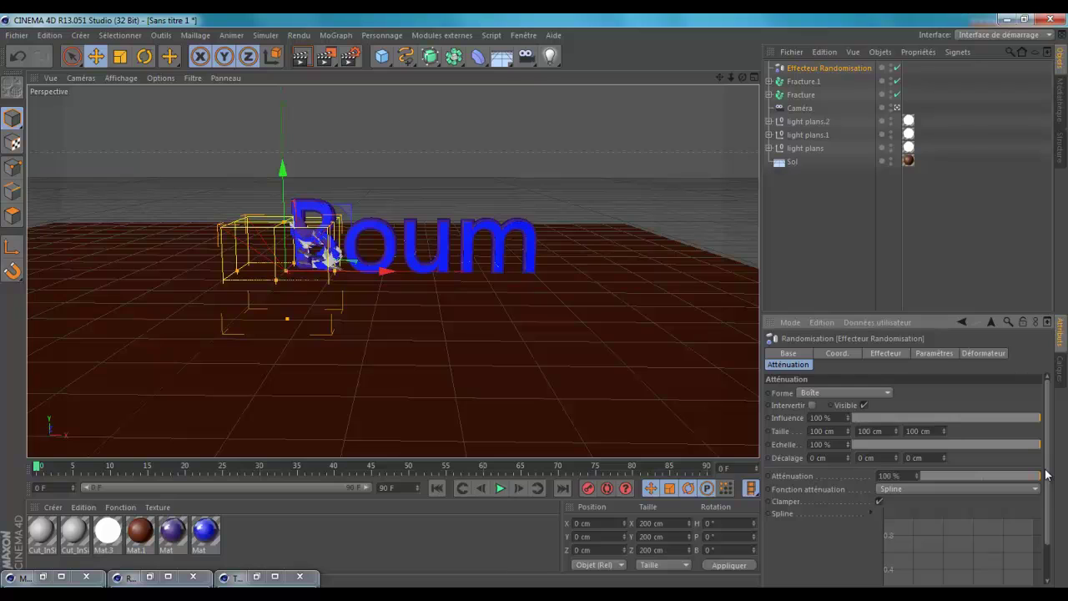
drag(1045, 474, 973, 475)
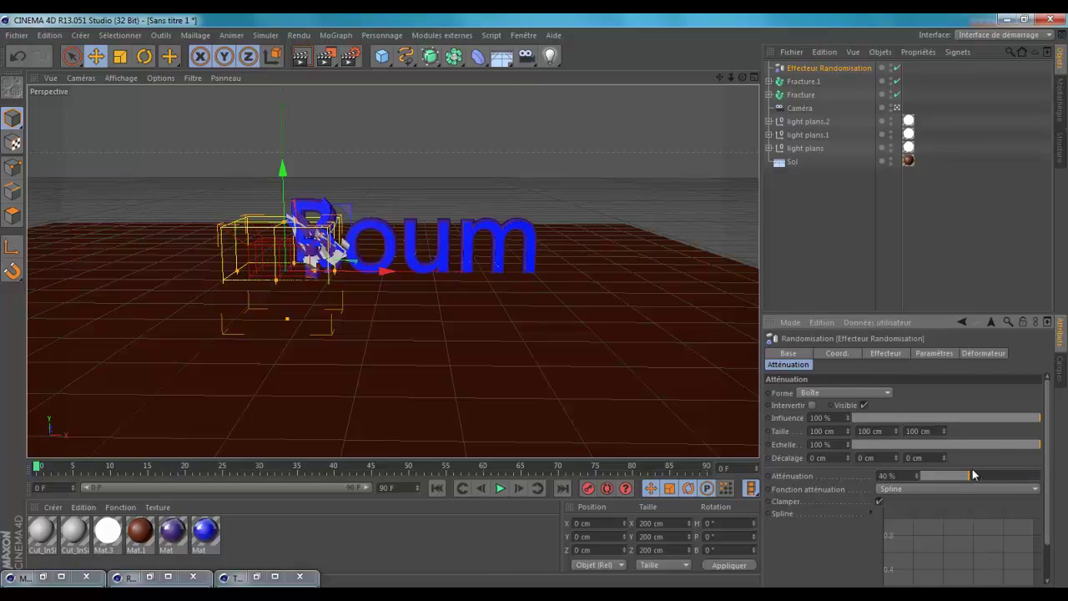
click(885, 357)
click(933, 353)
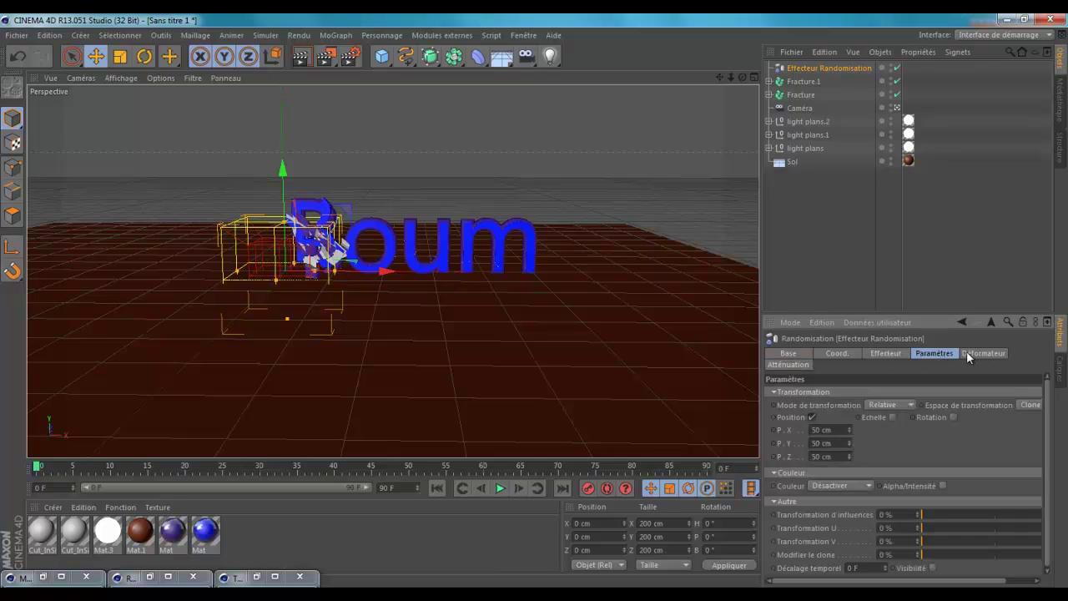
click(887, 356)
click(978, 354)
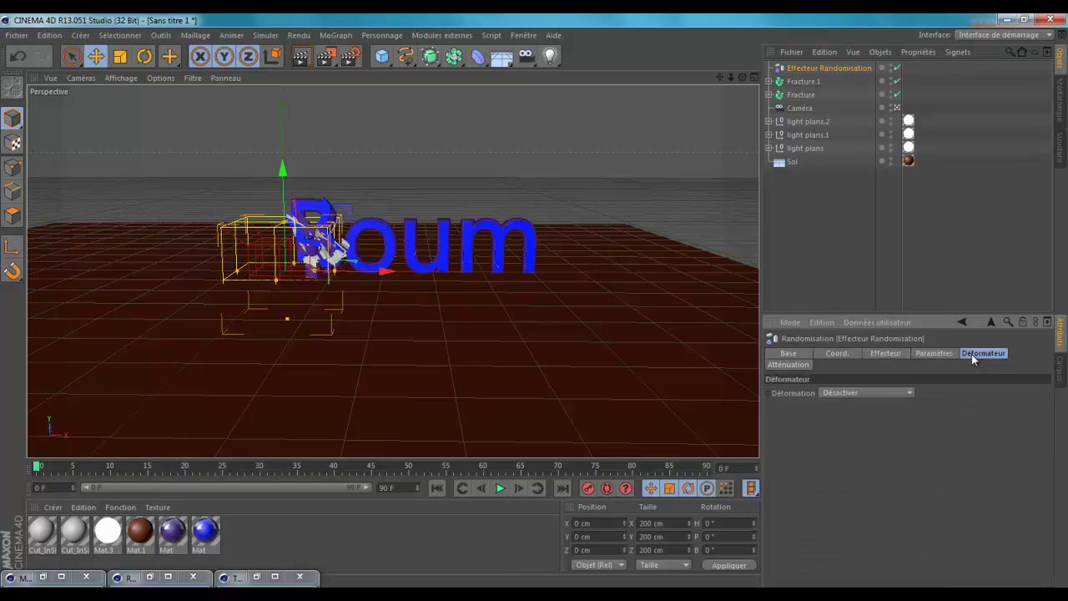
click(786, 366)
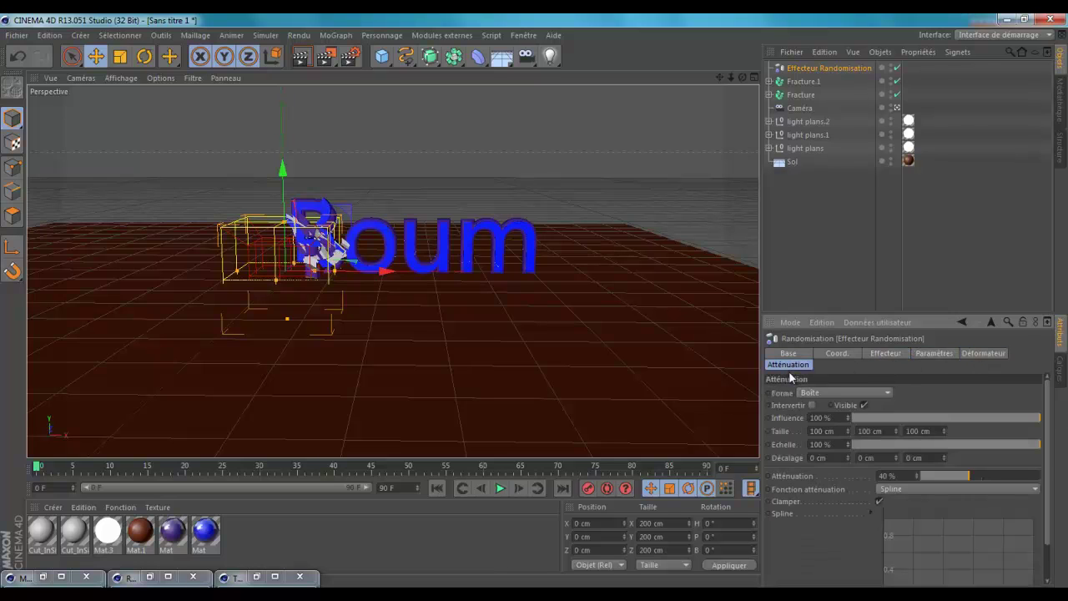
Position the Random effector at X 220 cm and Y 118 cm.
click(665, 537)
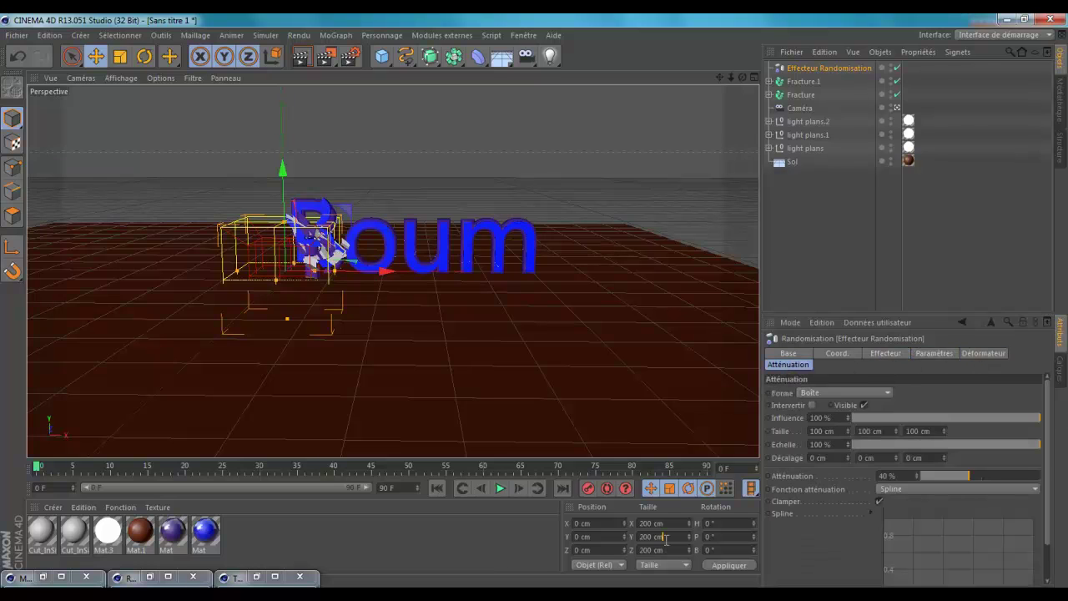
click(595, 524)
text(220)
click(611, 539)
text(118)
click(611, 550)
Enlarge the Random effector's falloff box to 534.333 cm on each axis.
double_click(675, 523)
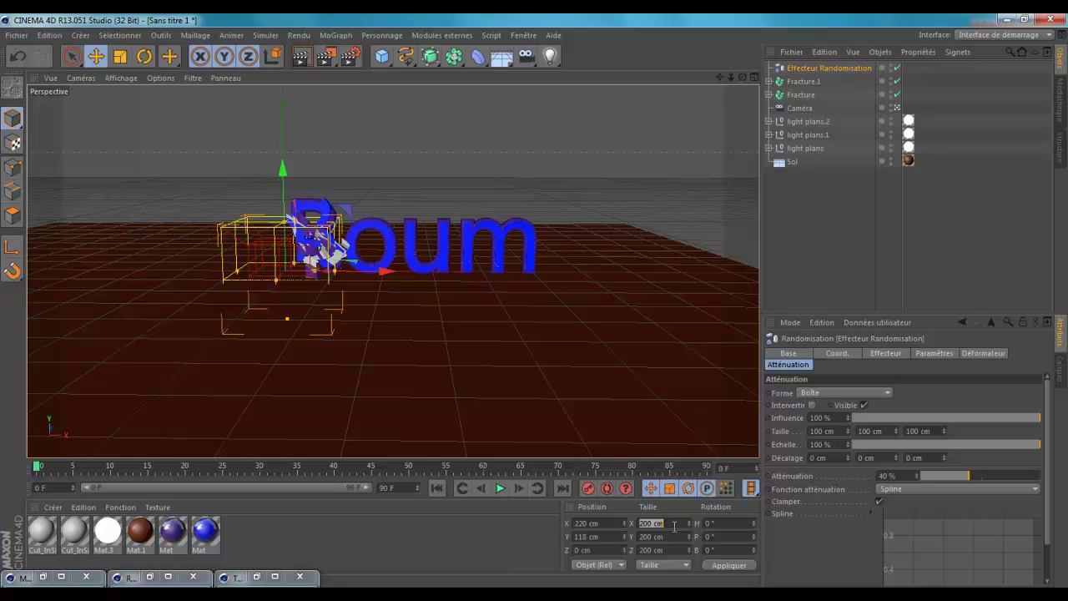
text(78)
double_click(664, 536)
text(553)
double_click(666, 550)
text(225)
click(728, 566)
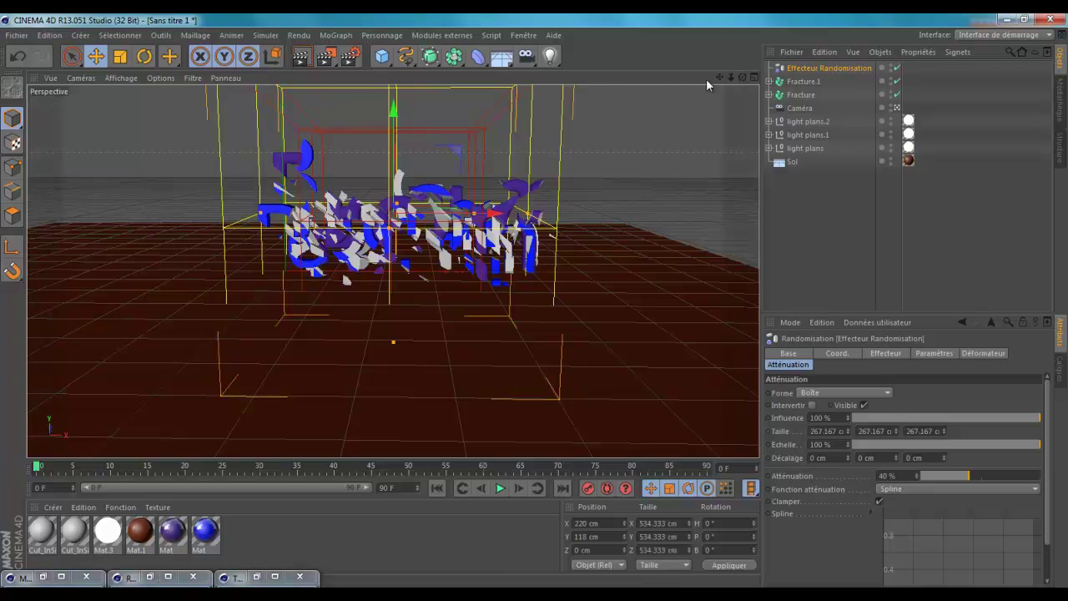
Group the three light plans objects under one null object.
scroll(534, 305, up, 5)
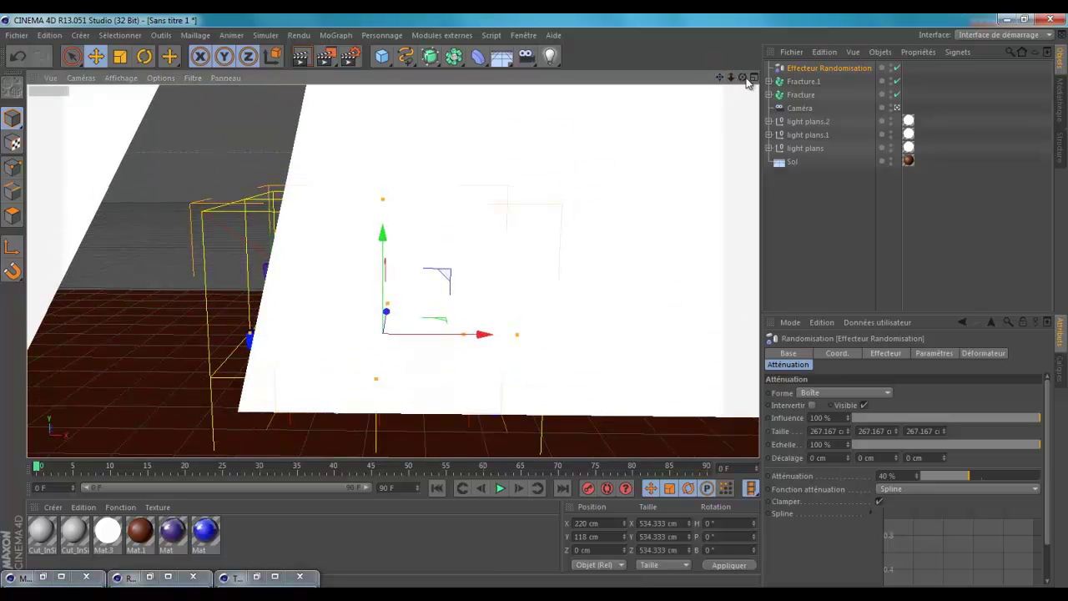
click(802, 121)
shift+click(803, 148)
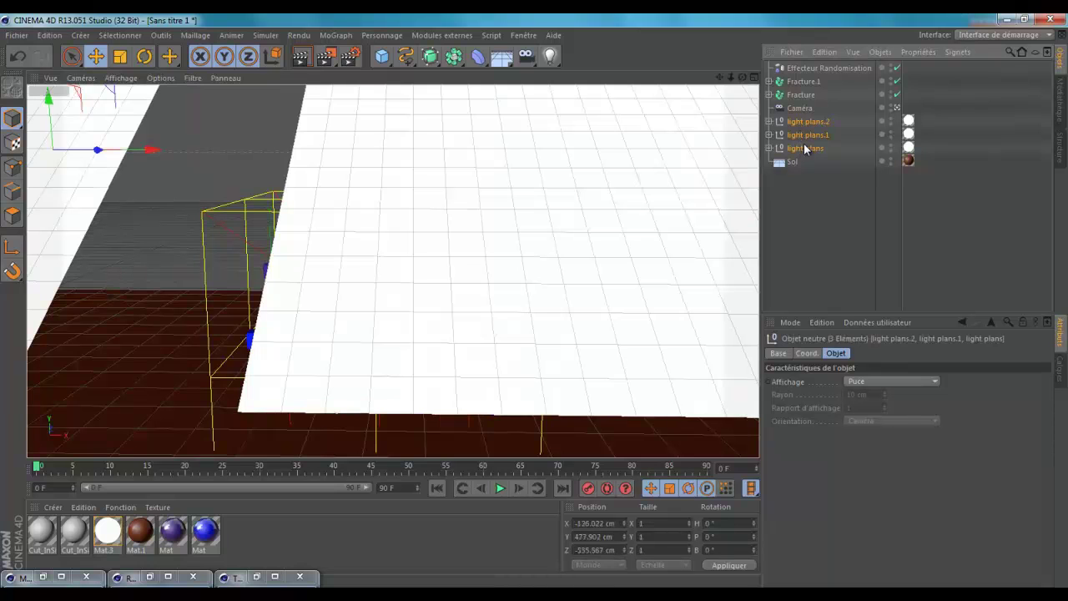
right_click(807, 151)
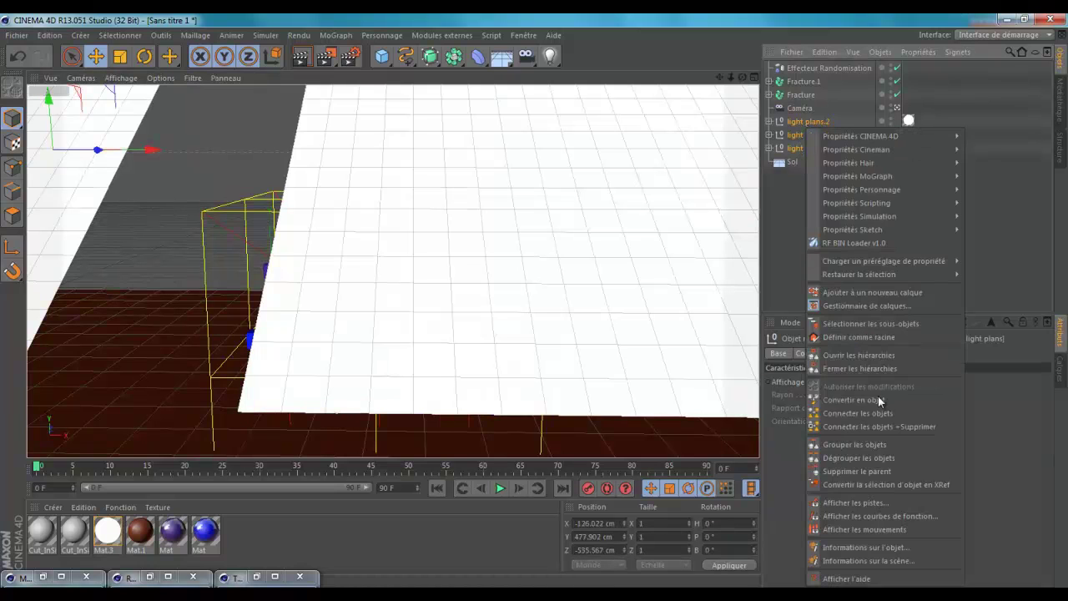
click(850, 447)
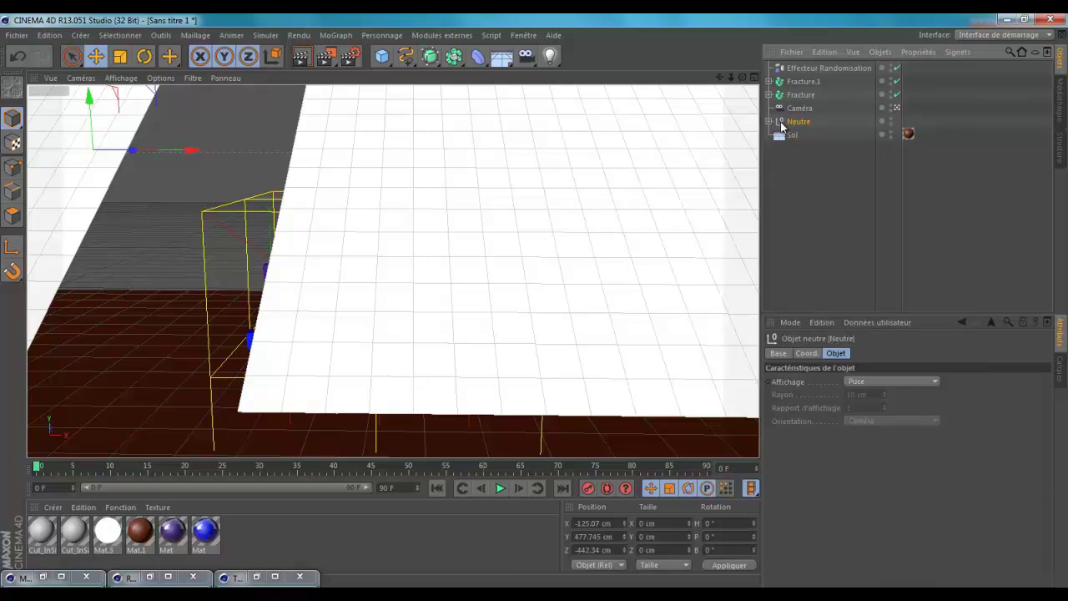
Hide the light planes' Neutre group in the viewport.
click(863, 154)
click(882, 124)
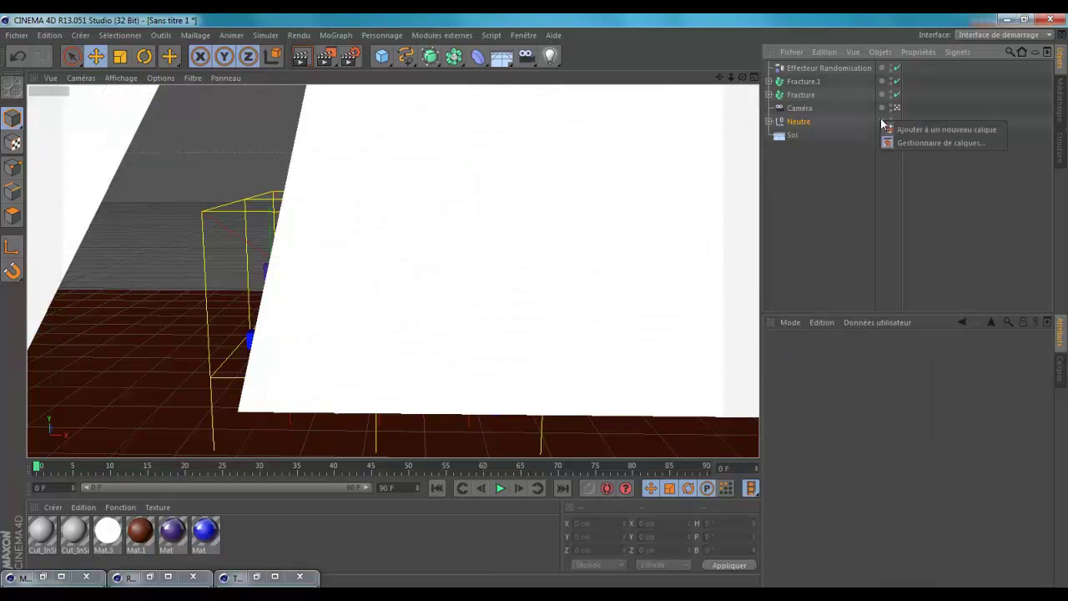
click(883, 124)
click(885, 126)
click(887, 127)
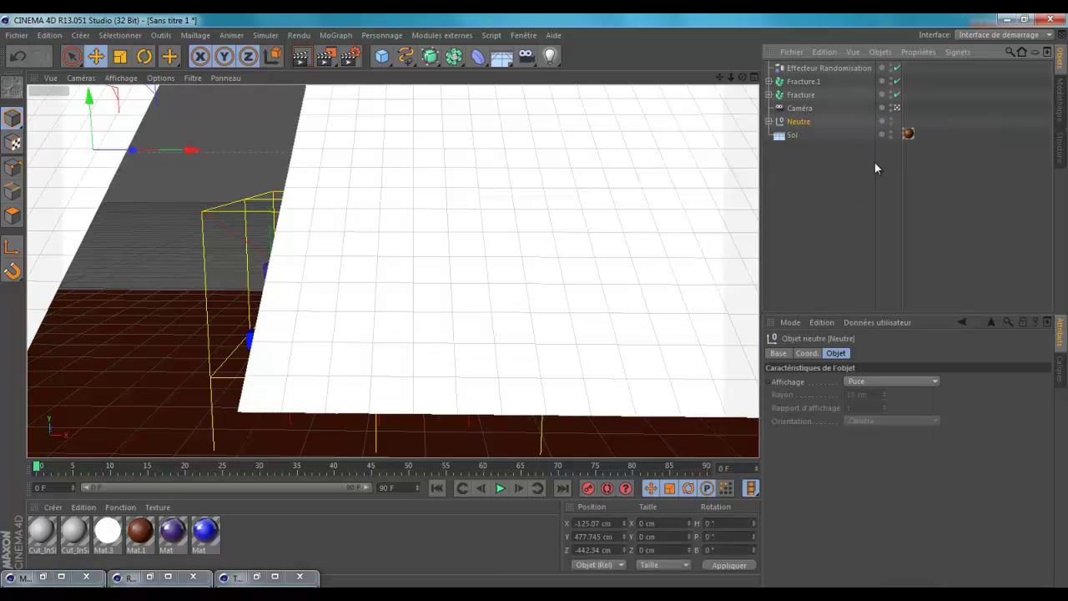
click(892, 120)
click(898, 122)
click(891, 121)
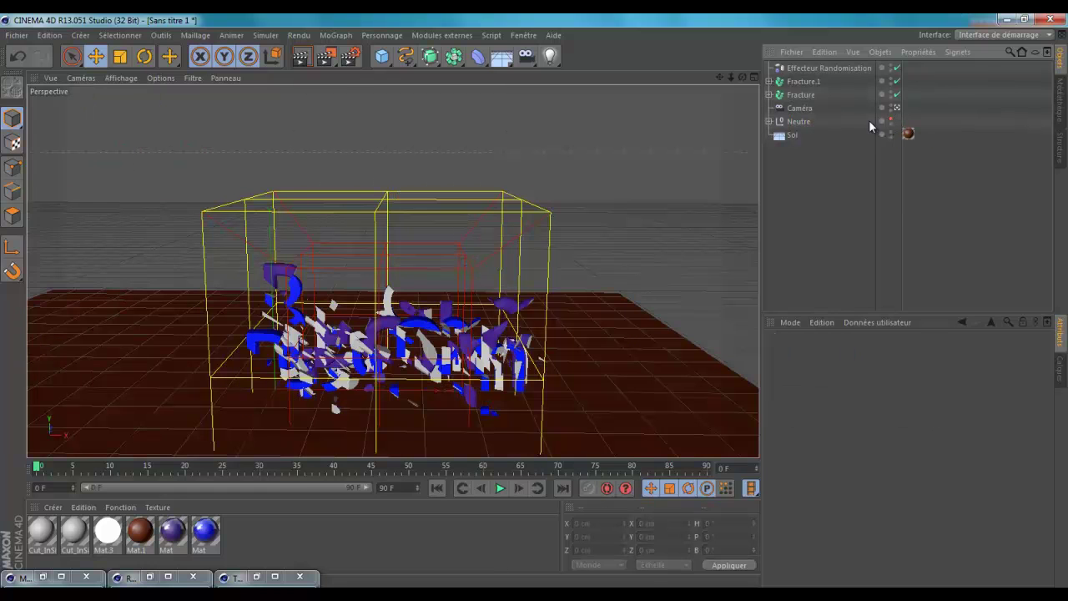
Select both Fracture objects and raise them above the effector's falloff box to about Y 636 cm.
drag(742, 80, 743, 80)
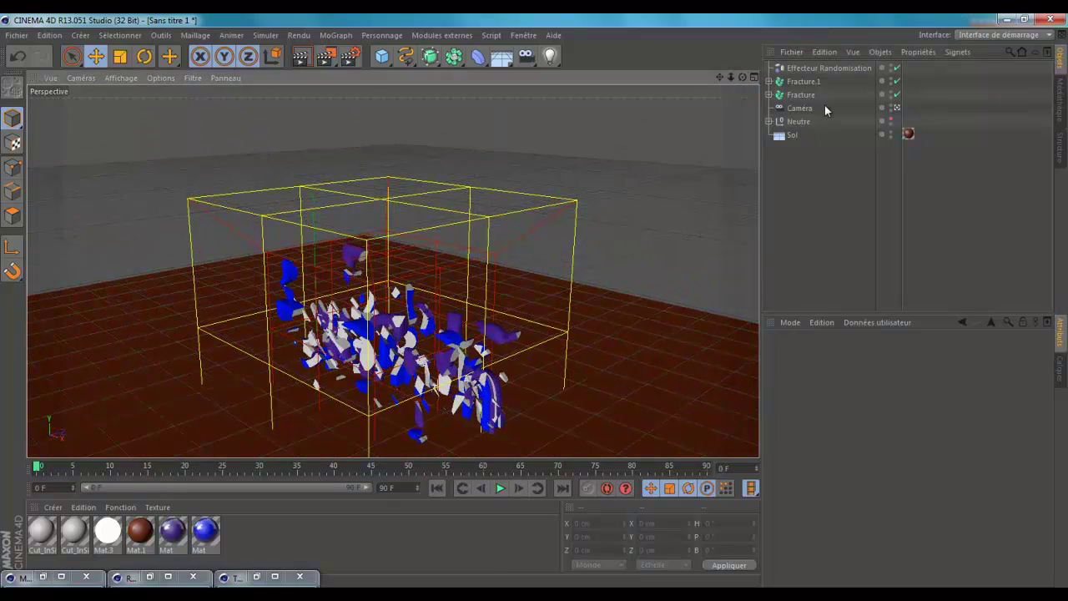
click(805, 82)
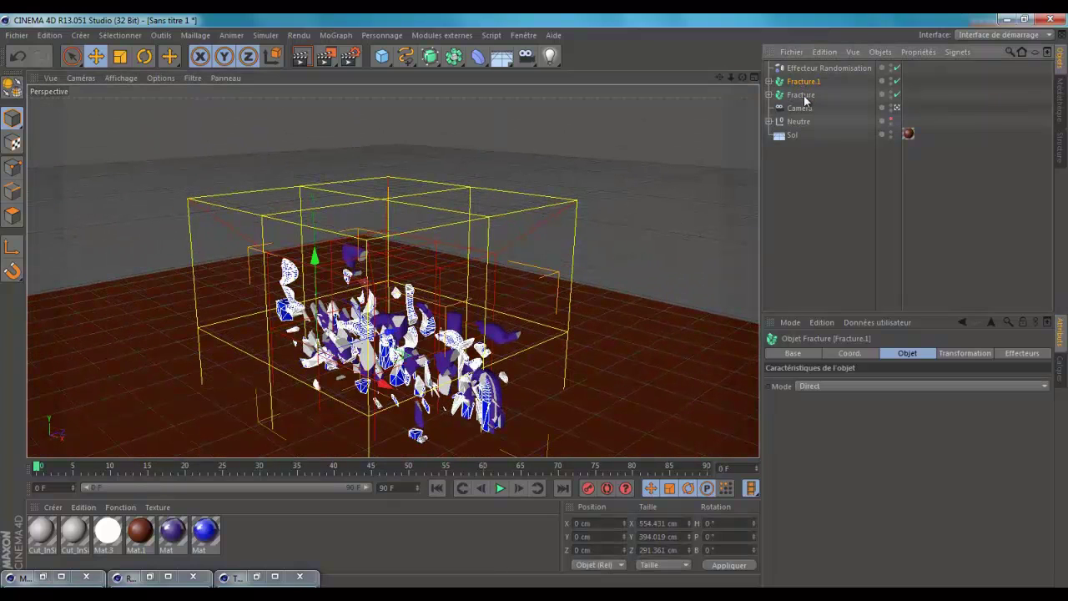
ctrl+click(803, 95)
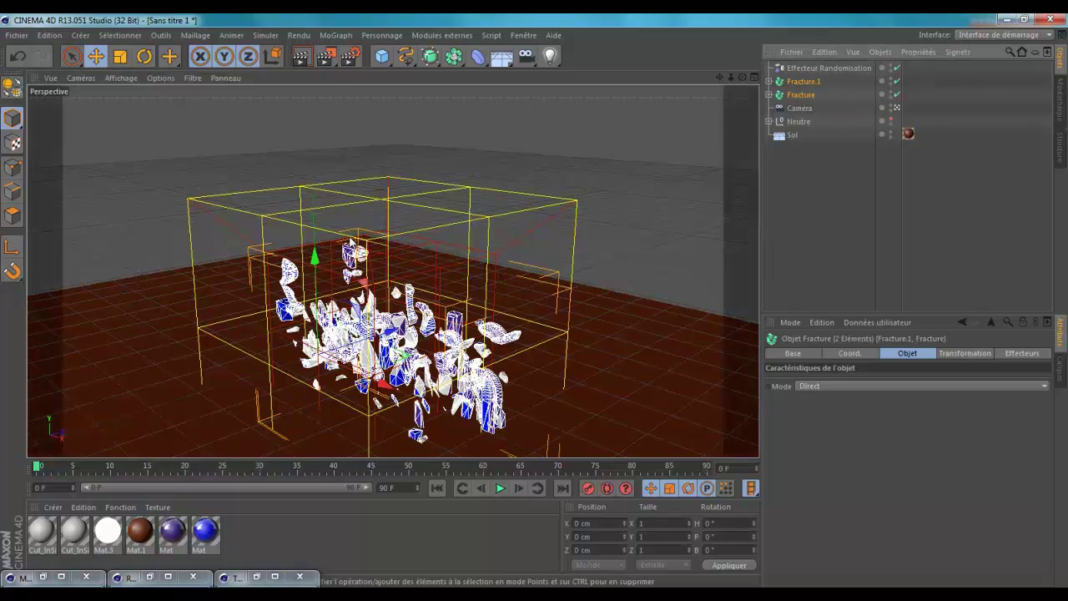
drag(315, 259, 321, 89)
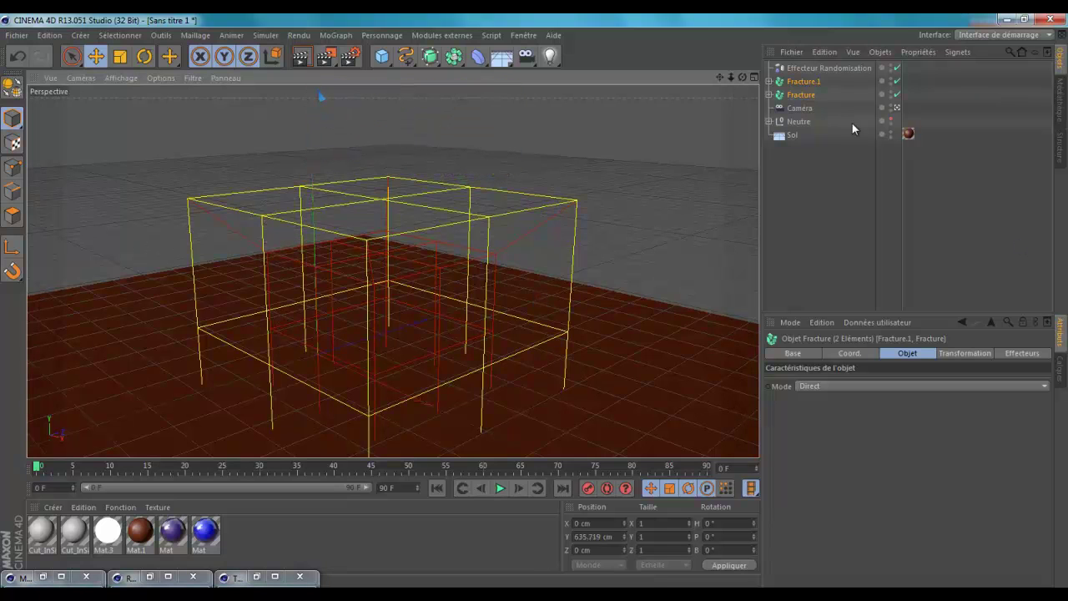
Leave the scene camera's view and shift both Fracture objects along X to about -54 cm.
alt+drag(584, 312, 534, 299)
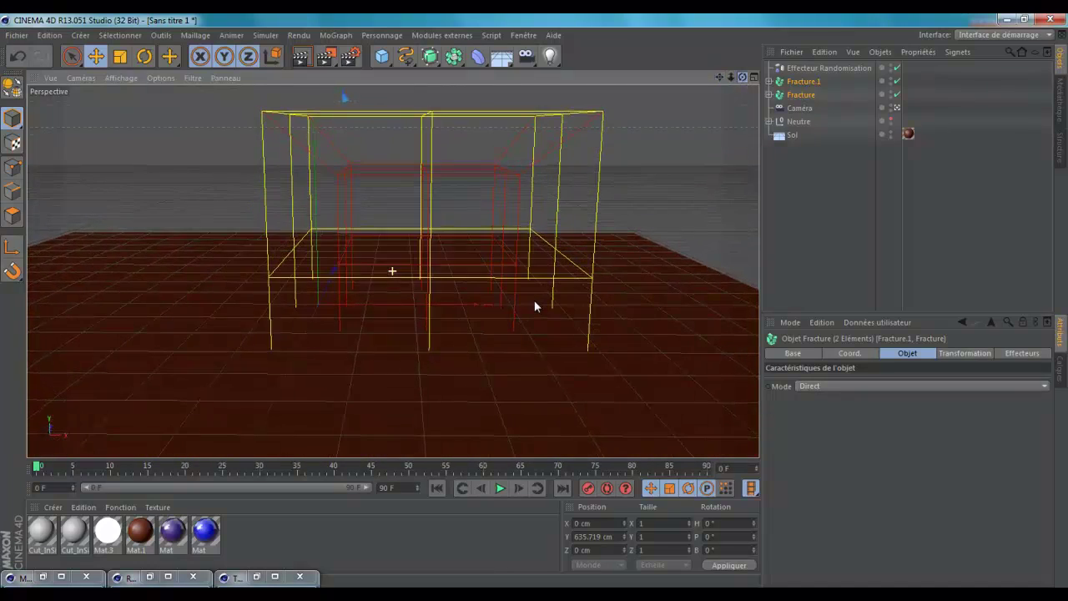
click(899, 107)
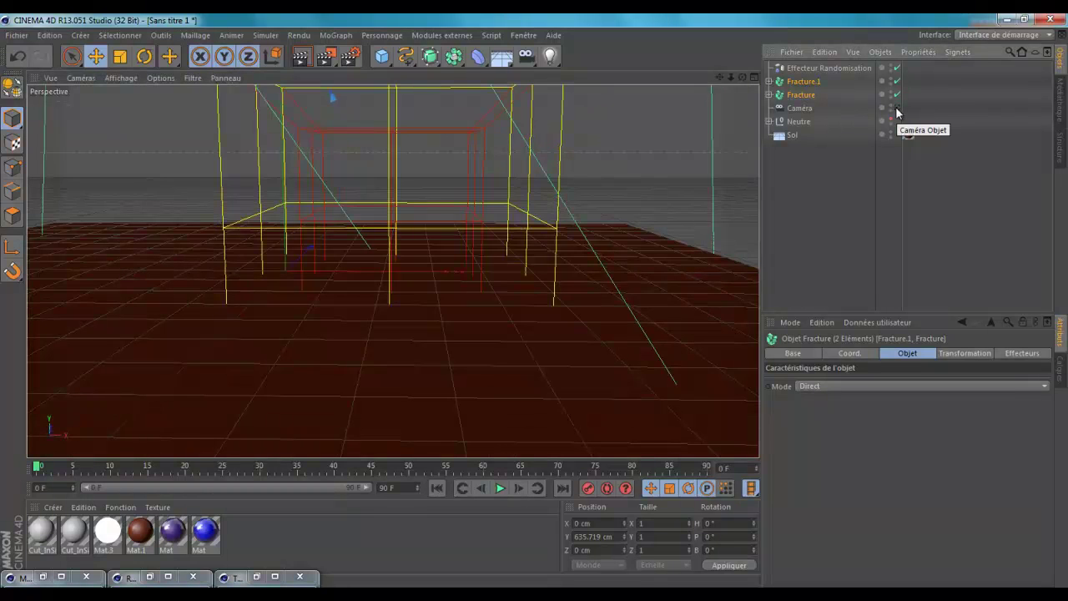
drag(717, 79, 542, 306)
drag(348, 192, 321, 197)
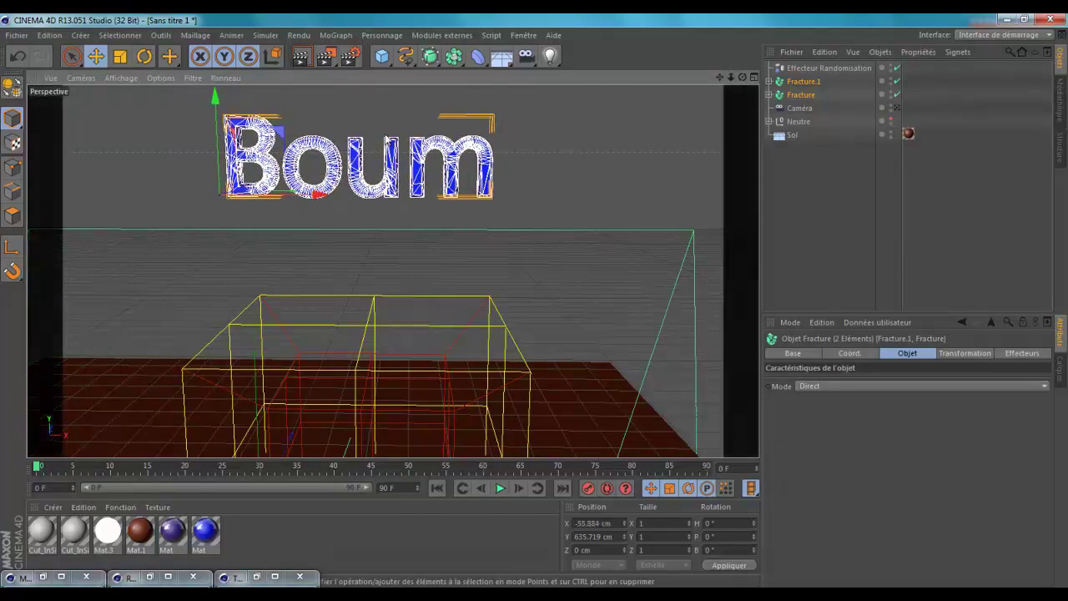
Group the two selected Fracture objects under one null object.
right_click(807, 85)
click(769, 172)
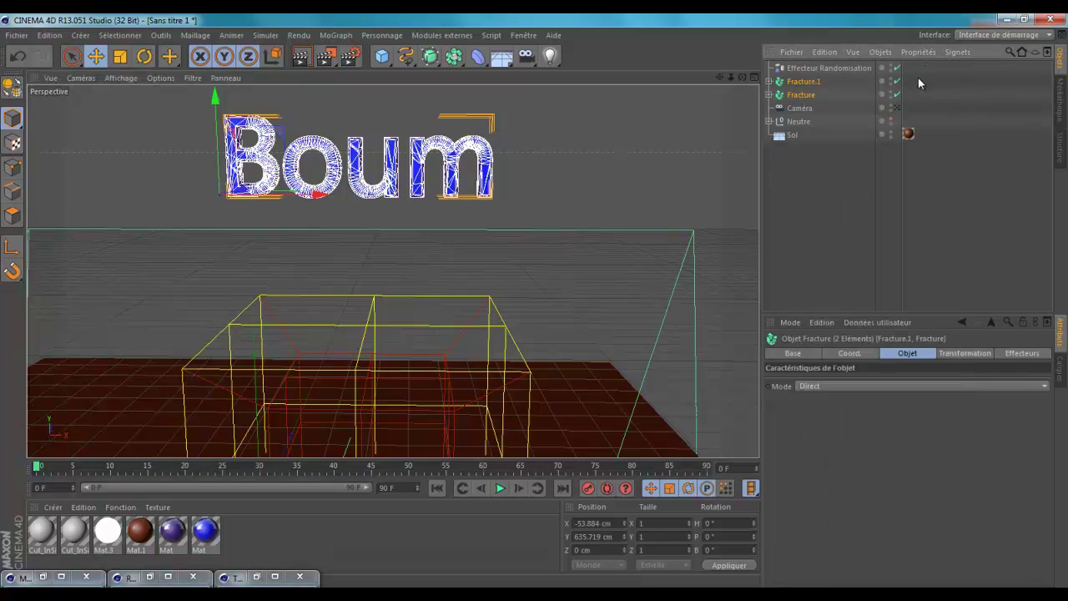
right_click(803, 85)
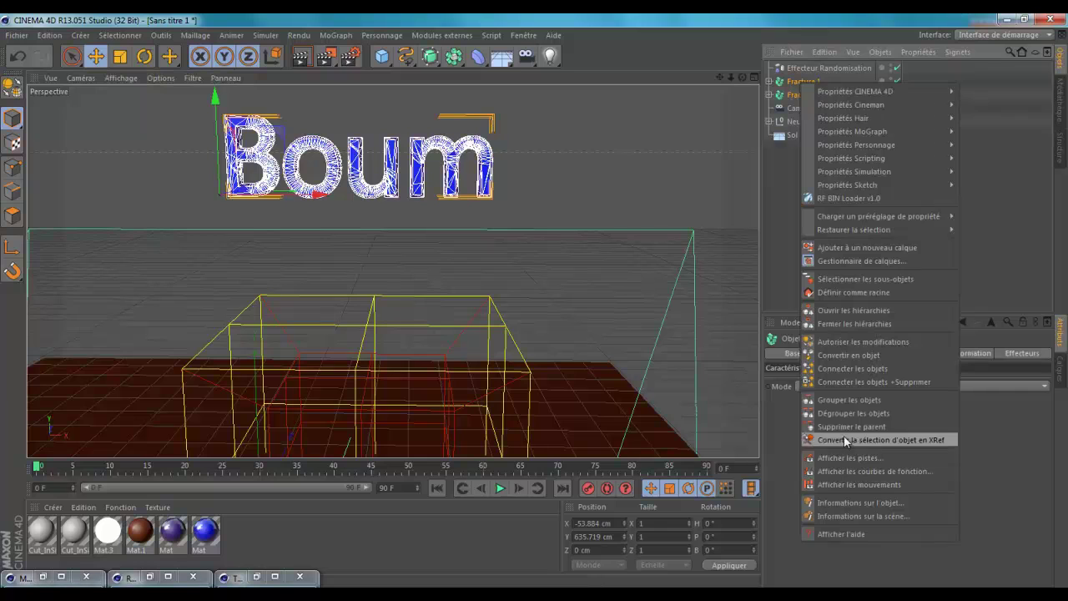
click(849, 400)
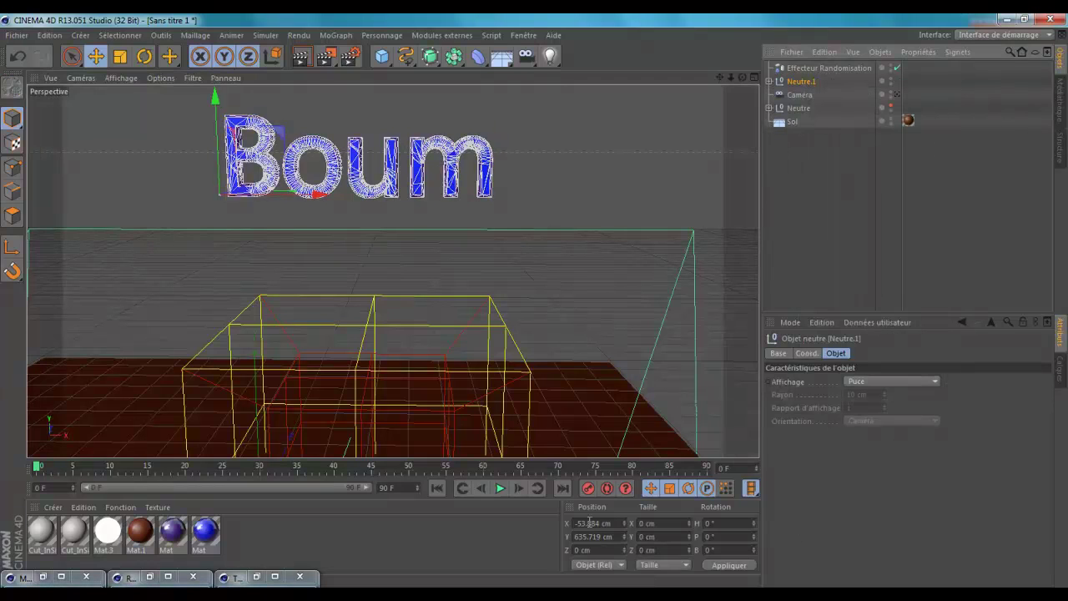
Keyframe the Neutre.1 group falling from its raised position at frame 0 to about Y -169 cm at frame 80.
click(633, 466)
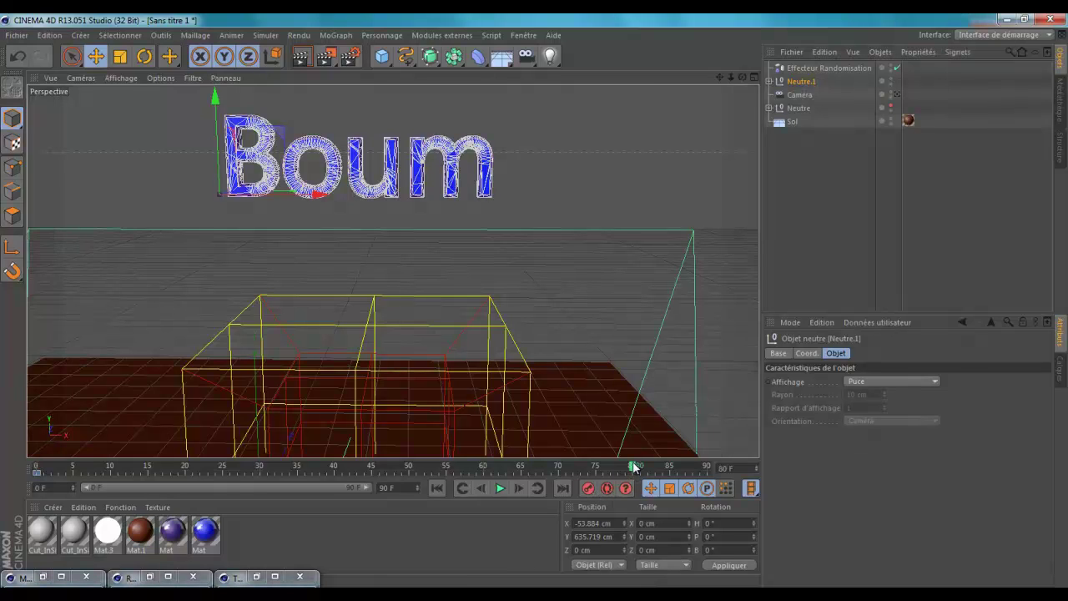
drag(219, 95, 275, 379)
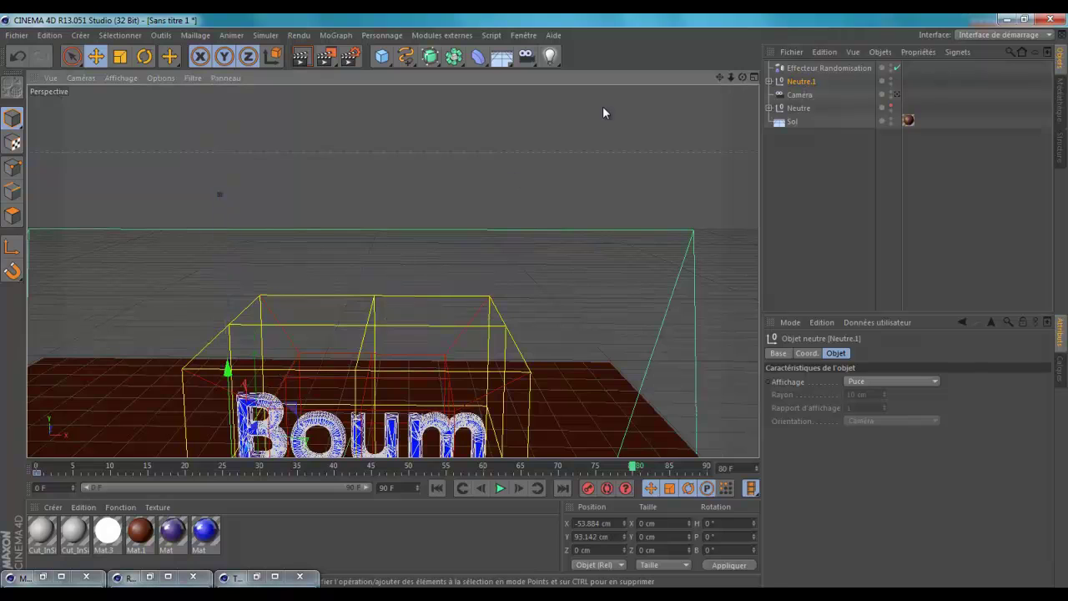
drag(720, 77, 535, 294)
drag(223, 219, 232, 338)
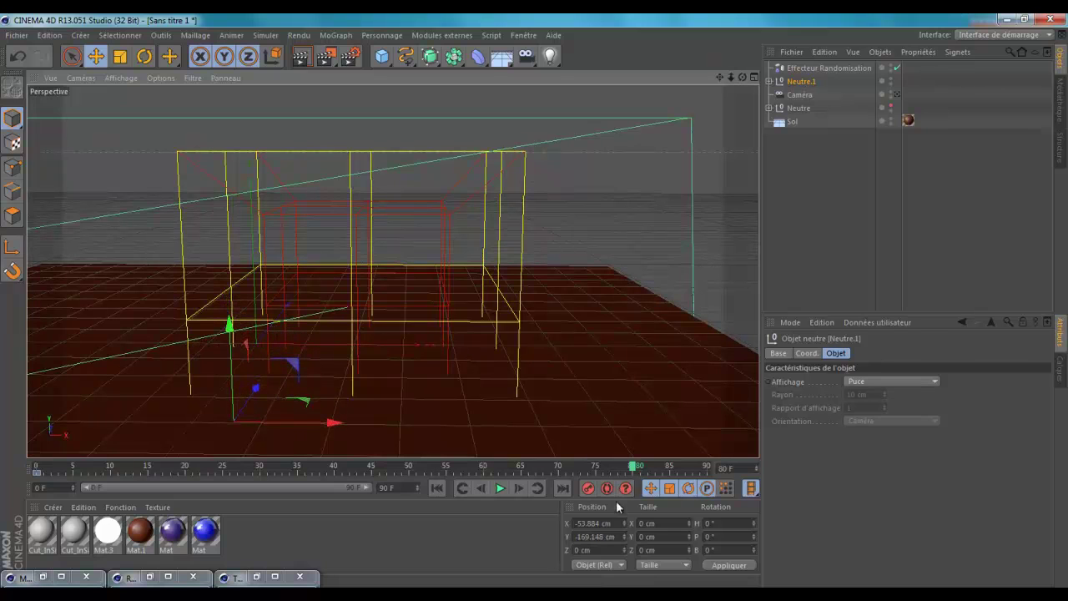
Play the falling text animation from frame 0 to check how the letters shatter inside the falloff box.
click(462, 494)
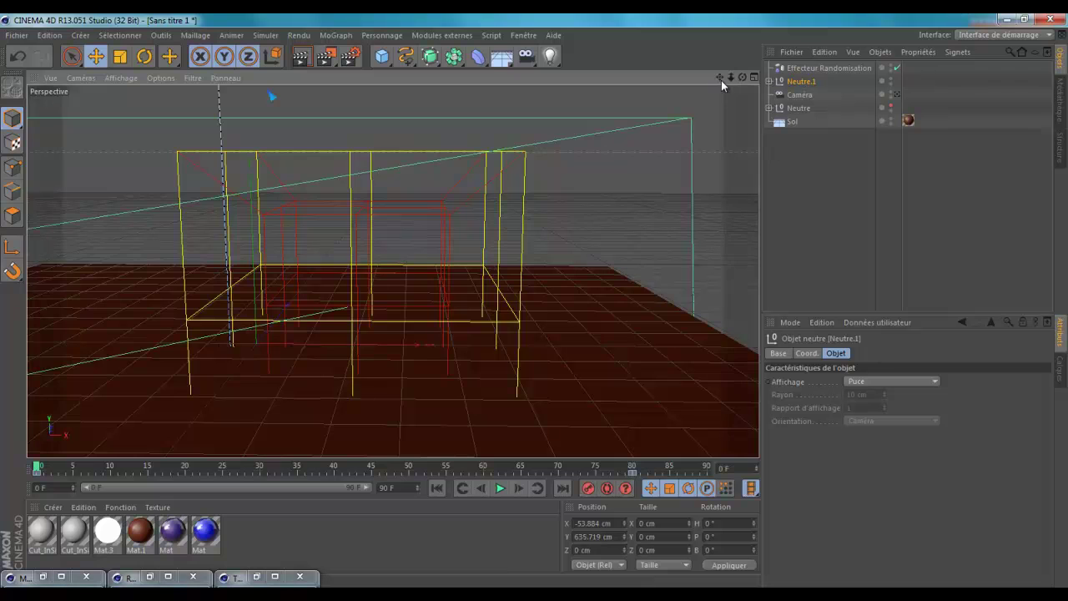
drag(721, 80, 535, 309)
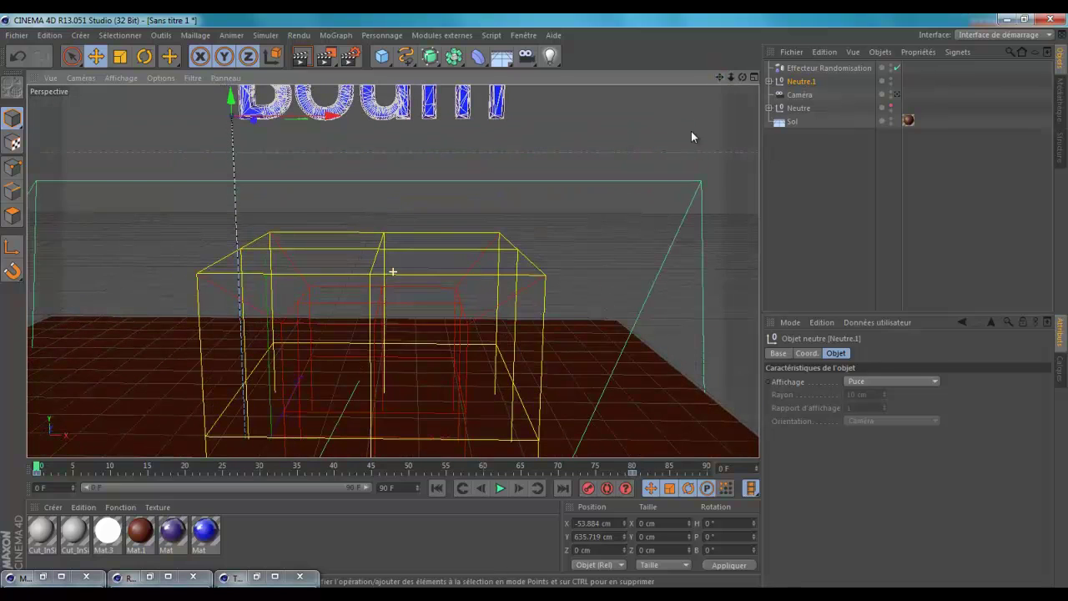
click(504, 491)
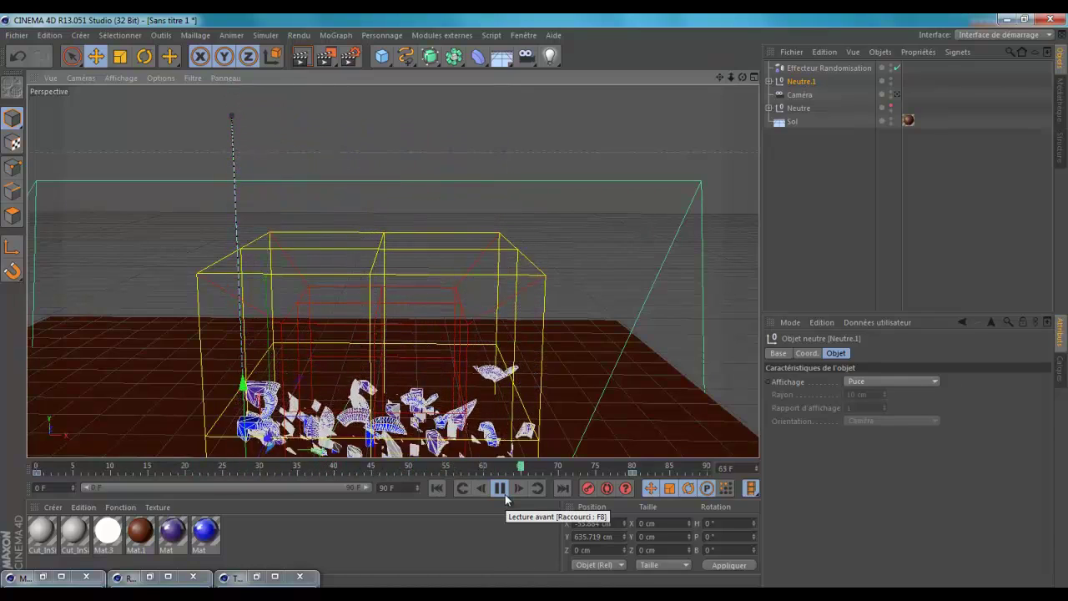
click(503, 491)
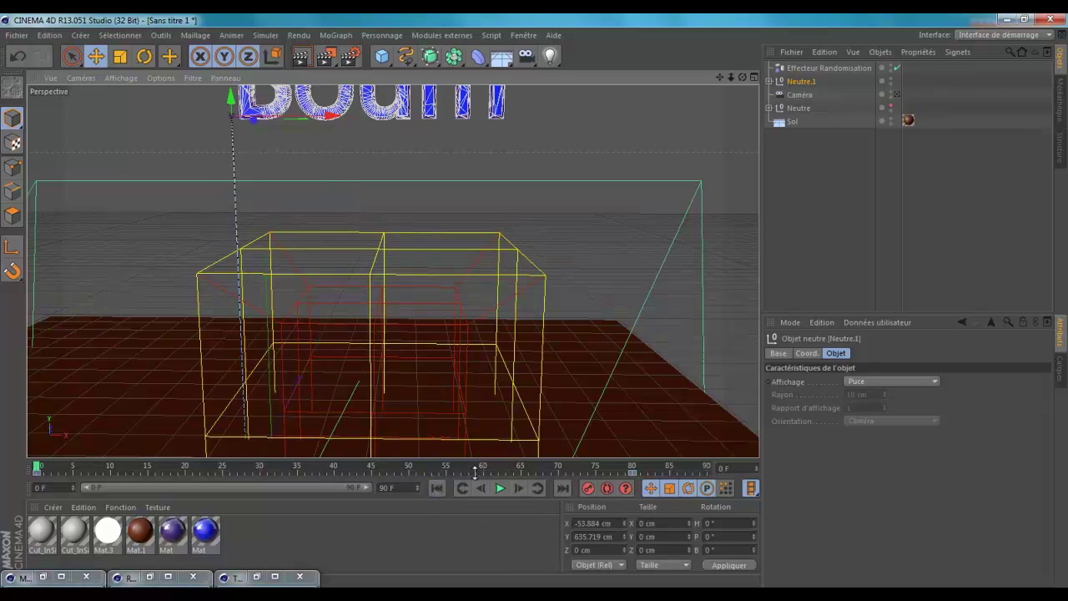
Set the Random effector's falloff attenuation to 77 %.
click(818, 68)
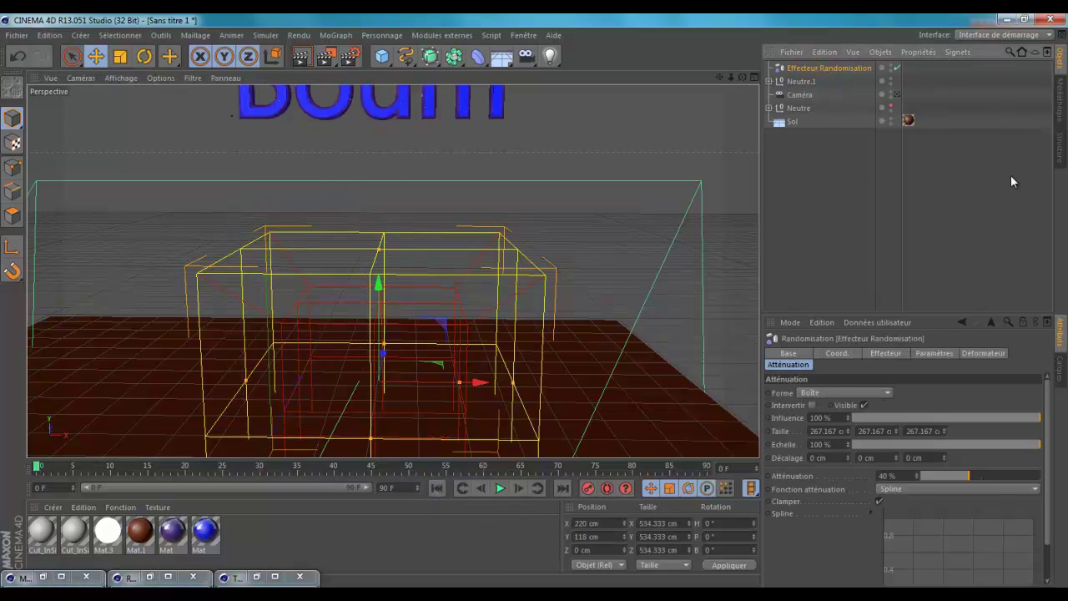
drag(1000, 475, 1010, 475)
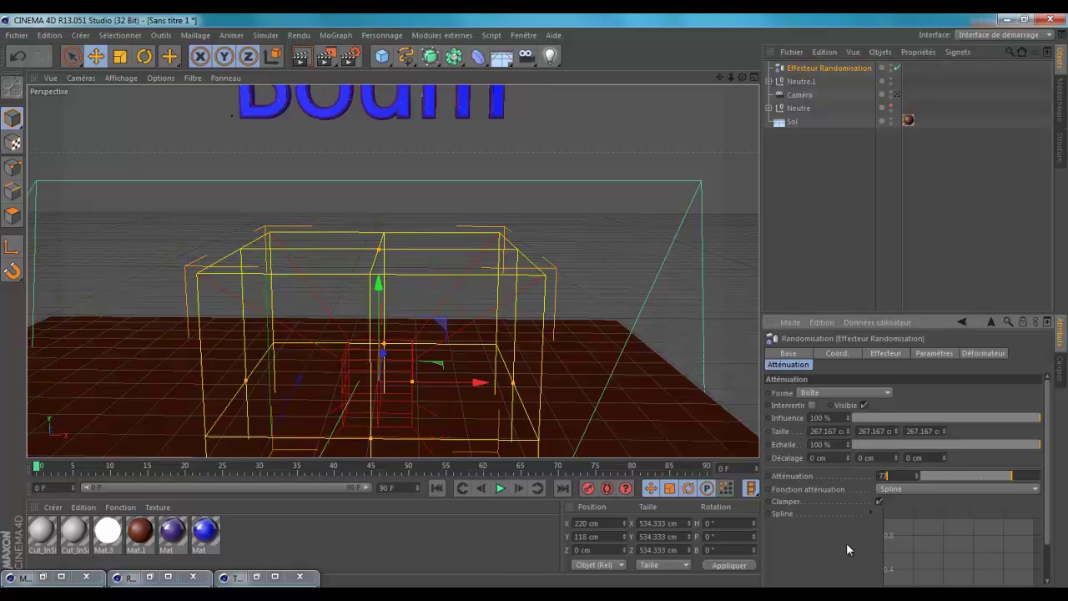
key(Return)
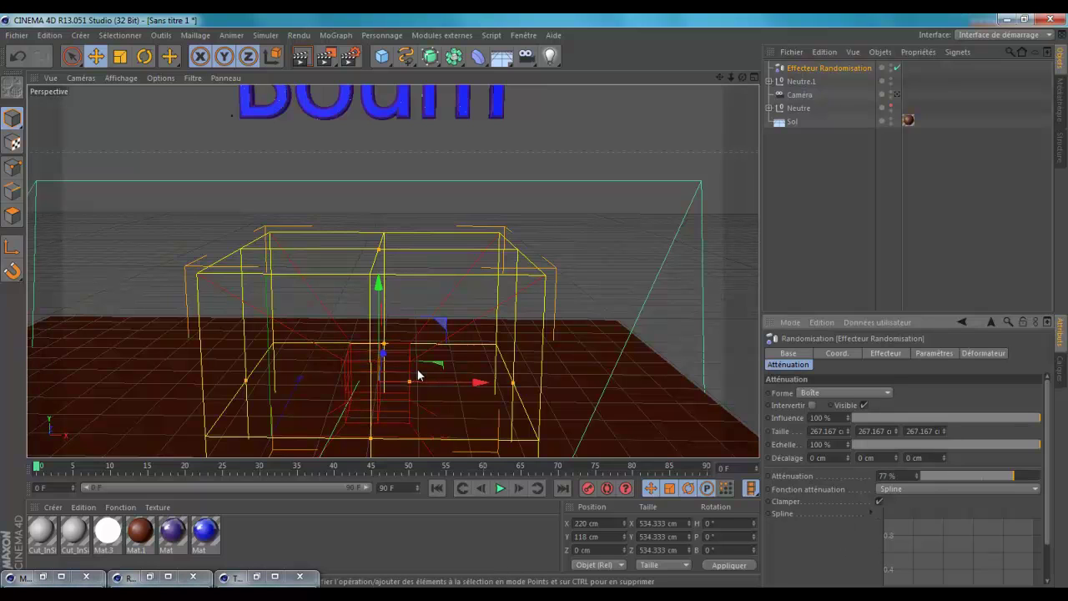
Replay the animation to check the softer falloff, and return to frame 0.
click(501, 489)
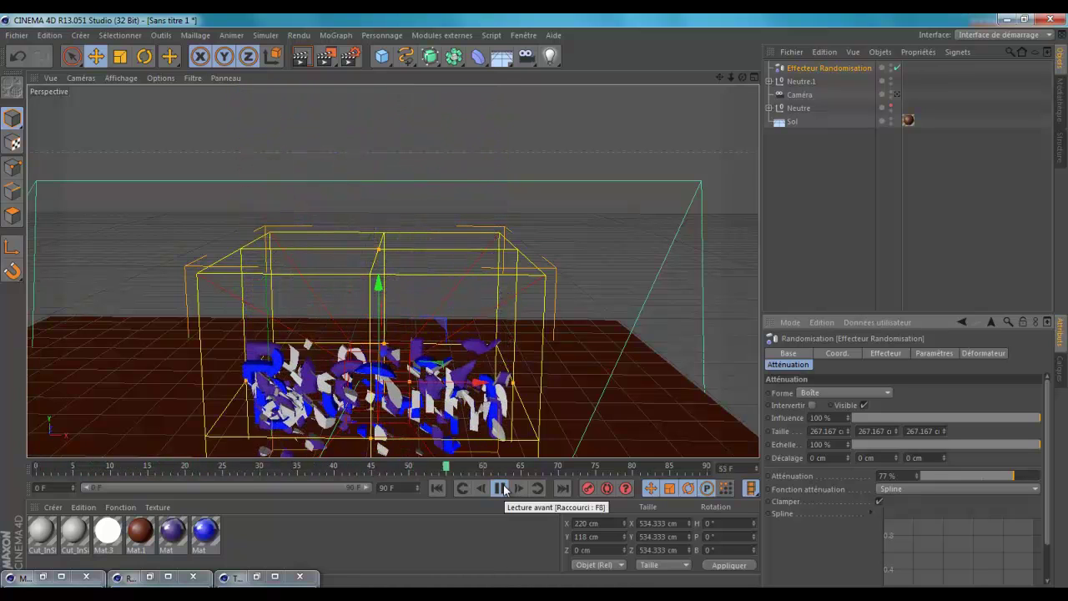
click(500, 488)
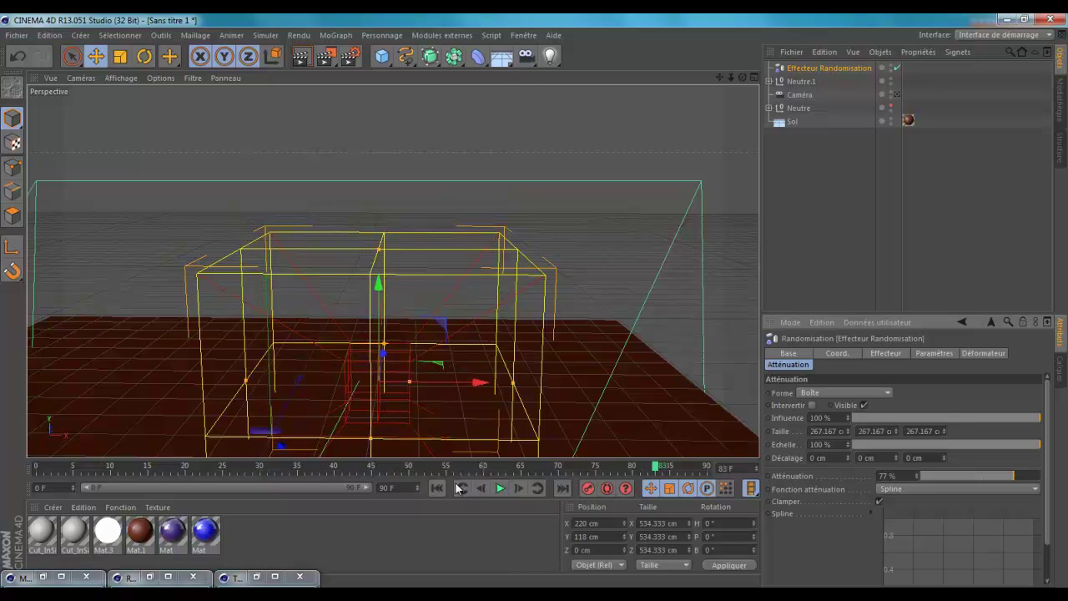
click(437, 488)
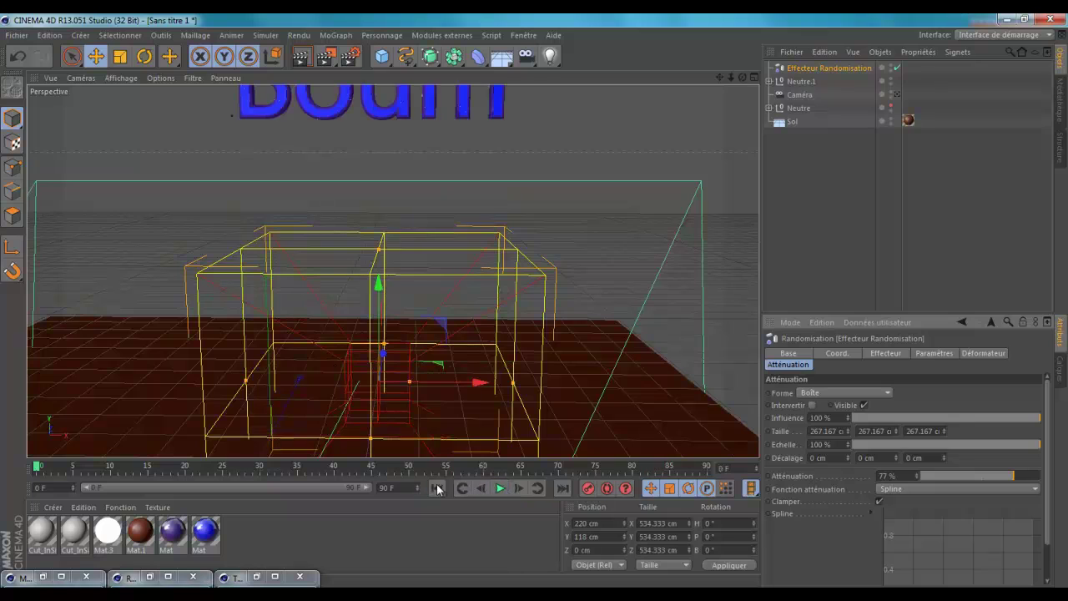
Clear the selection and expand the Neutre.1 group to view its Fracture objects.
click(847, 157)
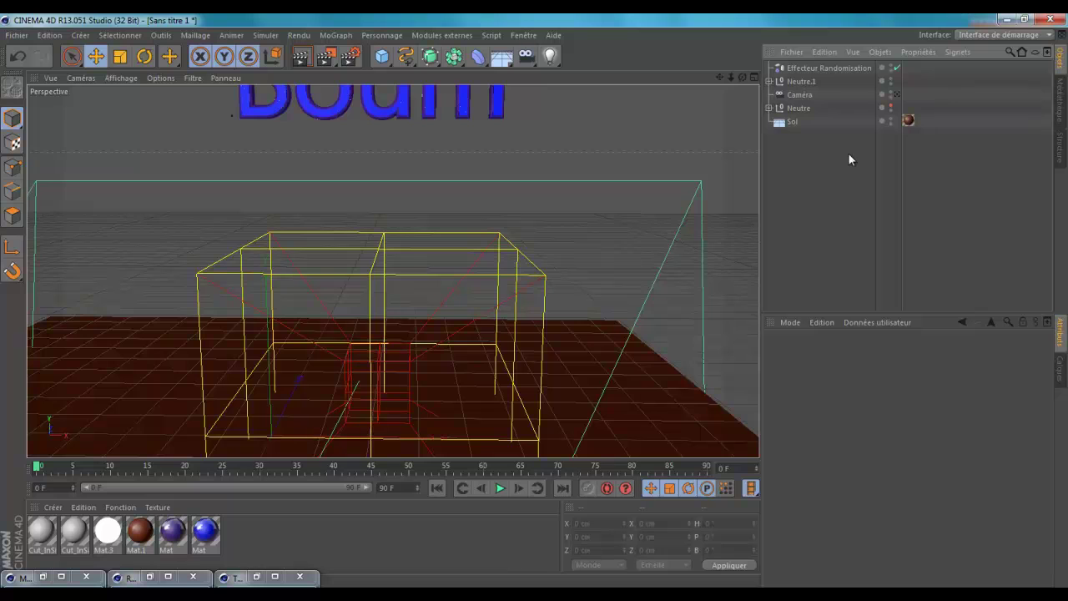
click(769, 81)
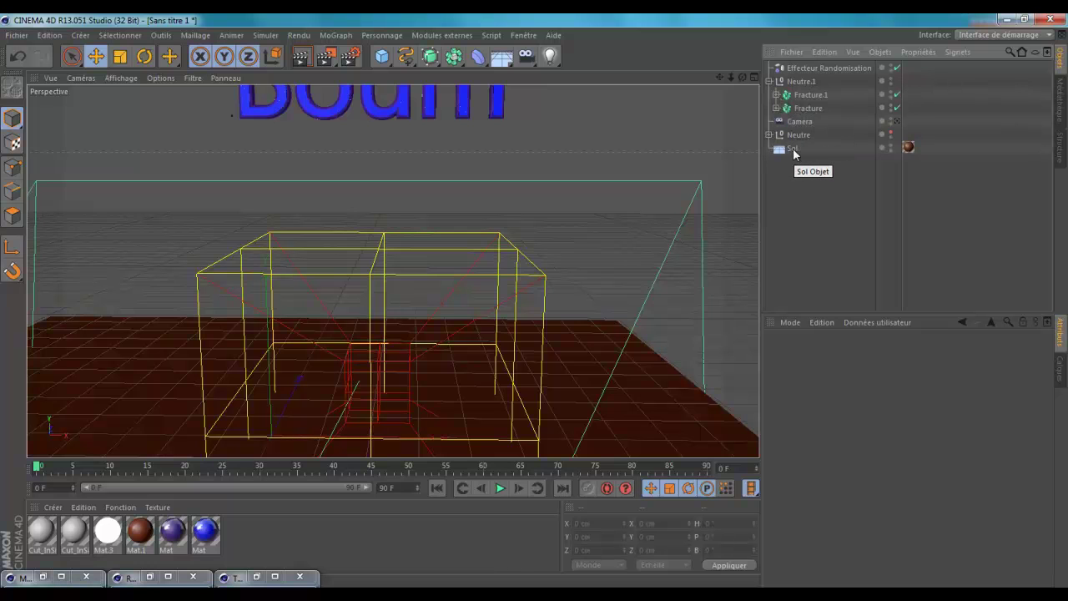
Add a collider body (Corps collision) simulation tag to the Sol floor and clear the selection.
click(793, 150)
right_click(793, 150)
mouse_move(858, 219)
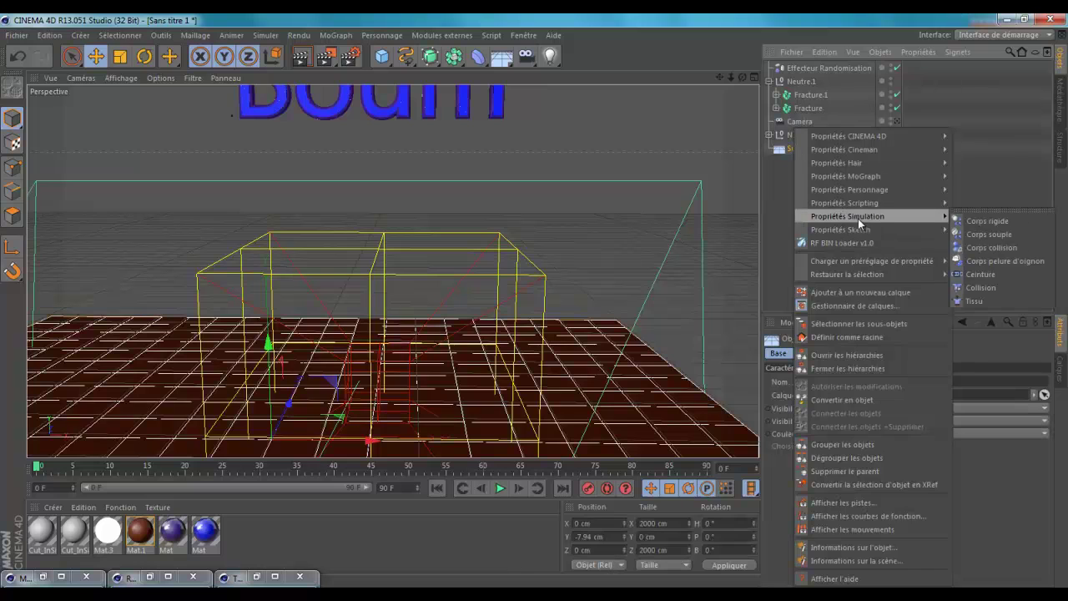
click(1014, 247)
click(820, 175)
Select every piece inside Fracture.1 and assign them all a rigid body (Corps rigide) simulation tag.
click(800, 82)
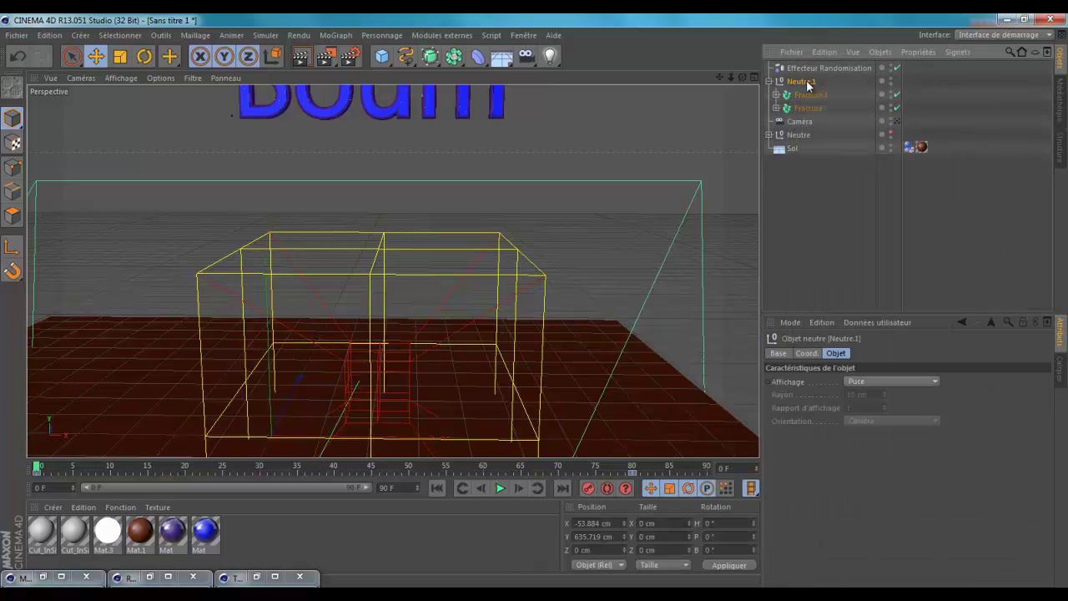
click(816, 96)
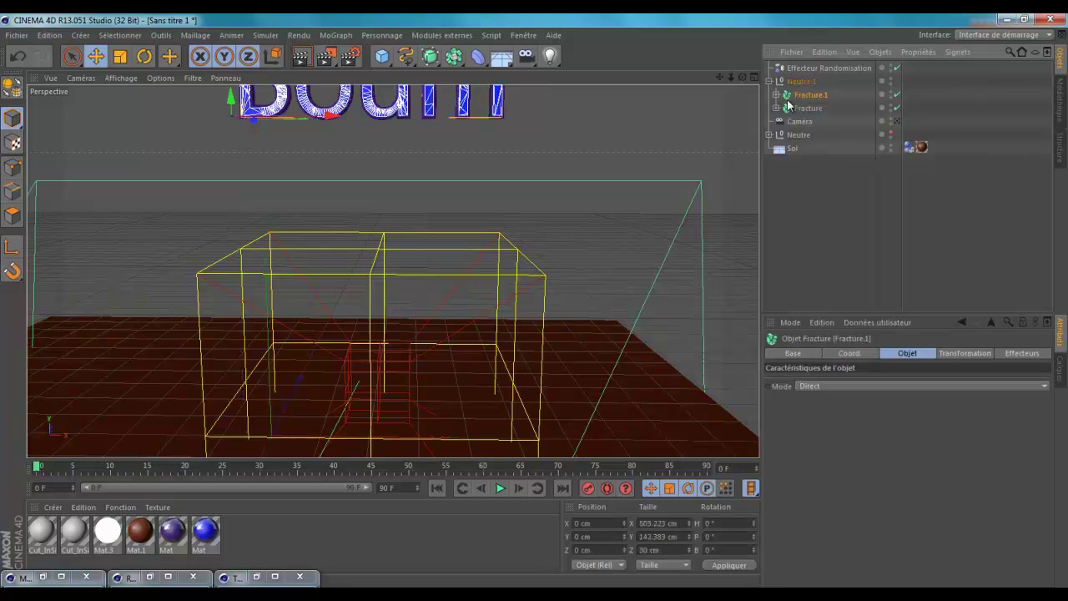
click(777, 96)
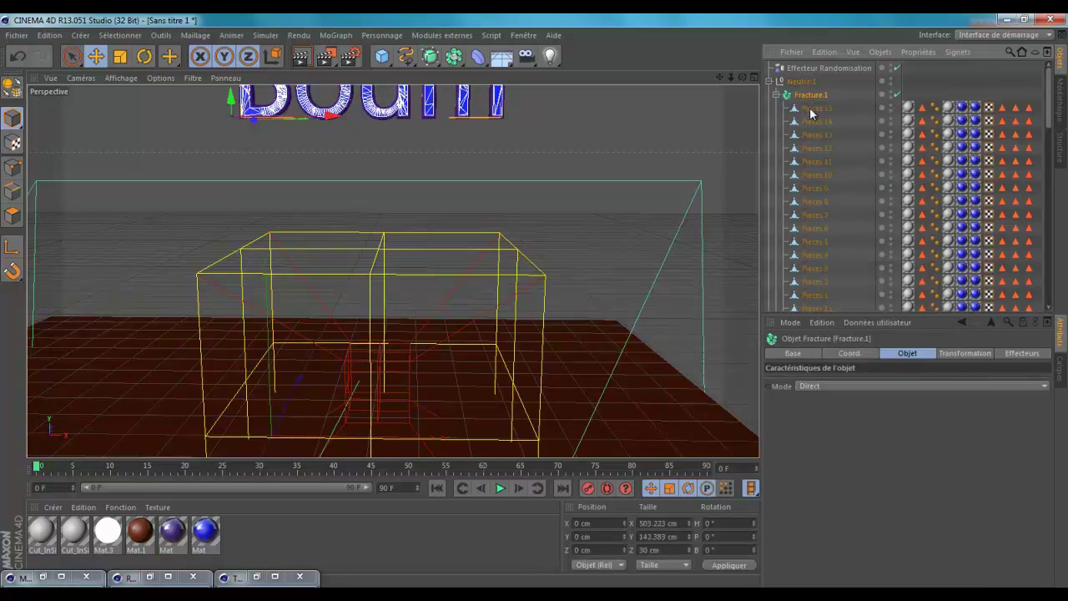
click(811, 109)
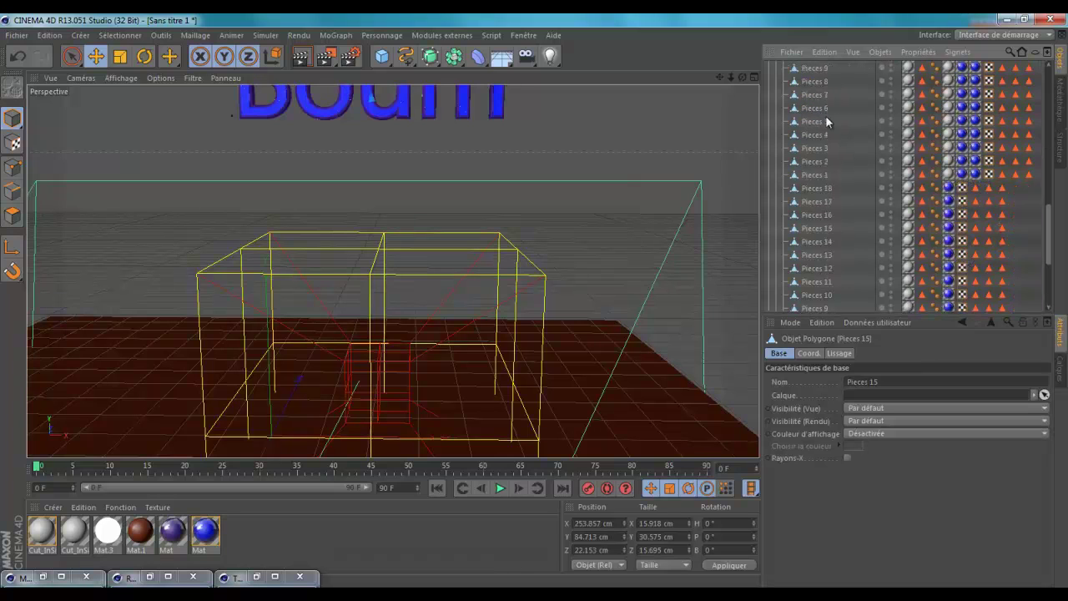
scroll(820, 152, down, 5)
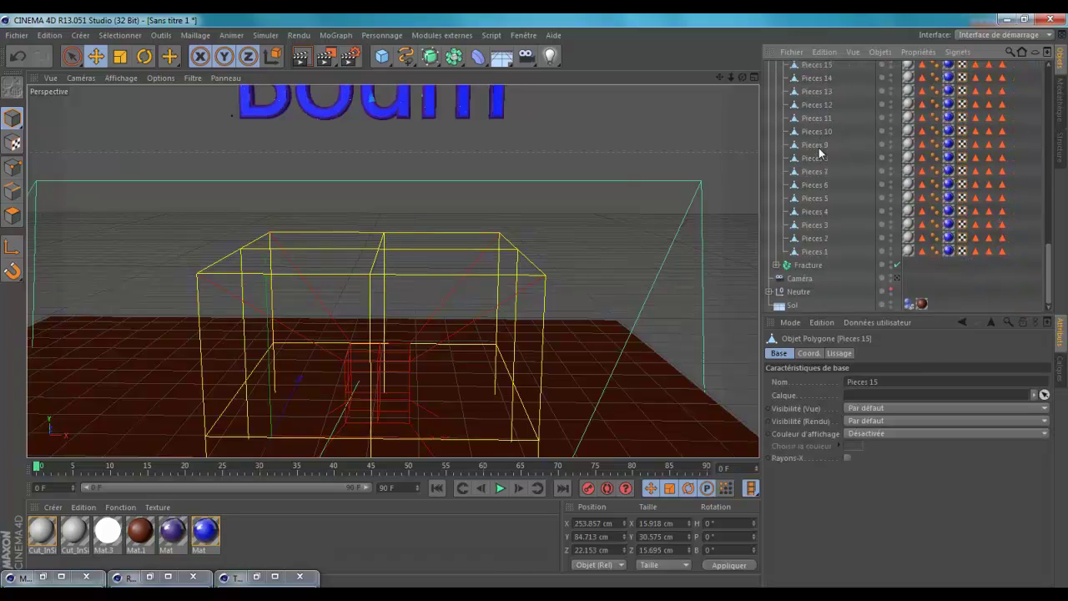
shift+click(822, 255)
right_click(820, 249)
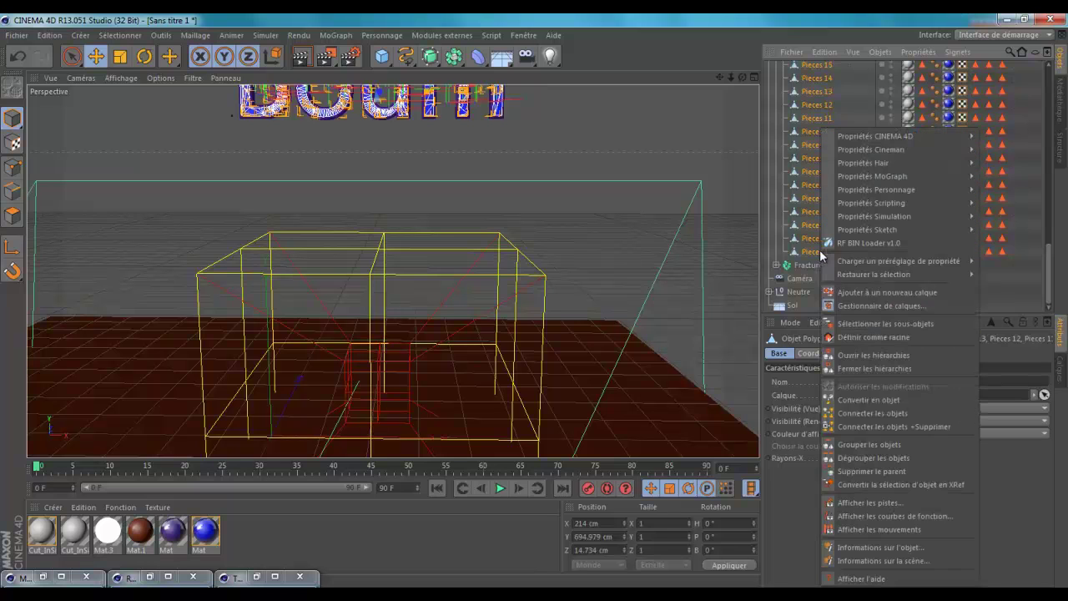
mouse_move(872, 216)
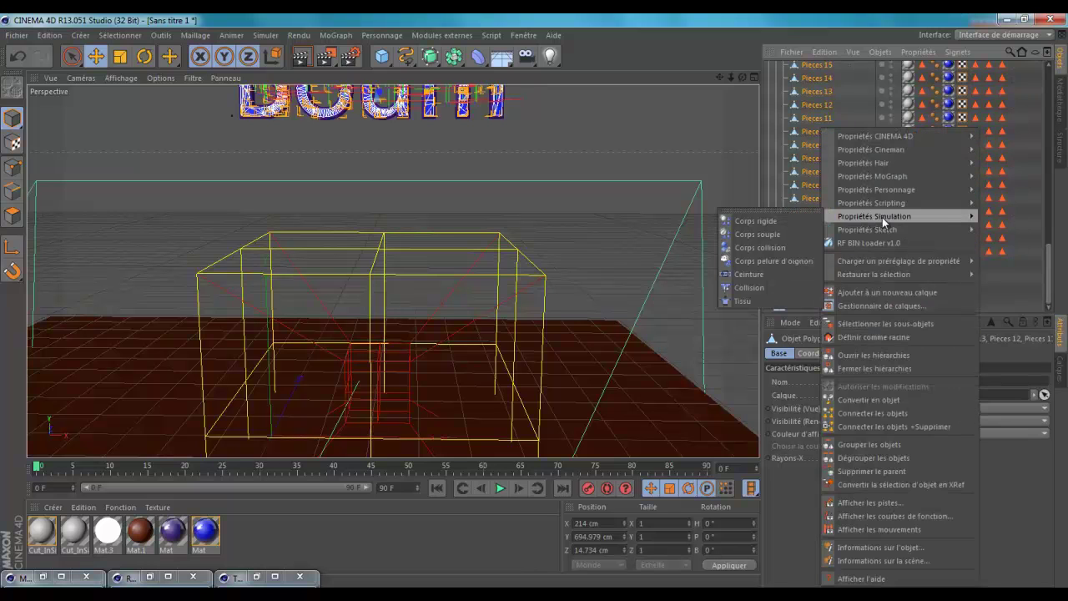
click(770, 221)
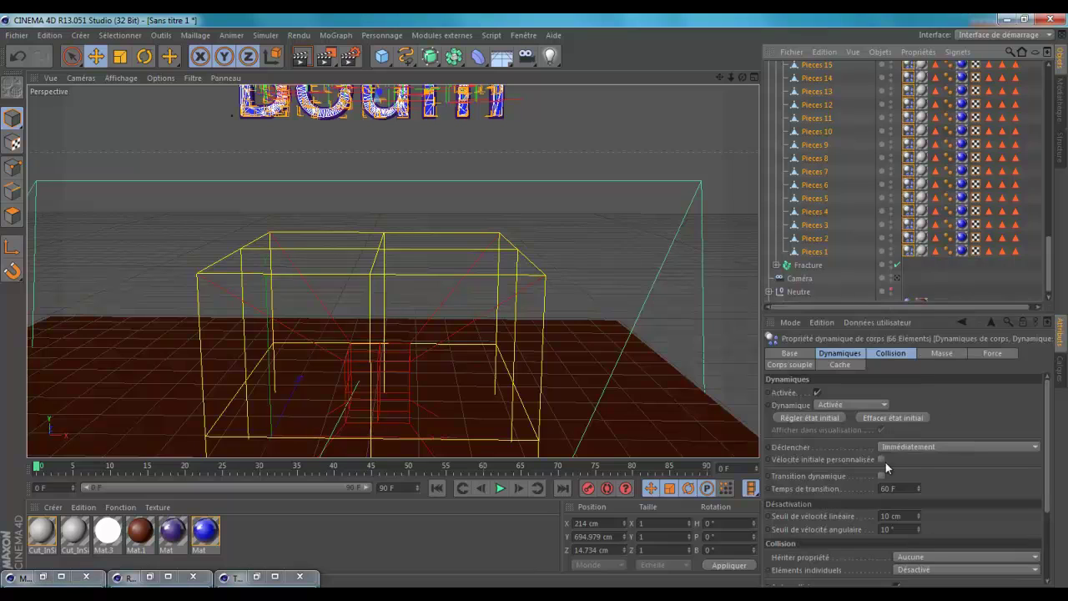
Set the Fracture.1 pieces' dynamics trigger to "Au pic de vélocité" and collapse the Fracture.1 hierarchy.
click(928, 443)
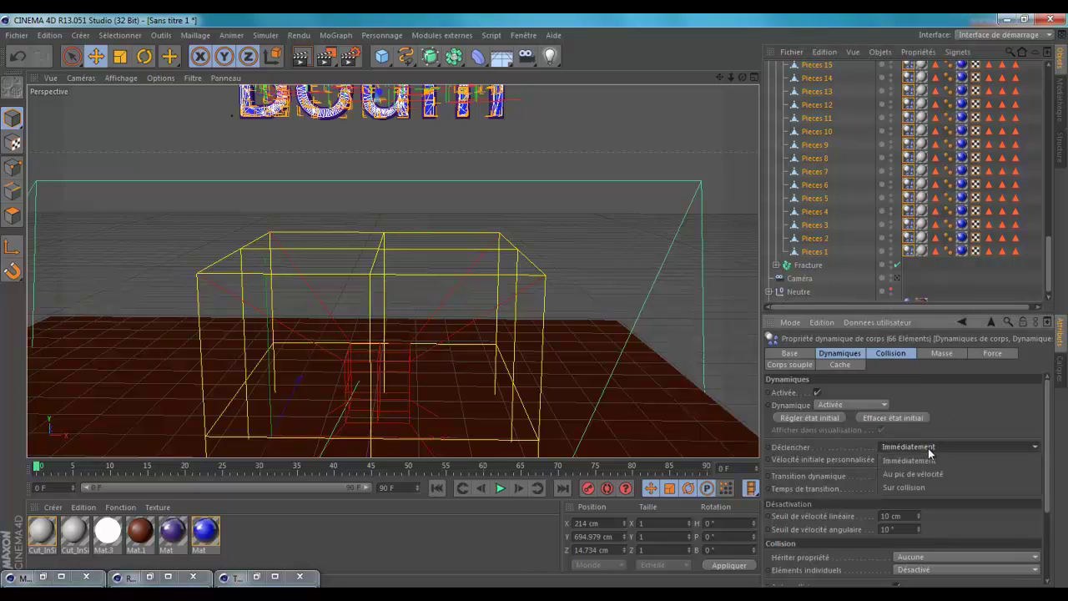
click(931, 473)
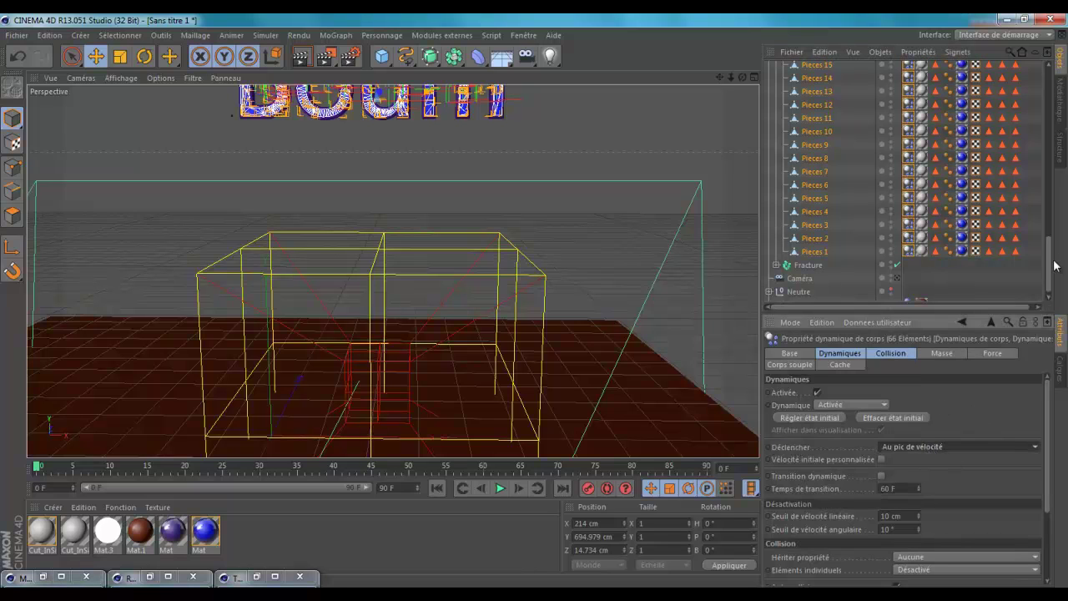
scroll(835, 167, up, 3)
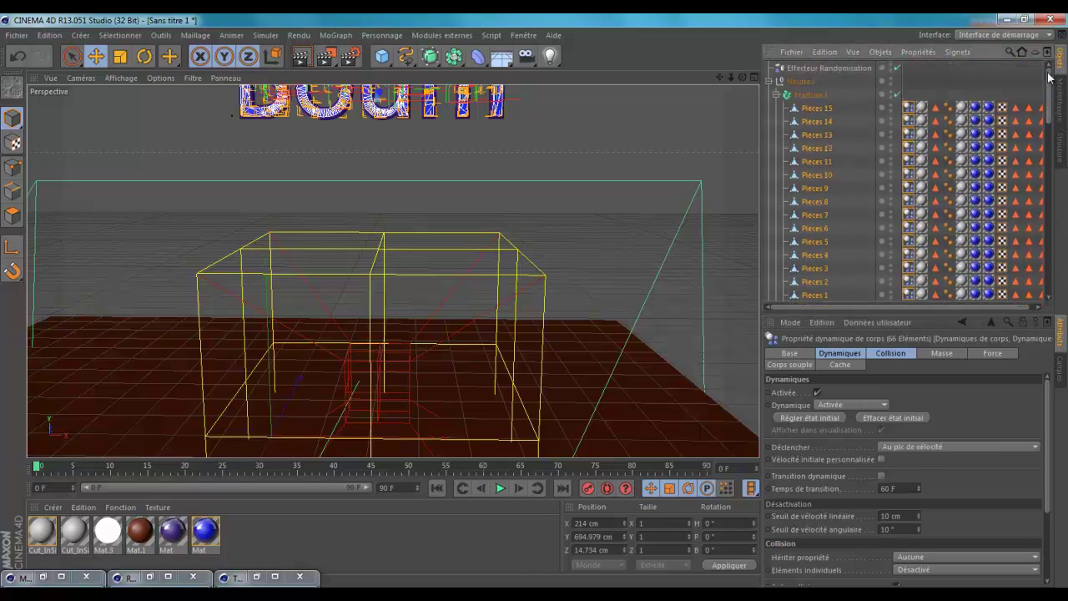
click(779, 95)
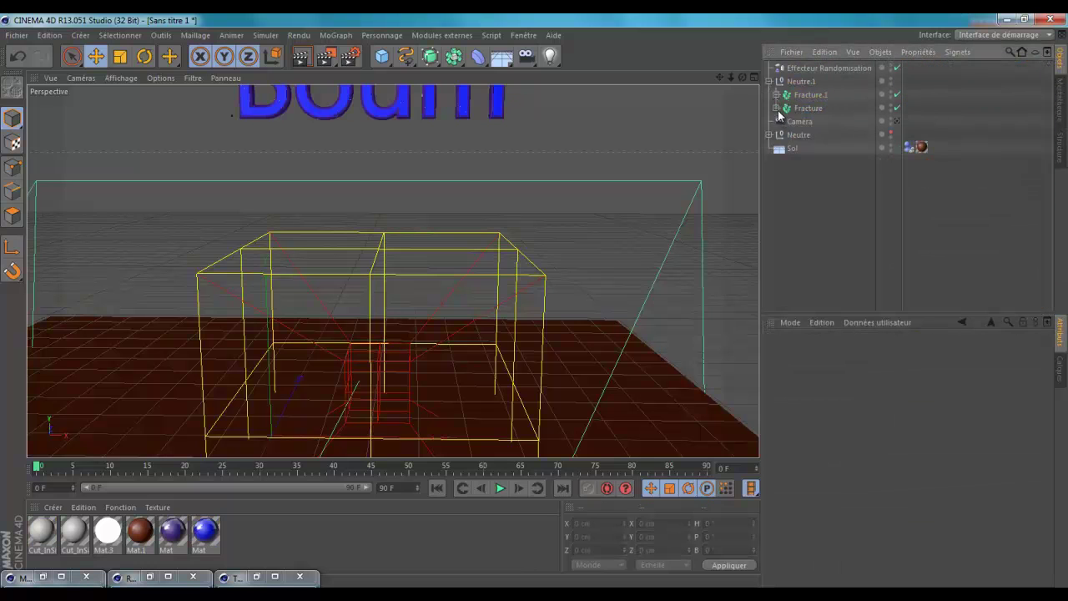
Select every piece inside Fracture and assign them all a rigid body (Corps rigide) simulation tag.
click(776, 108)
click(811, 121)
scroll(876, 179, down, 5)
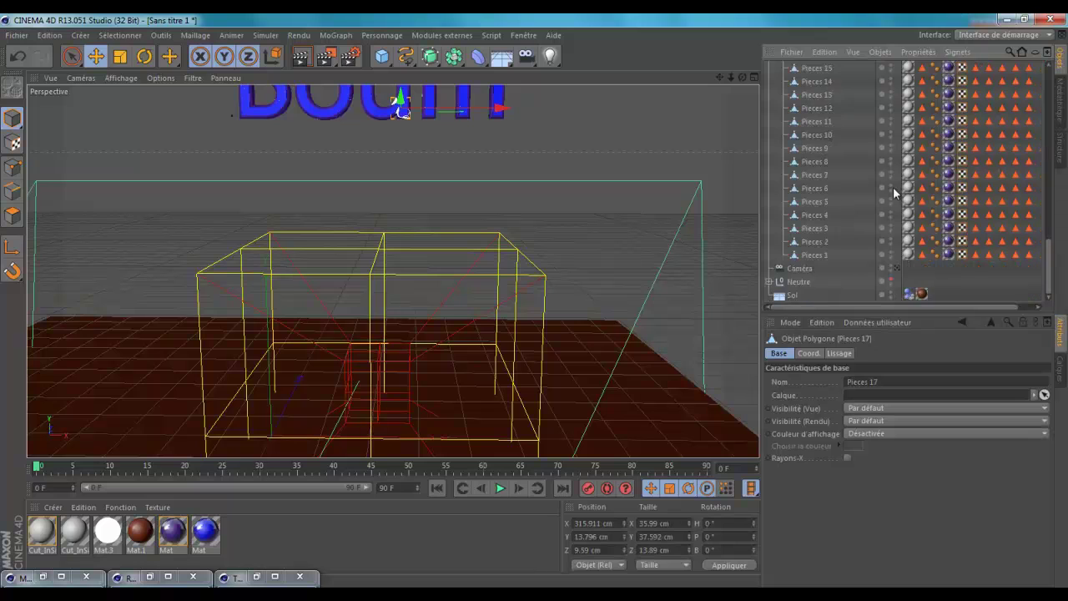
shift+click(814, 253)
right_click(815, 253)
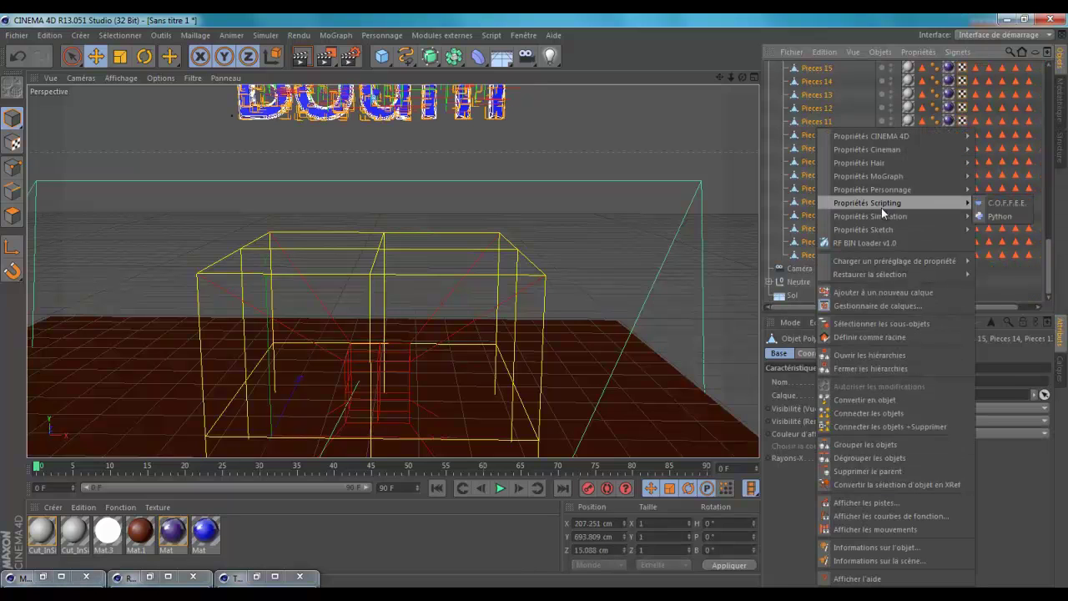
mouse_move(881, 216)
click(765, 221)
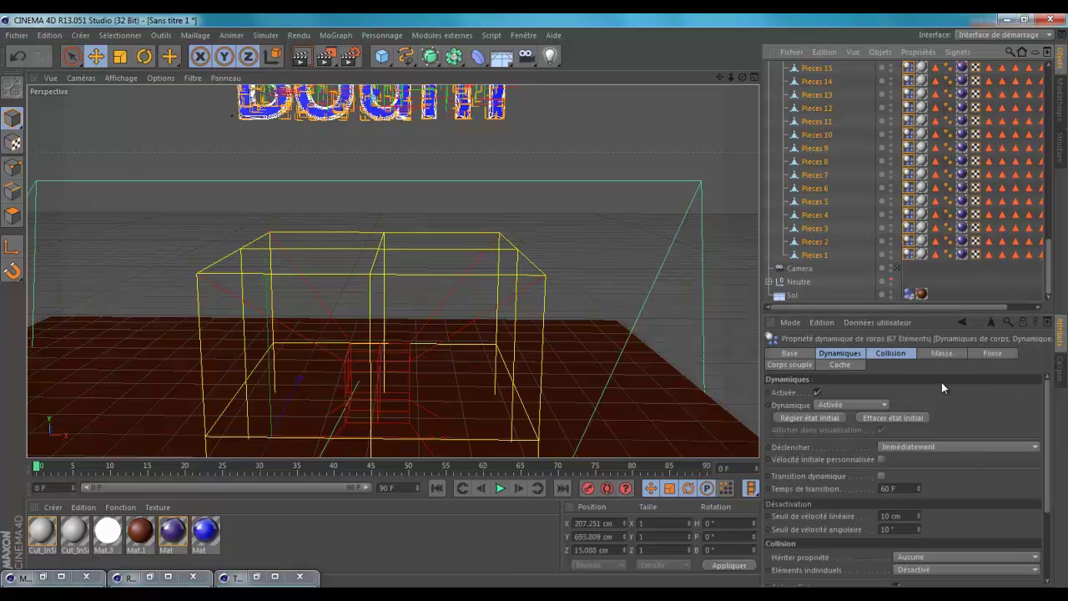
Set the Fracture pieces' dynamics trigger to "Au pic de vélocité" and collapse the Fracture and Neutre.1 hierarchies.
click(956, 447)
click(950, 473)
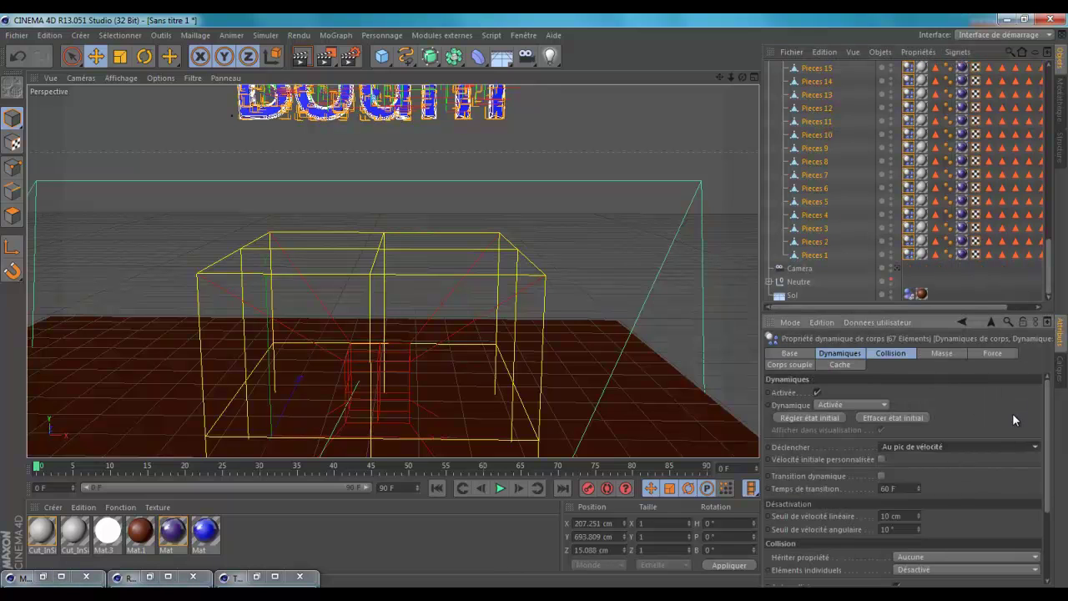
scroll(856, 239, up, 5)
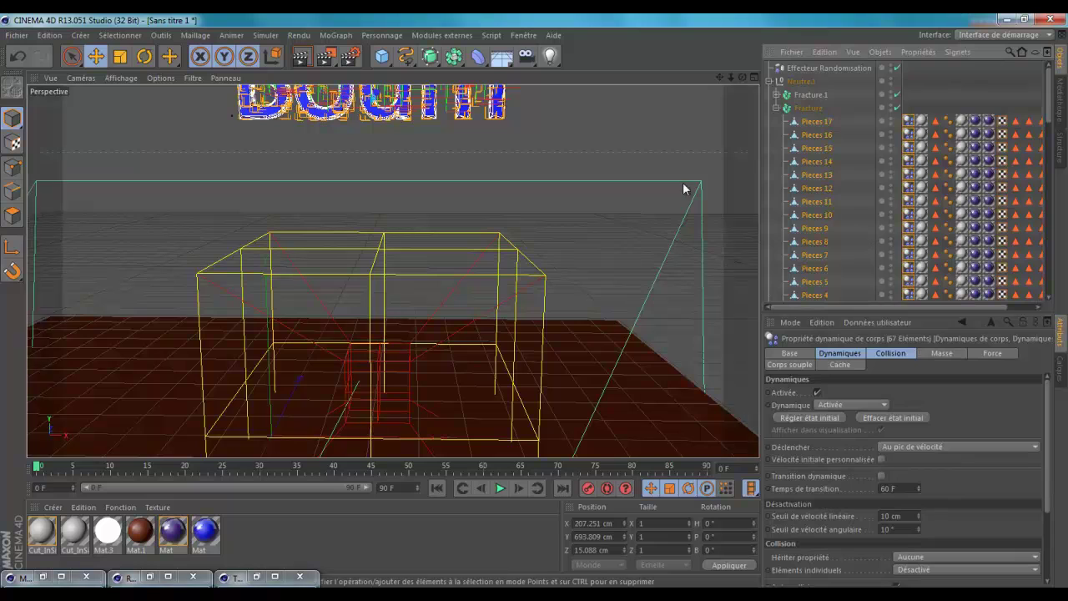
click(776, 108)
click(769, 82)
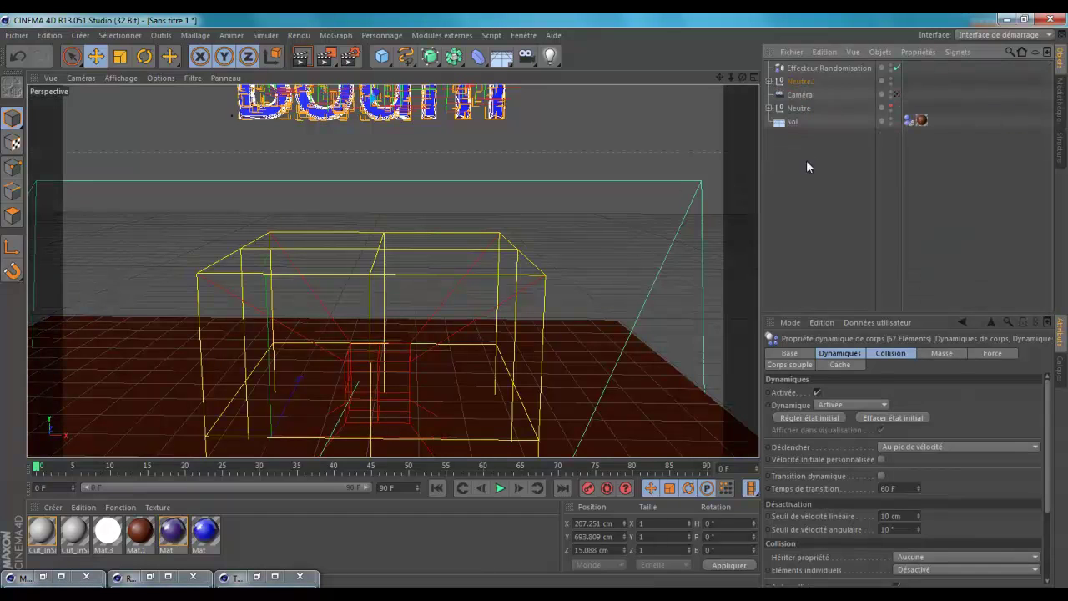
Clear the selection, play the simulation to check how the pieces scatter on the floor, and return to frame 0.
click(806, 214)
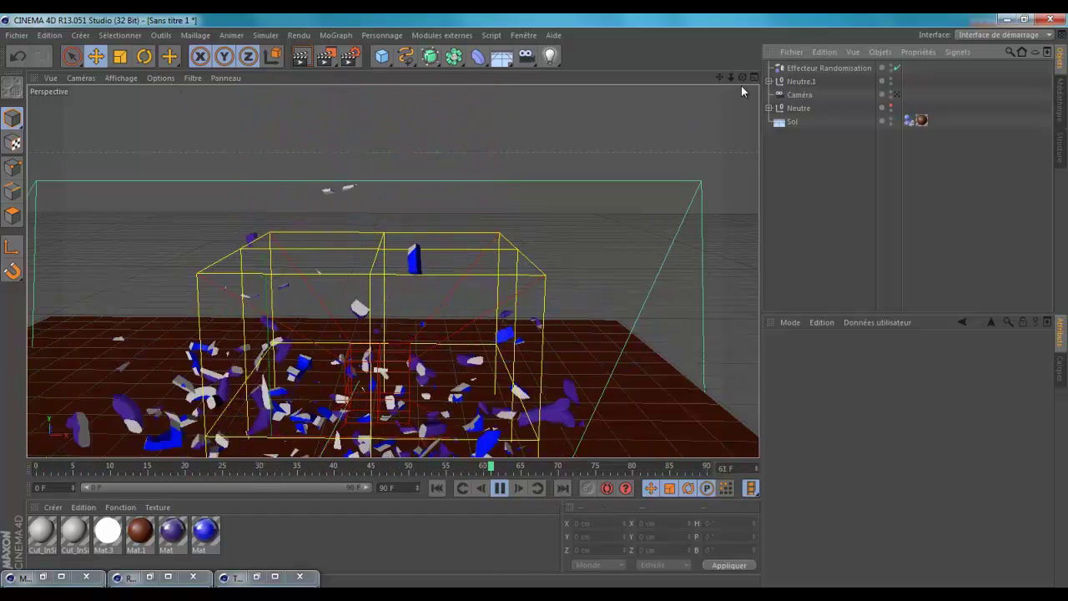
drag(742, 78, 534, 301)
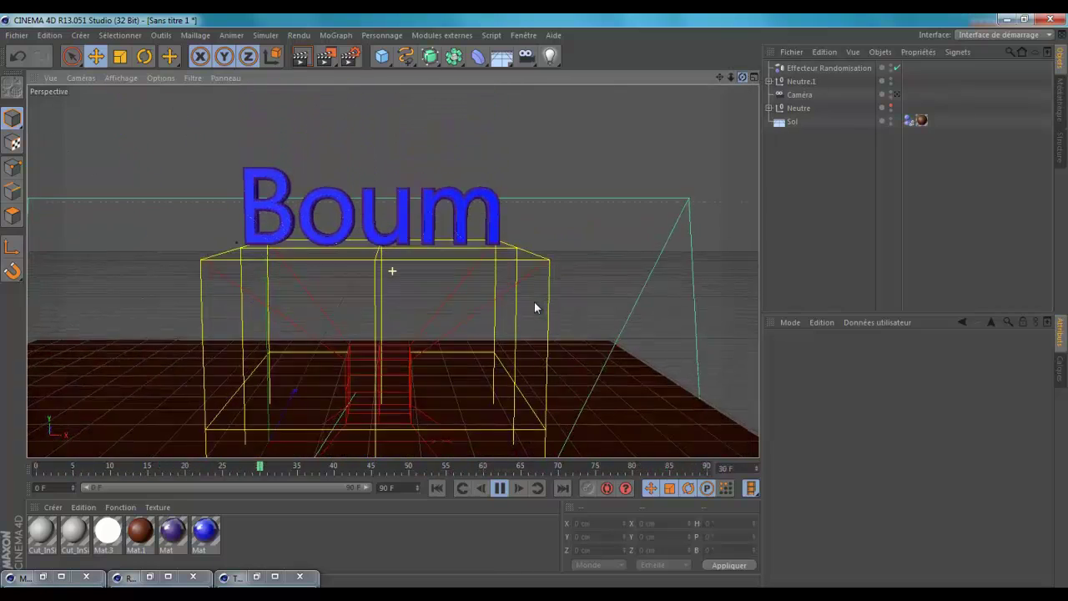
click(500, 490)
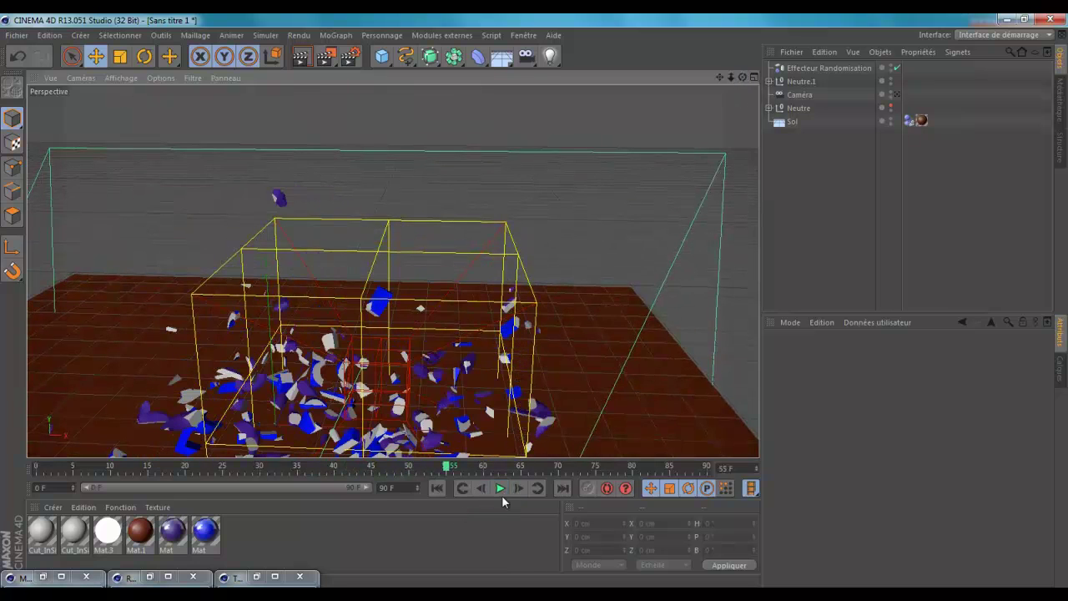
click(434, 488)
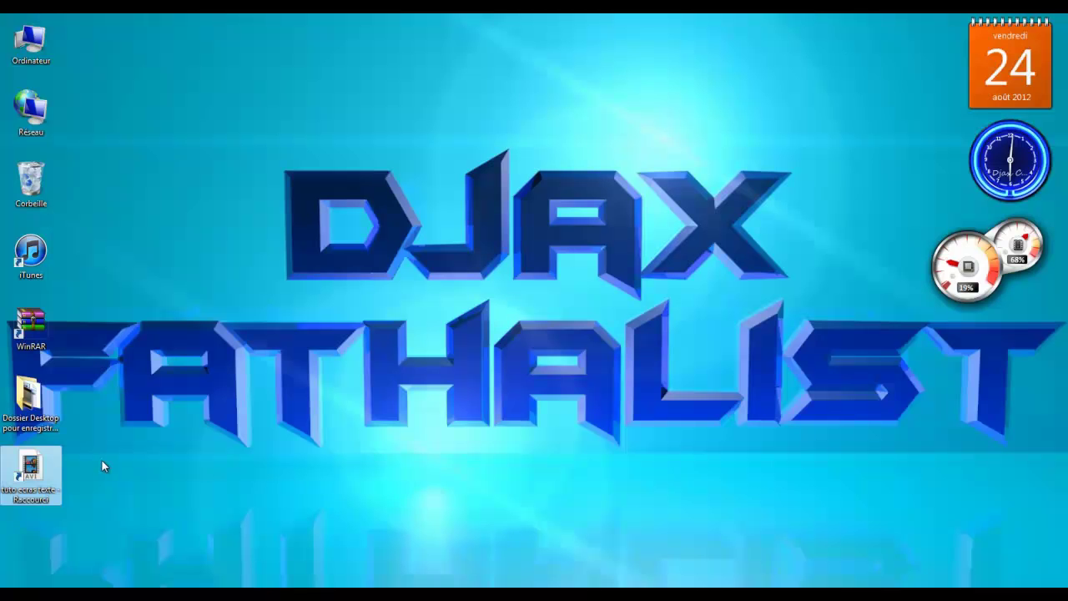
Switch to the desktop, watch the finished "tuto ecras texte" video as a reference, and minimize the player.
double_click(25, 473)
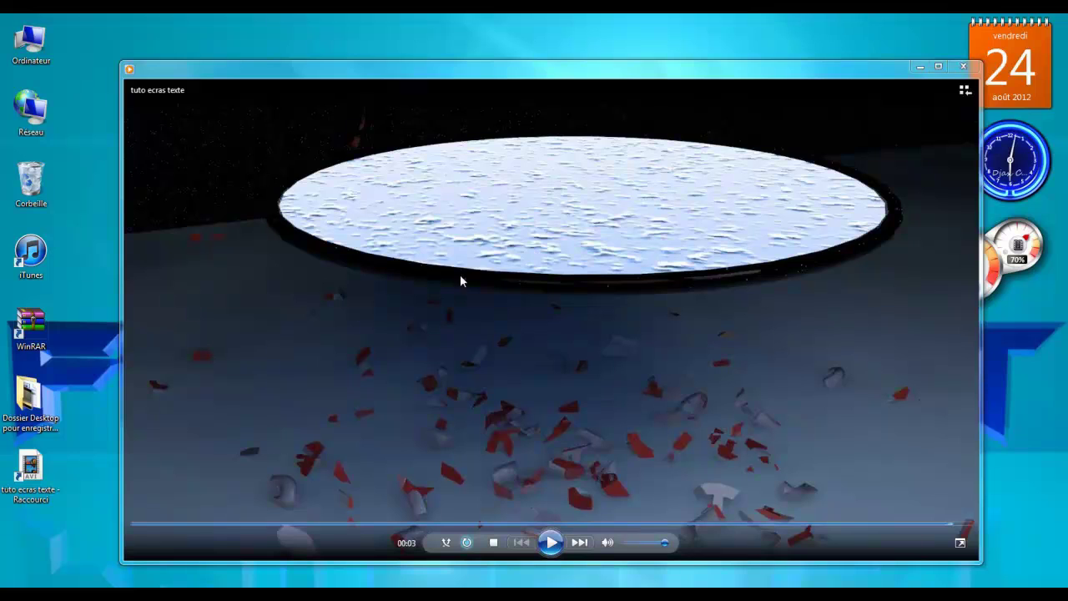
click(919, 67)
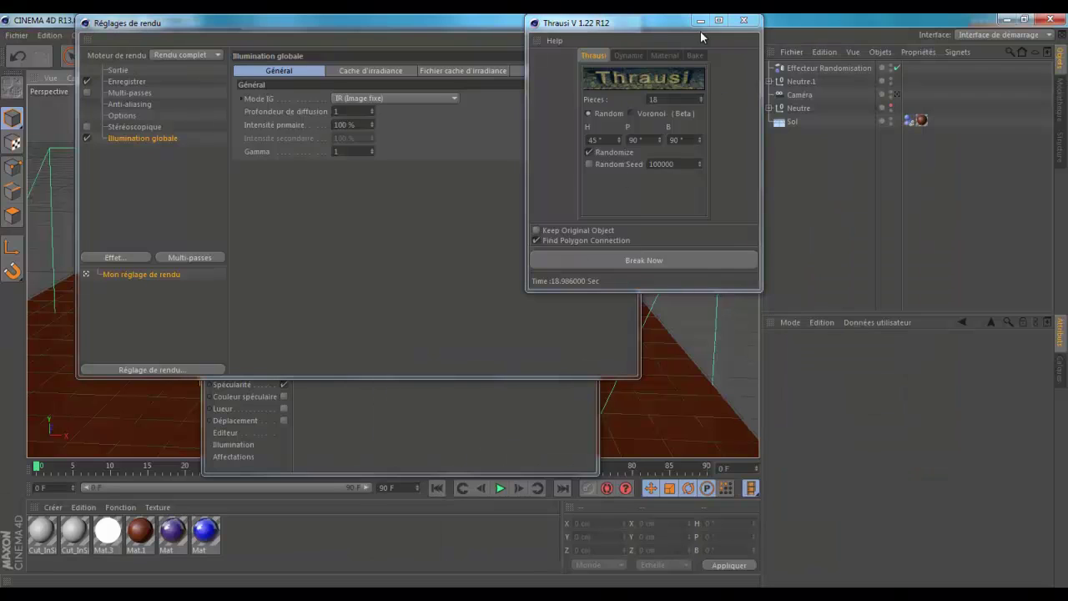
Close the leftover Thrausi, render settings and material editor windows.
click(744, 20)
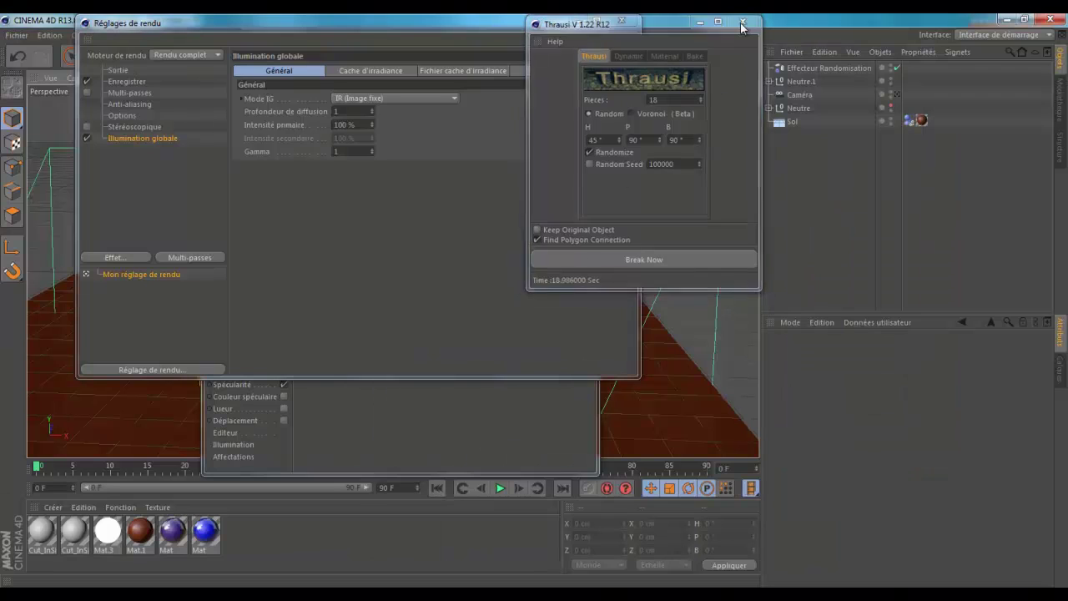
click(622, 21)
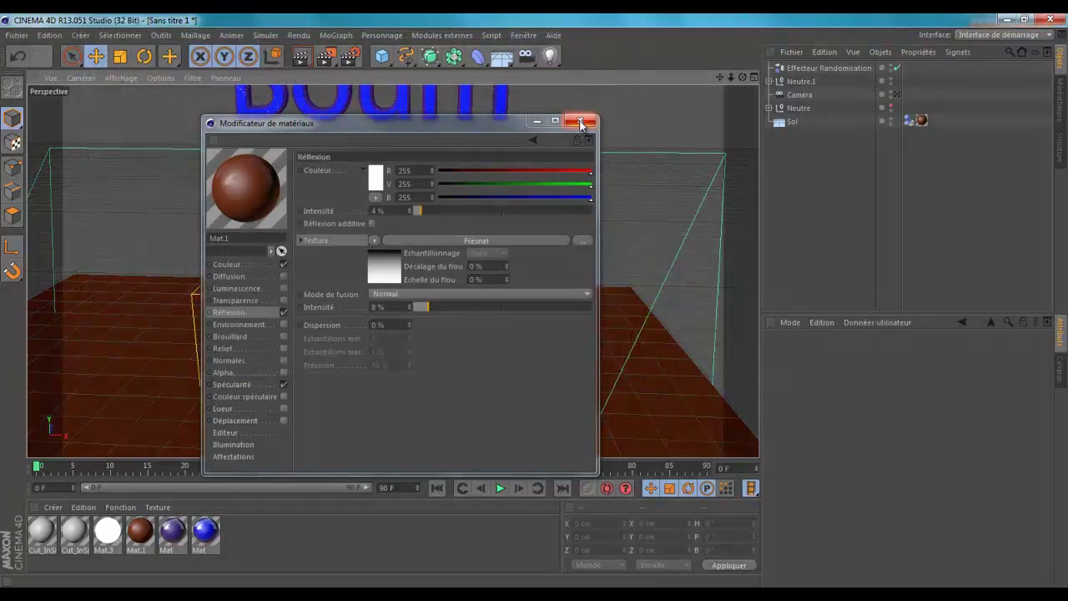
click(590, 119)
Add a torus, raise it to about 379 cm, and reshape it with ring radius about 522 cm and pipe radius about 15 cm.
drag(381, 56, 467, 103)
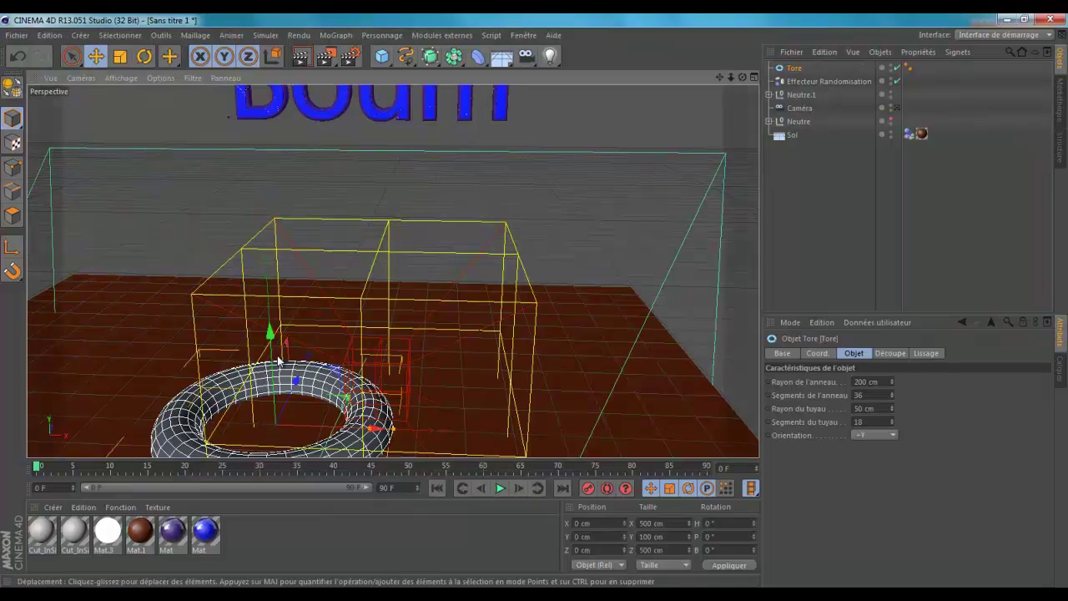
drag(271, 331, 321, 147)
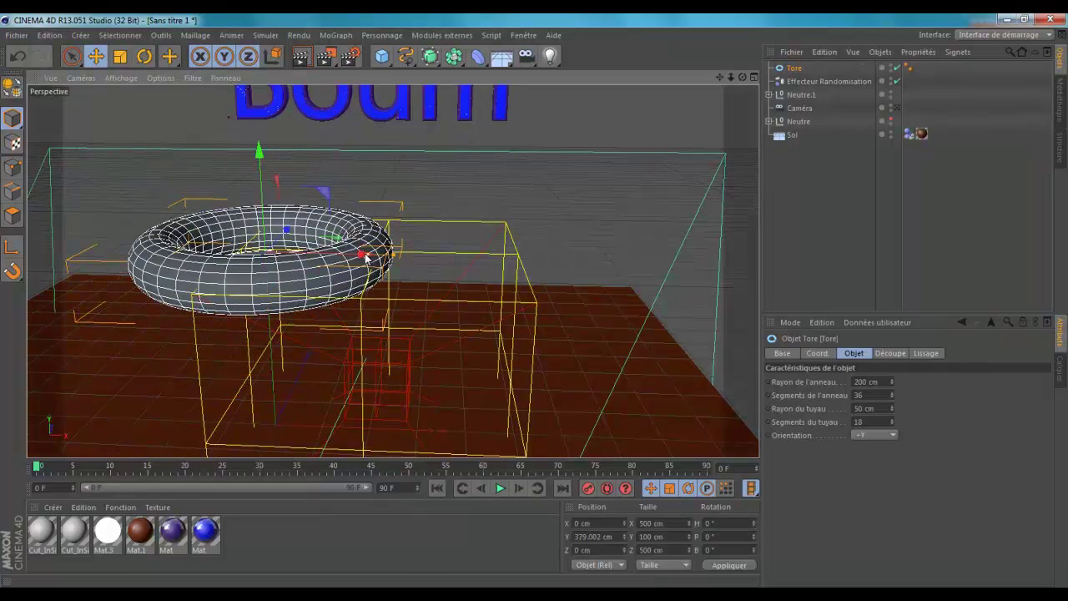
drag(372, 260, 539, 258)
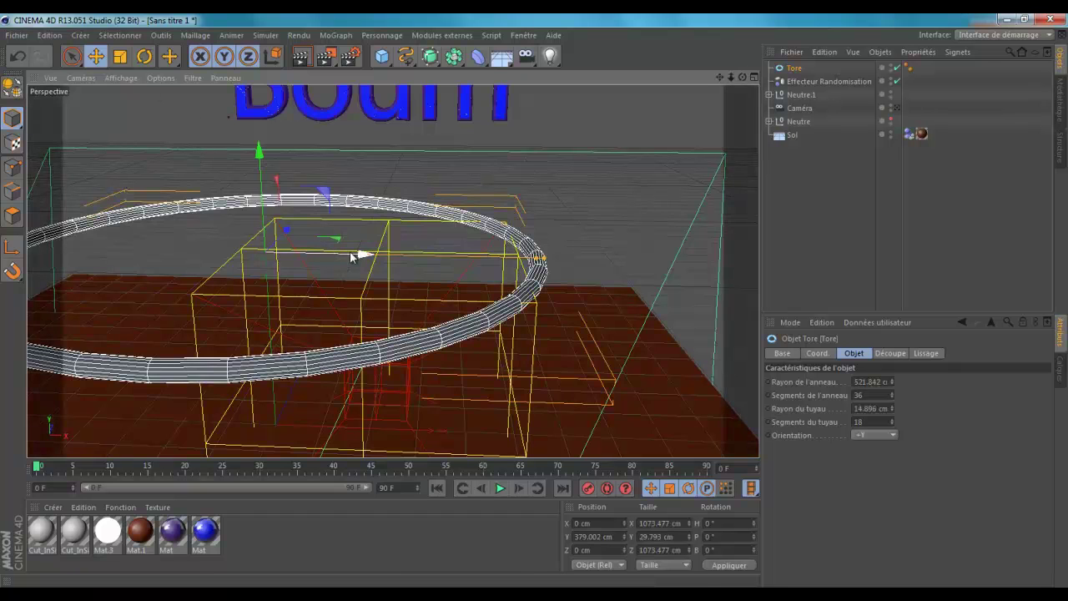
Center the torus ring under the text at about X 209 cm and Z 81 cm.
drag(352, 253, 459, 254)
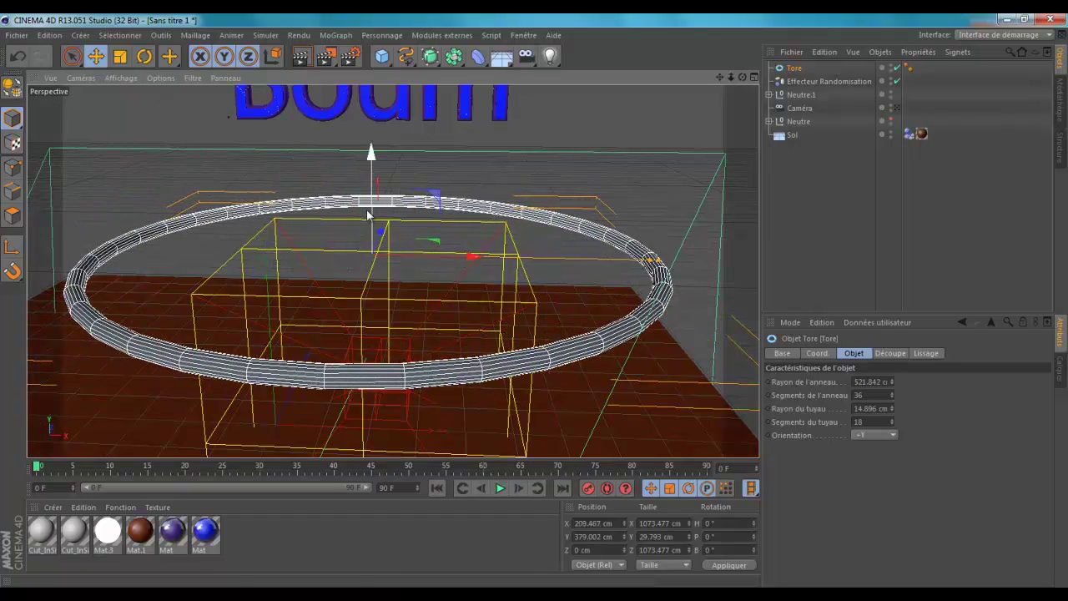
drag(381, 231, 671, 155)
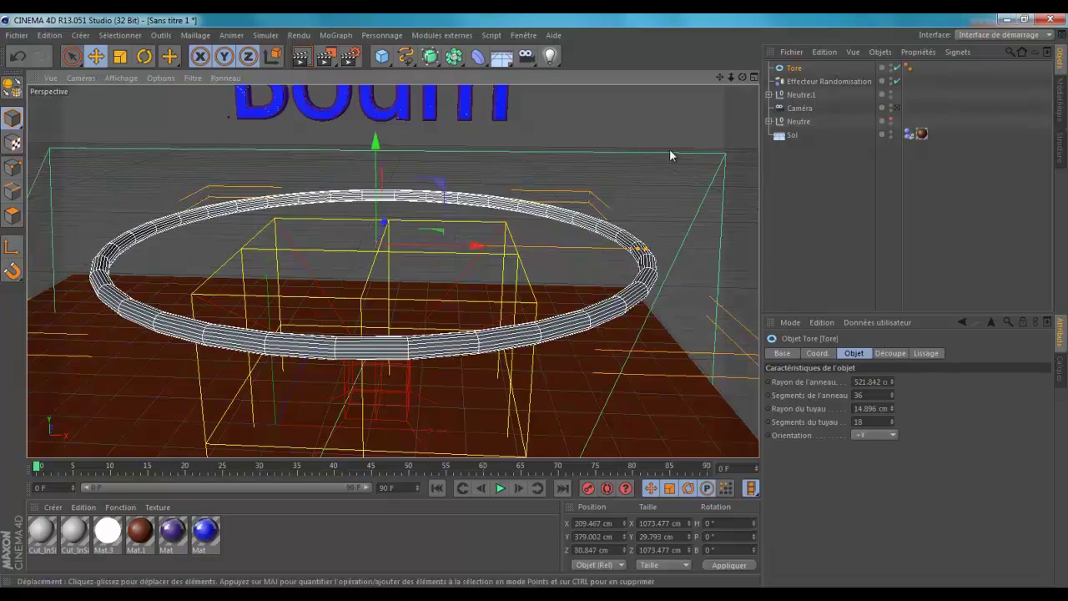
drag(742, 77, 535, 307)
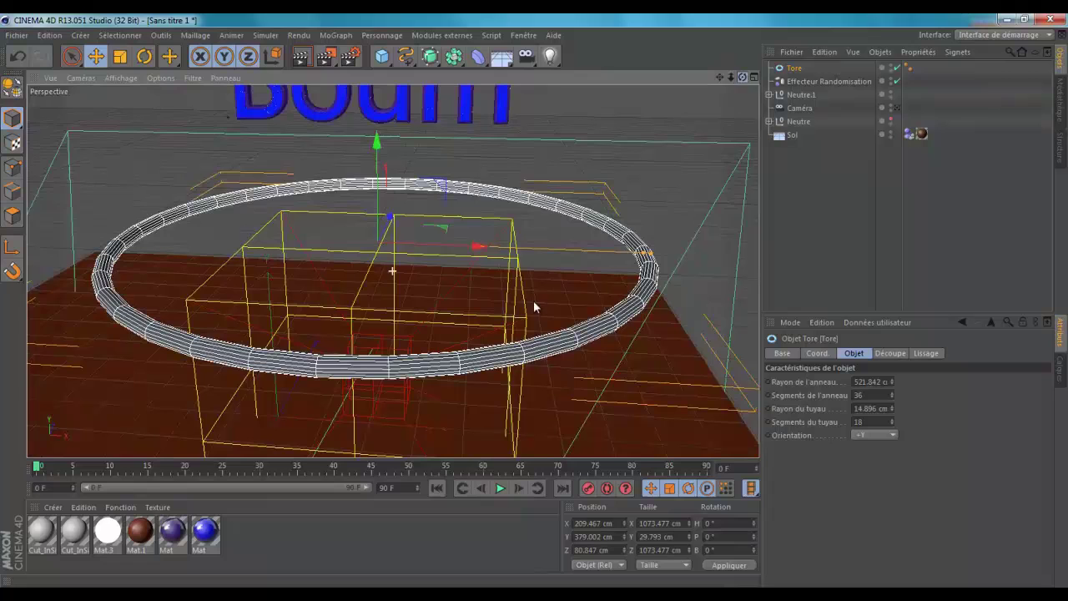
Delete the two leftover Cut_InSide materials.
double_click(75, 531)
click(575, 101)
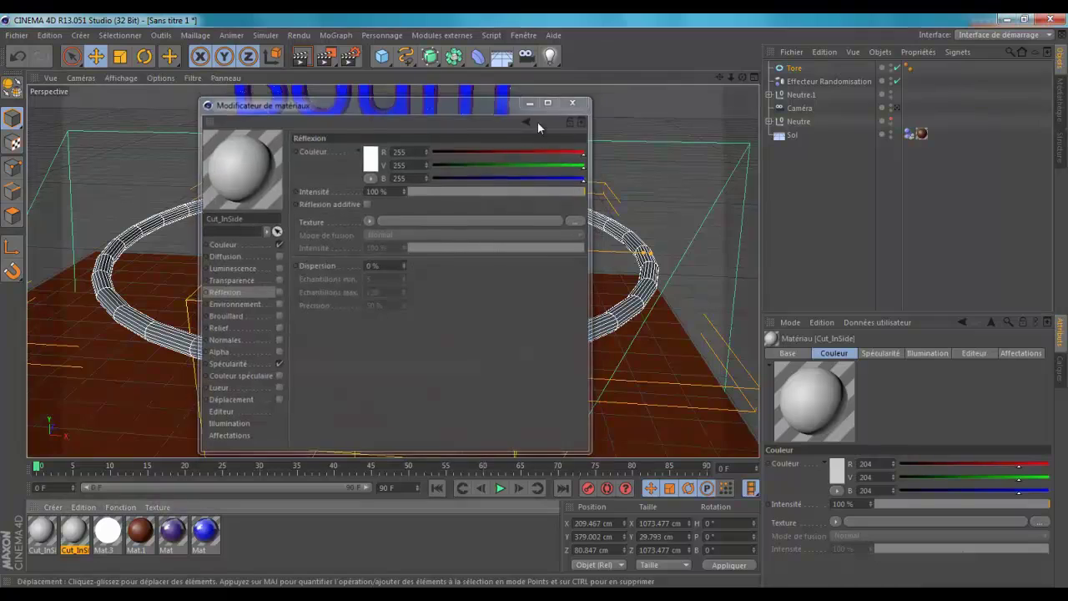
shift+click(34, 542)
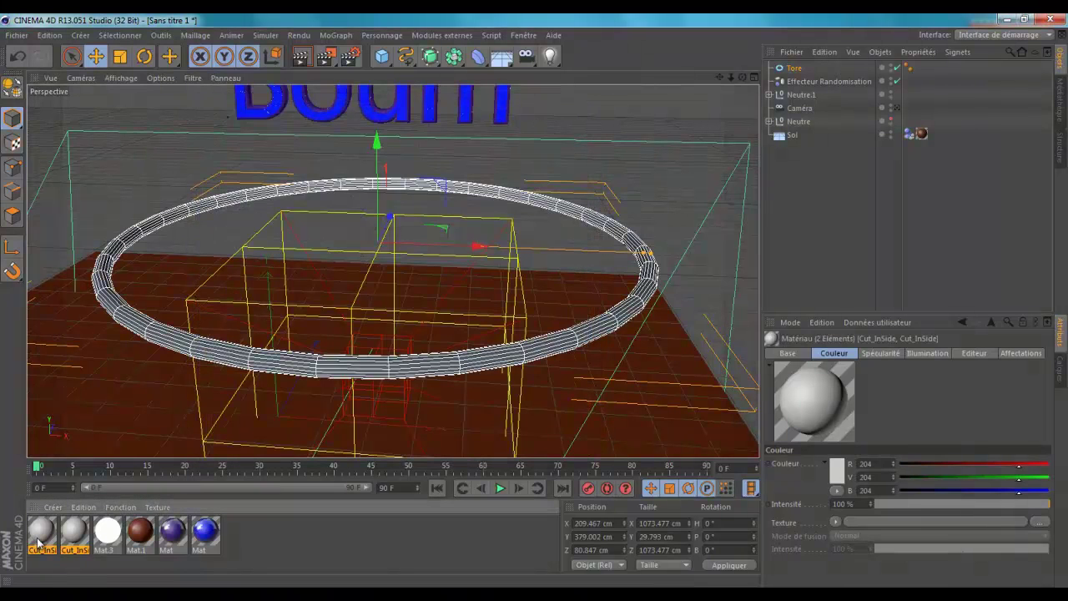
key(Delete)
Create a new material and set its colour to green, R 93, V 197, B 52.
click(52, 507)
mouse_move(72, 410)
click(88, 392)
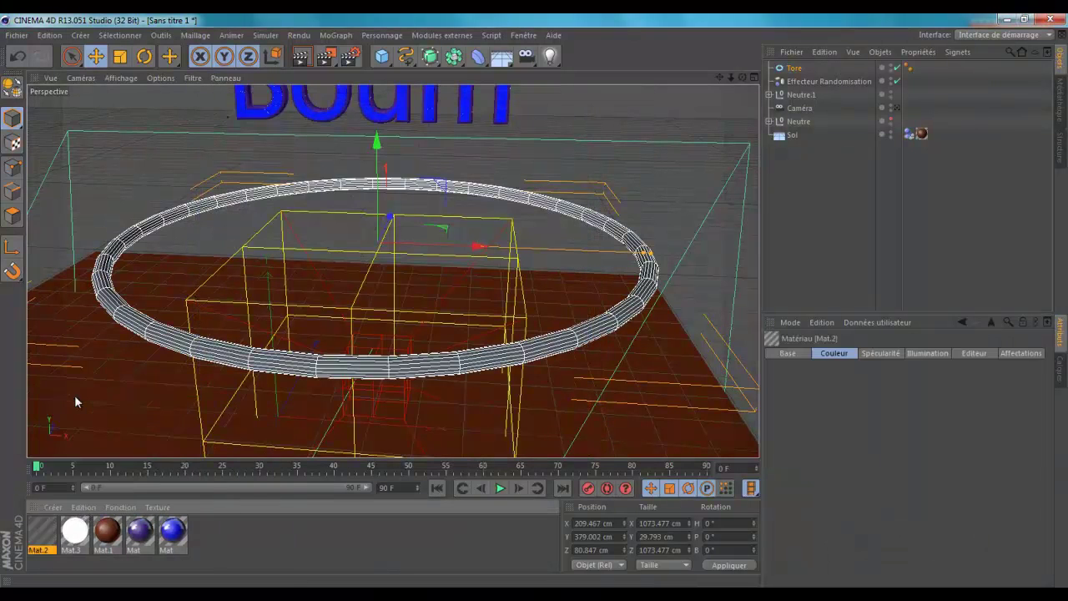
double_click(42, 531)
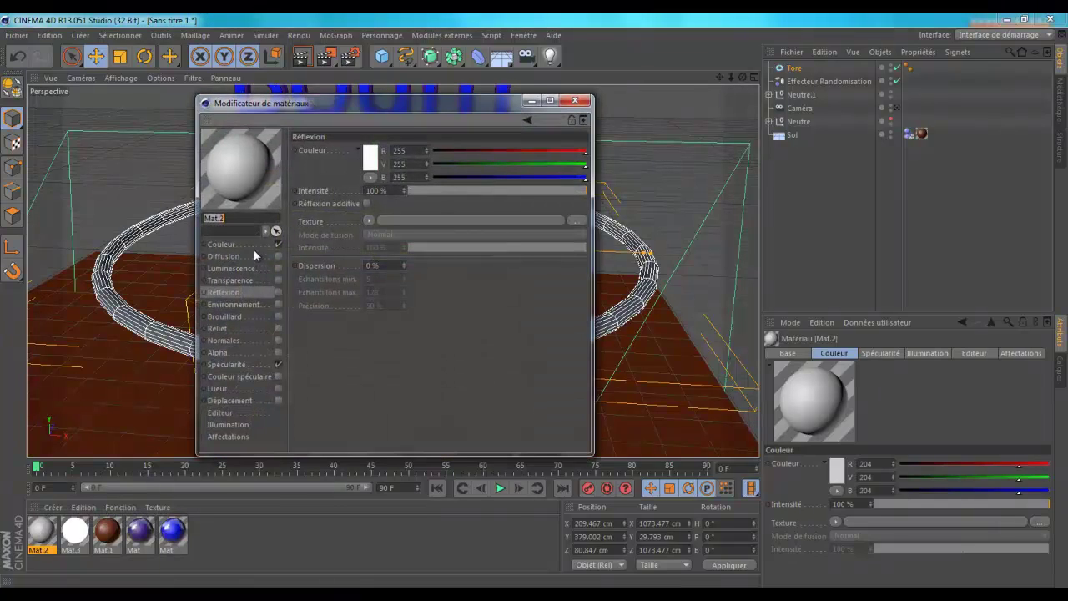
click(247, 243)
click(370, 159)
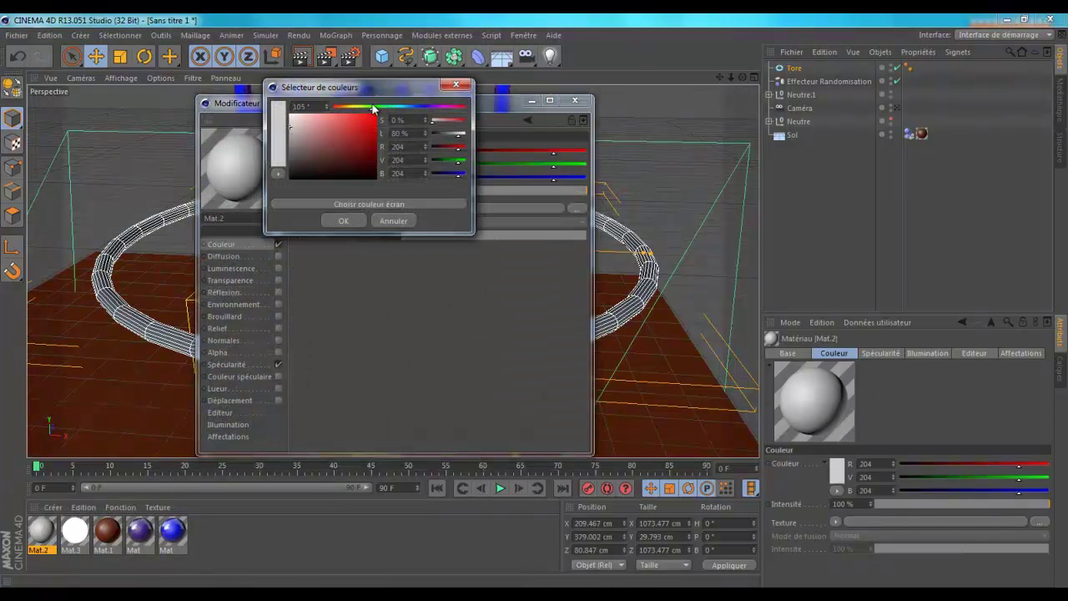
drag(374, 109, 370, 107)
click(324, 142)
click(345, 148)
click(343, 221)
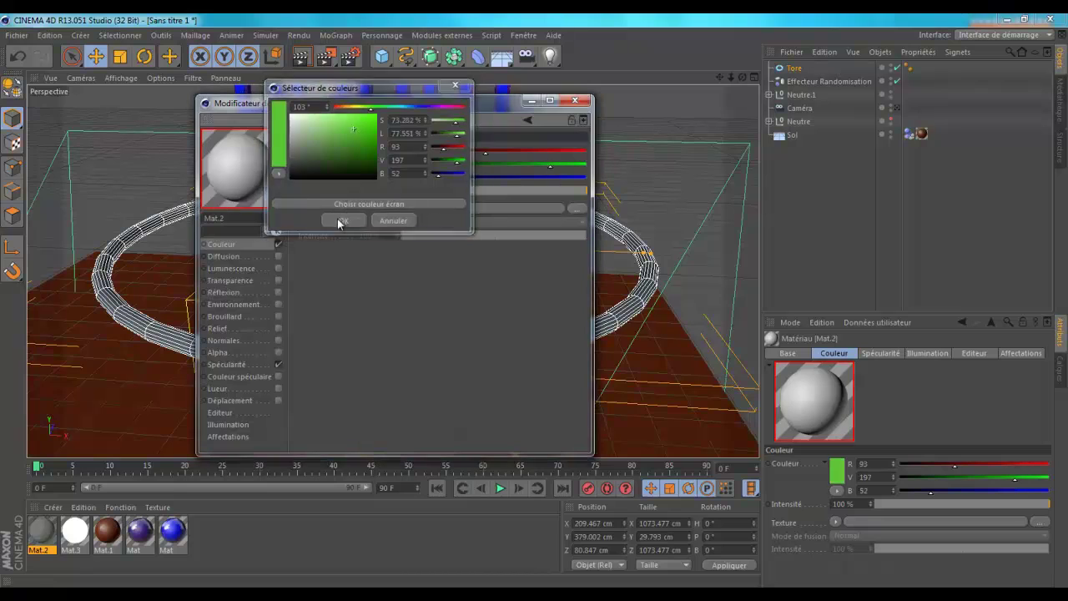
Enable reflection with a Fresnel texture on the green material and apply it to the torus ring.
click(279, 293)
click(368, 220)
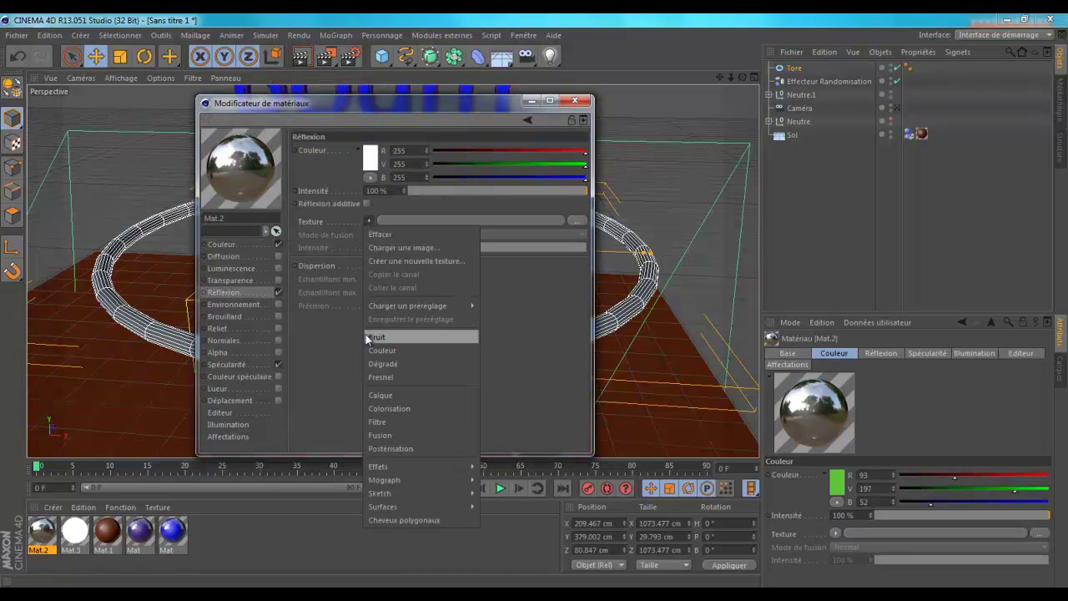
click(382, 375)
click(531, 101)
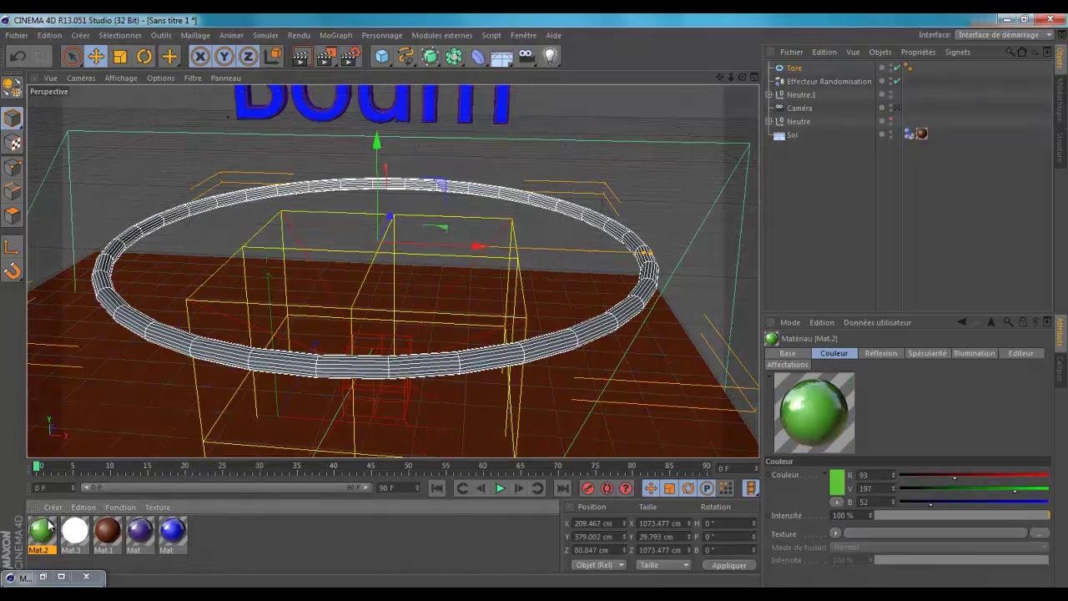
drag(184, 348, 212, 342)
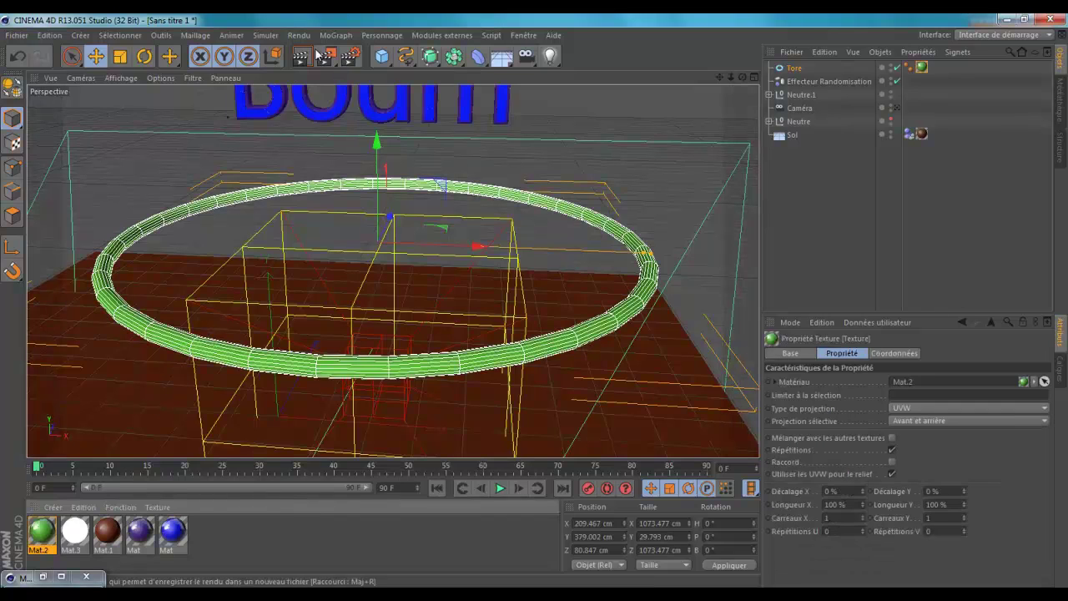
Add a disc and place it inside the ring at about X 204 cm, Y 346 cm, Z 94 cm.
drag(386, 60, 451, 100)
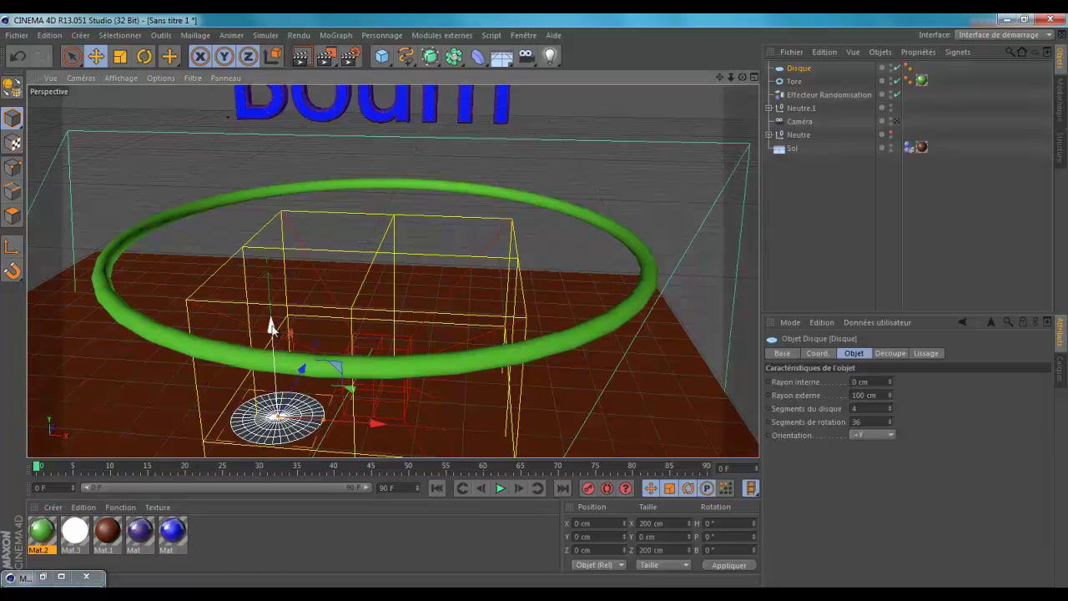
drag(270, 324, 279, 171)
click(381, 56)
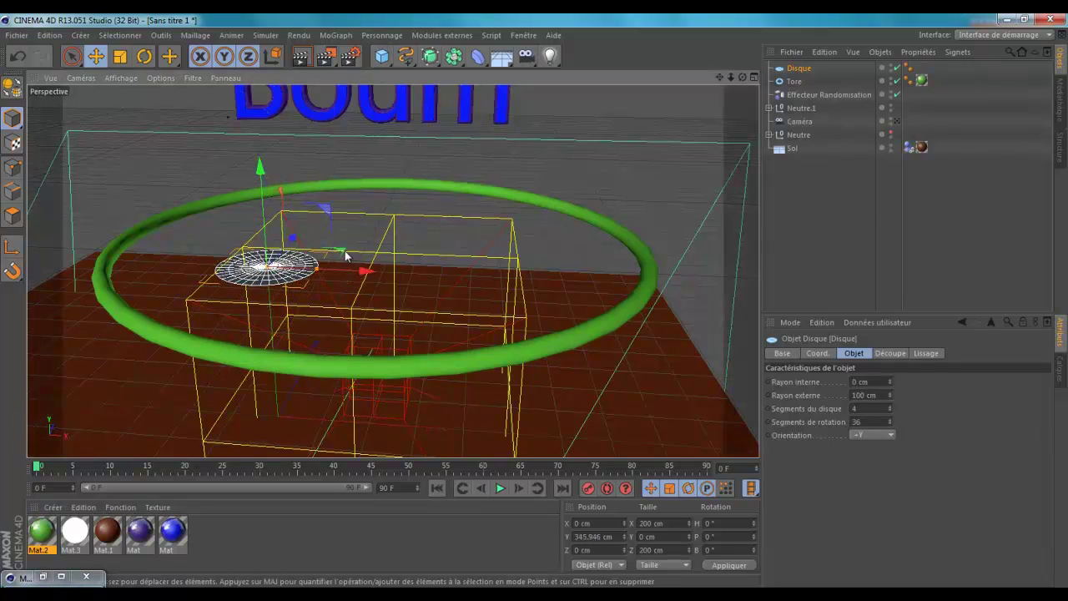
drag(366, 272, 479, 276)
drag(404, 248, 472, 259)
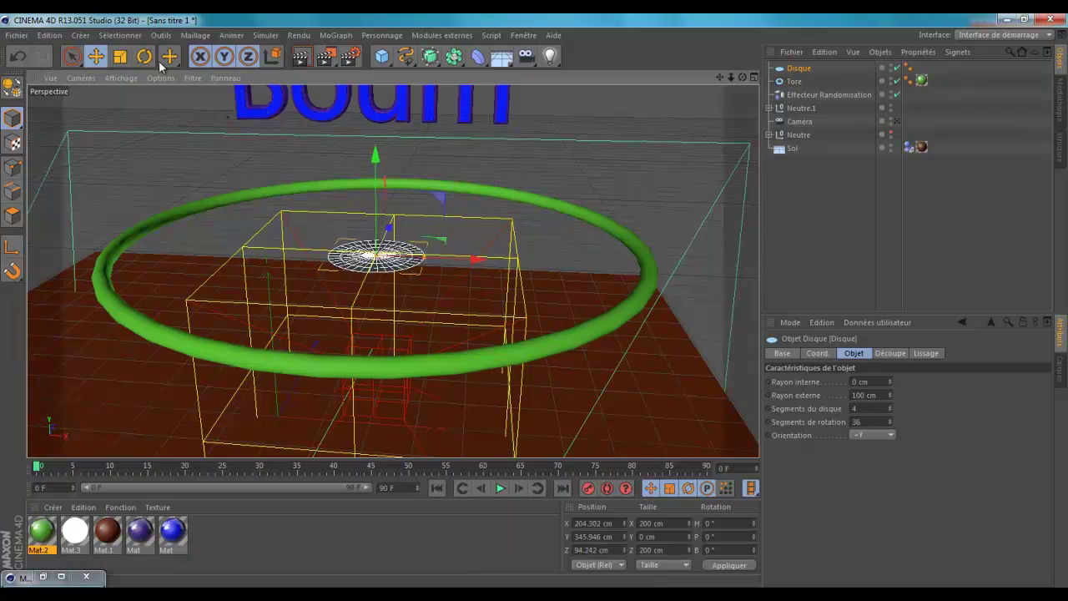
Scale the disc up to about 1121 cm across and shift it in depth to about Z 157 cm.
click(121, 56)
drag(534, 284, 549, 304)
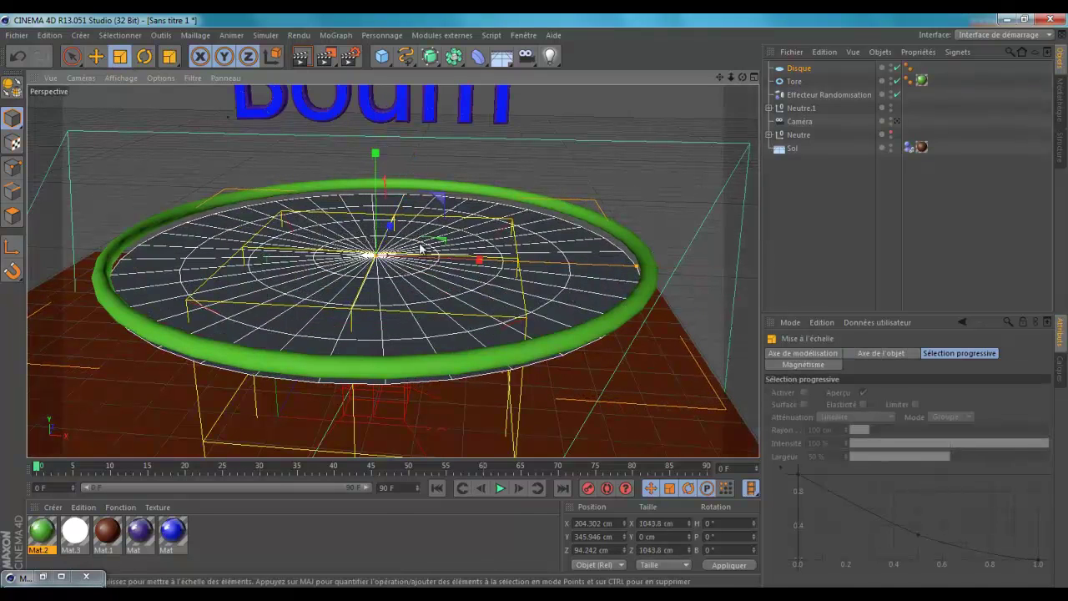
click(96, 56)
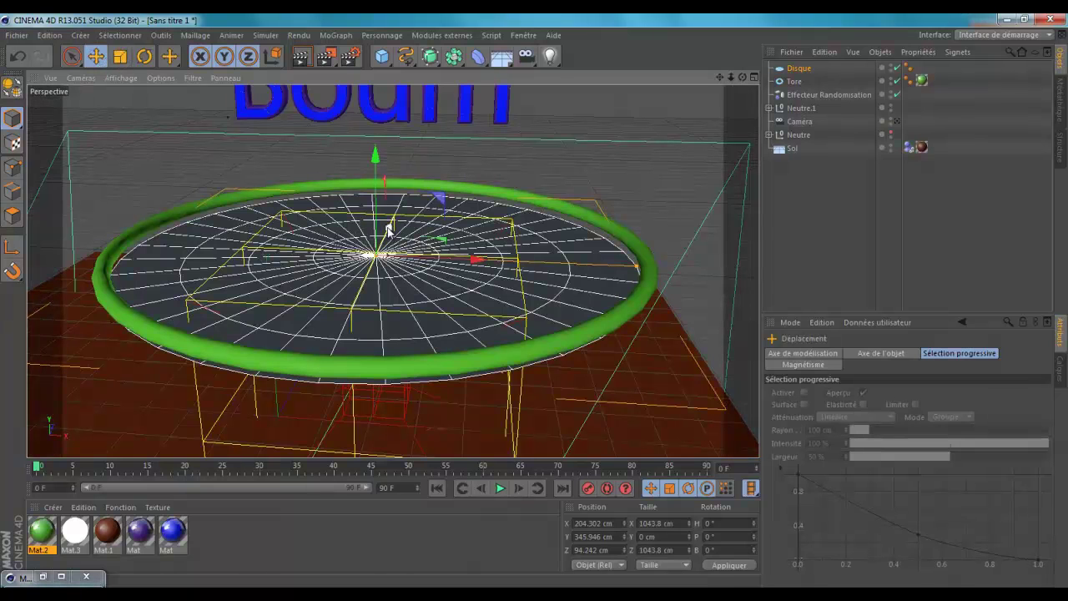
drag(391, 233, 392, 224)
click(120, 56)
drag(225, 127, 261, 124)
Align the disc with the ring at about Y 379 cm and Z 92 cm, and scale it to about 1061 cm across.
drag(742, 78, 536, 303)
click(96, 56)
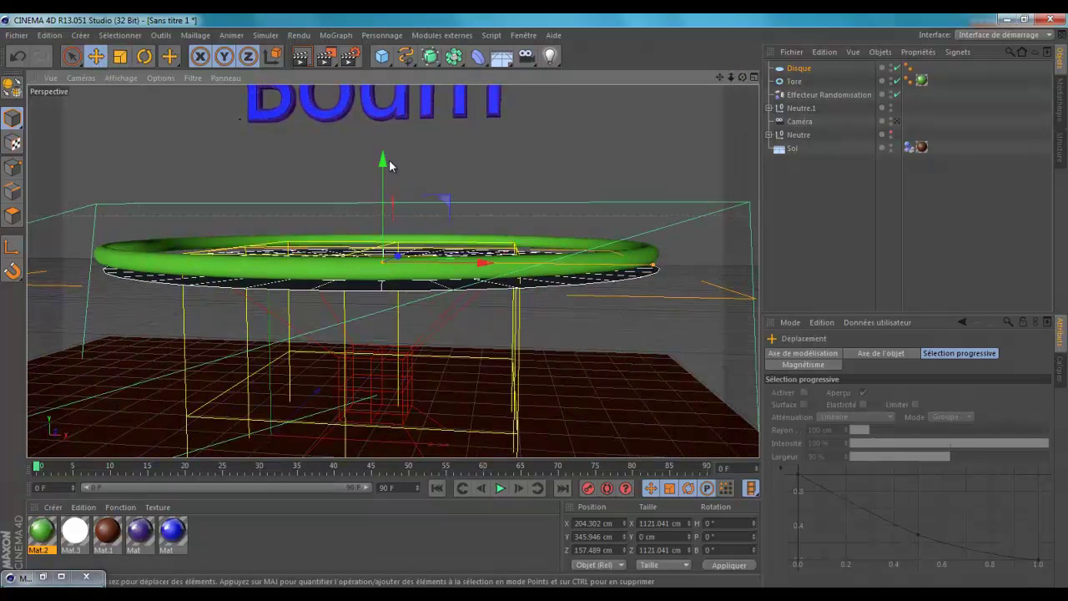
drag(389, 166, 389, 145)
drag(742, 76, 534, 306)
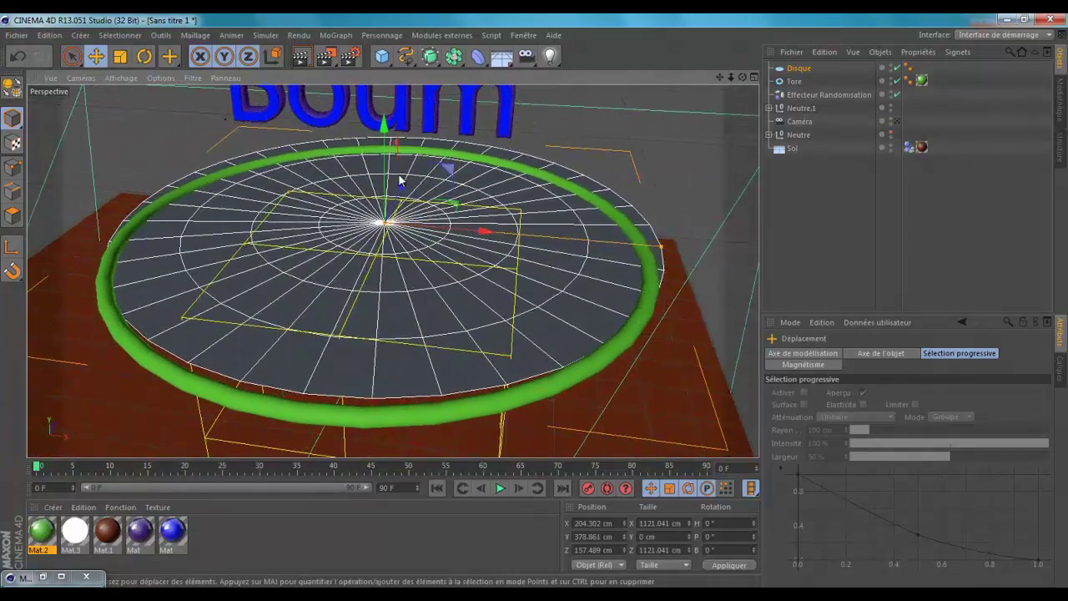
drag(400, 182, 397, 197)
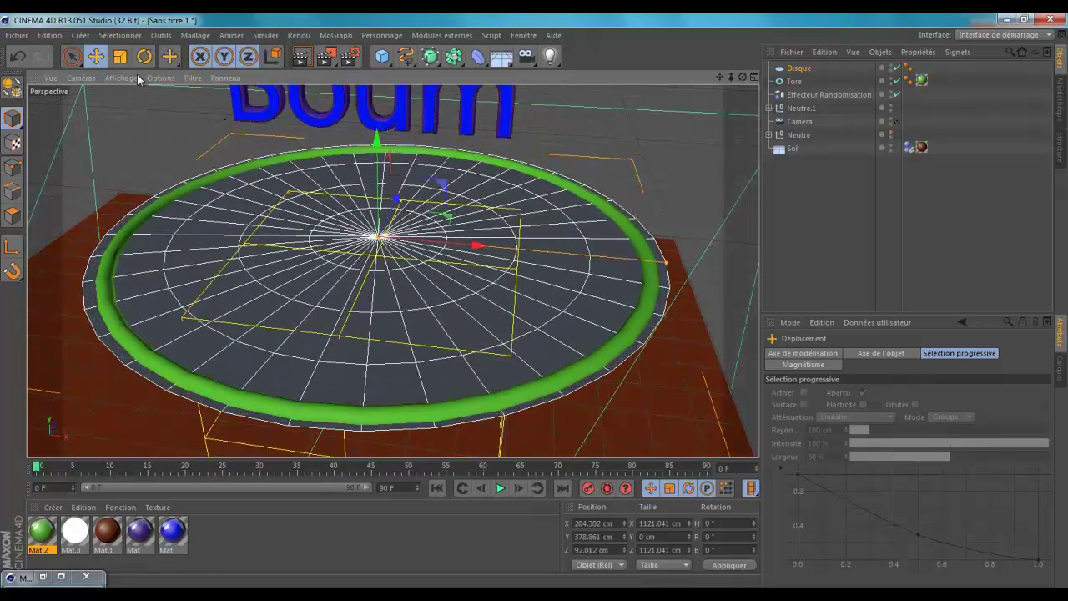
key(t)
drag(224, 129, 213, 132)
Create a new red material, R 205, V 43, B 43, and enable its reflection with a Fresnel texture.
click(53, 506)
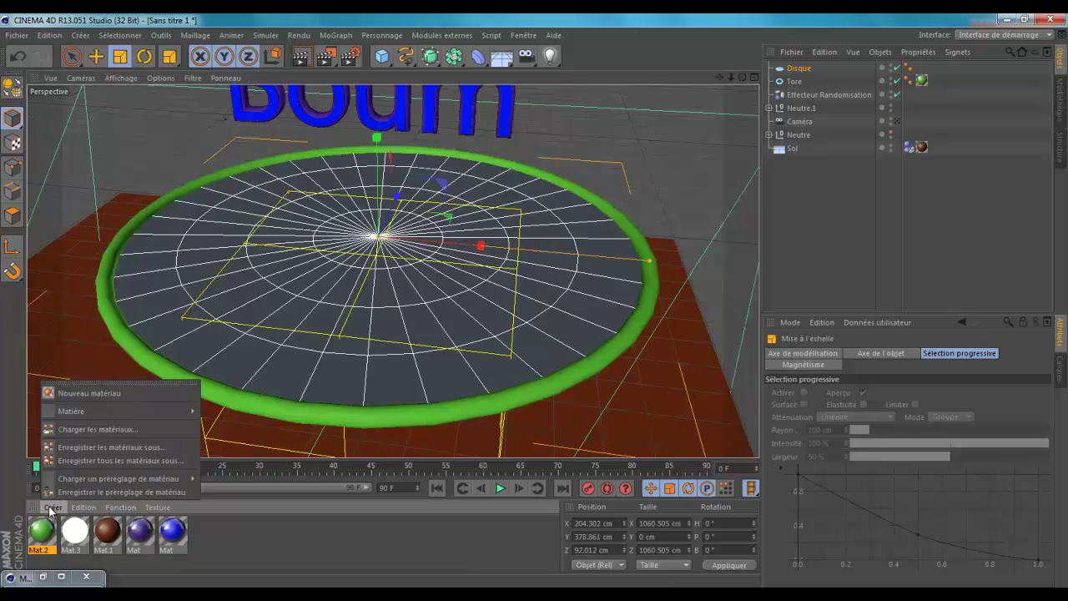
click(90, 392)
double_click(42, 531)
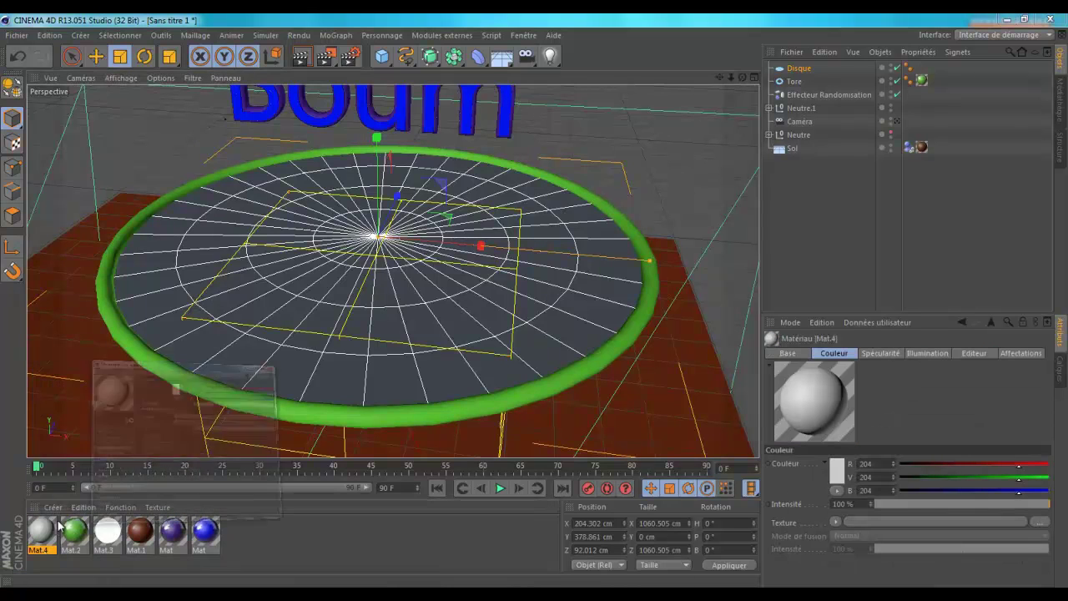
click(250, 245)
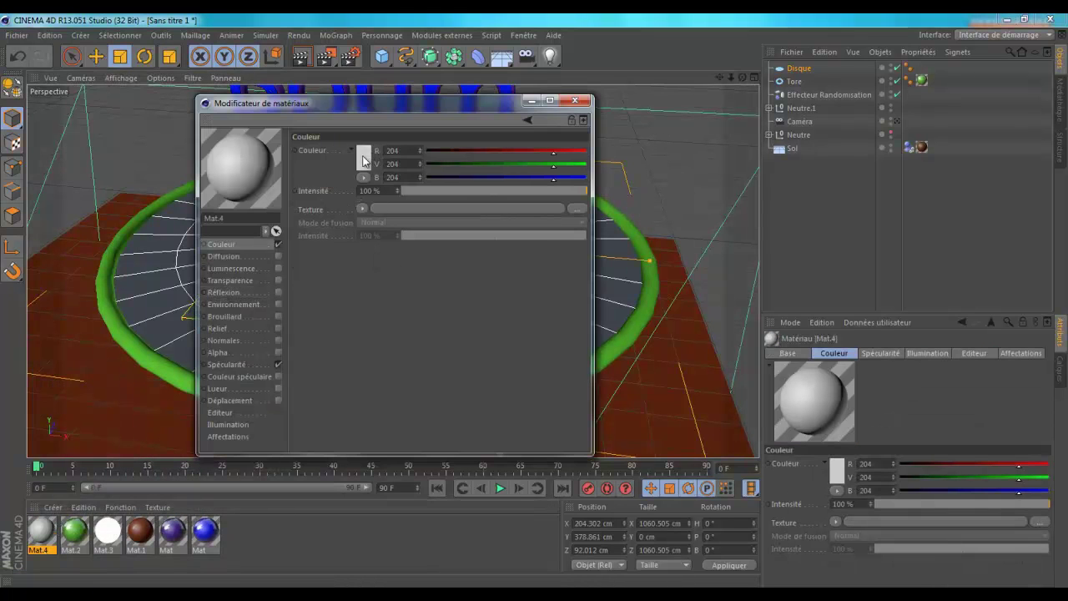
click(363, 158)
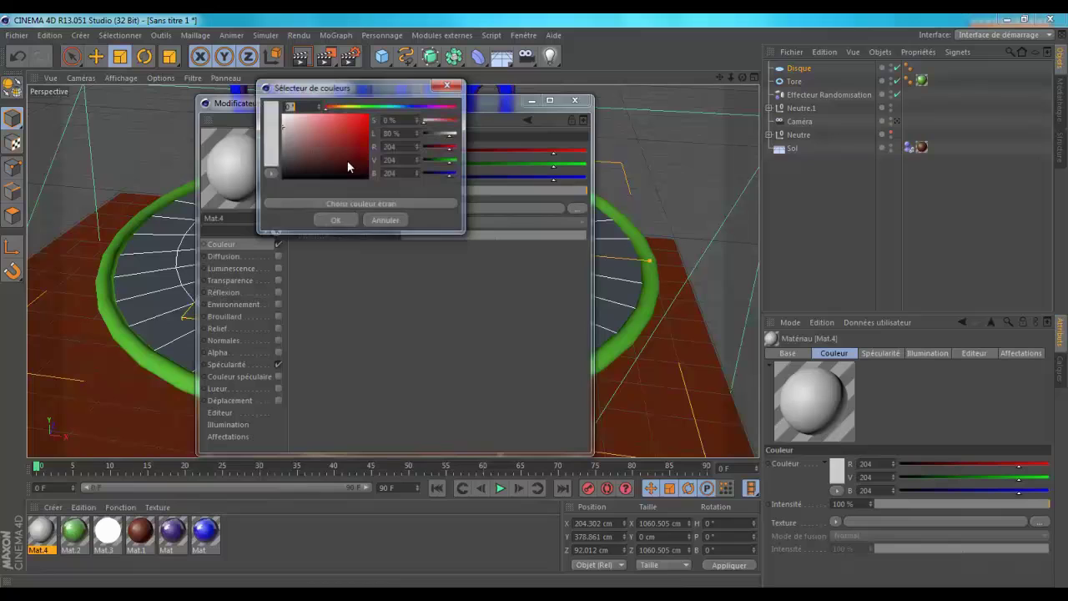
click(346, 221)
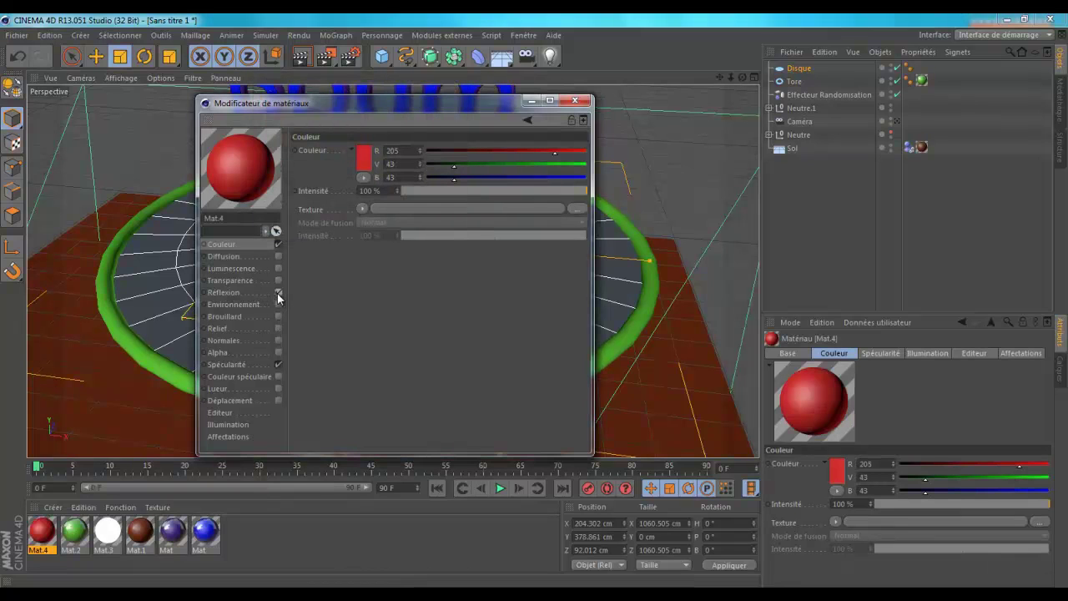
click(278, 292)
click(369, 221)
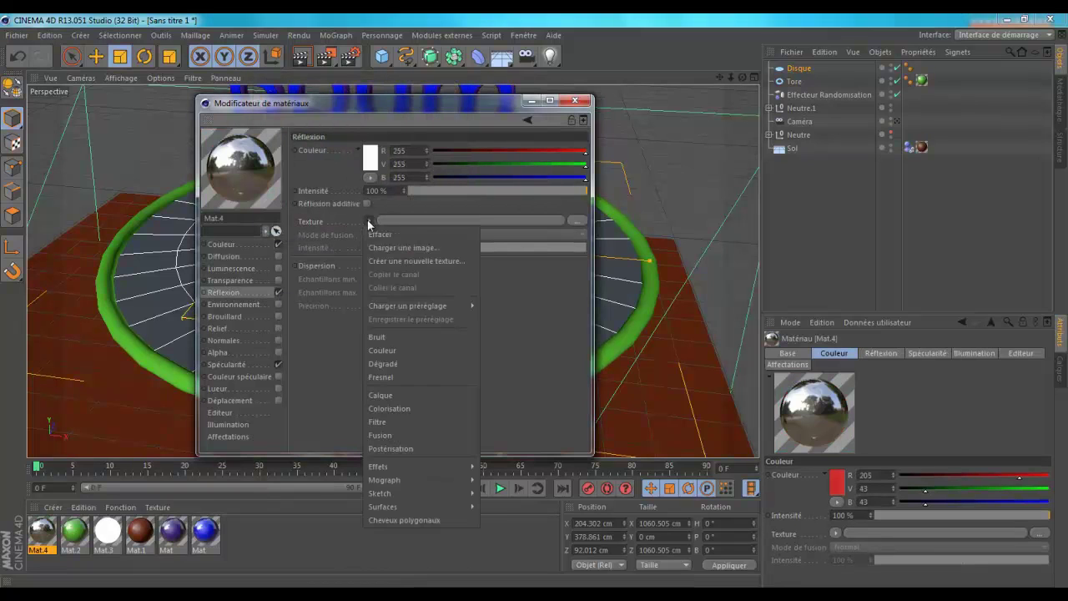
click(389, 378)
Change the new material's colour to orange, R 197, V 112, B 37.
click(237, 244)
click(365, 156)
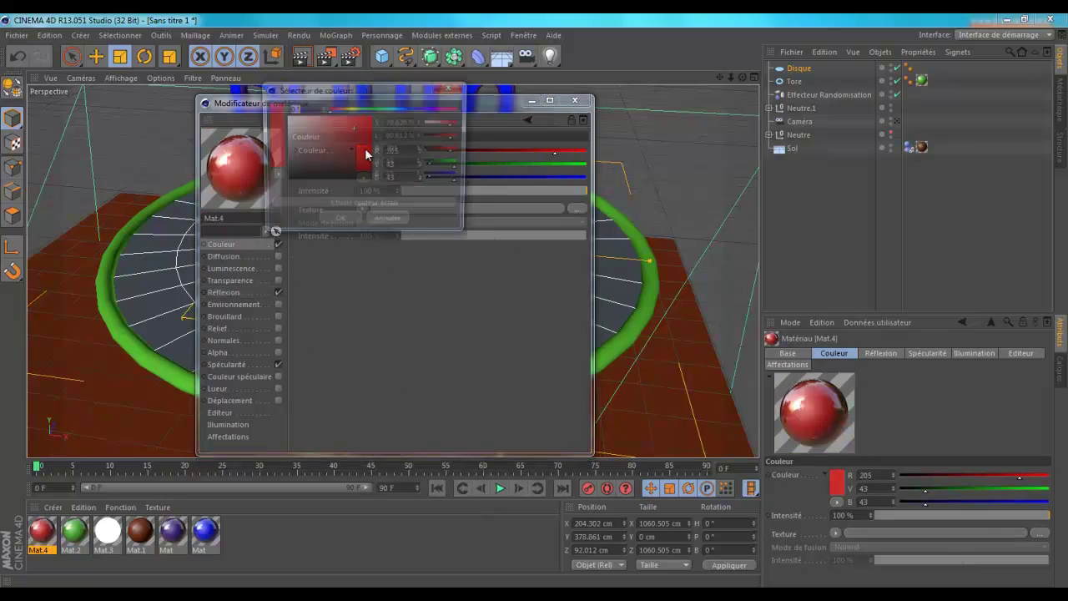
click(339, 109)
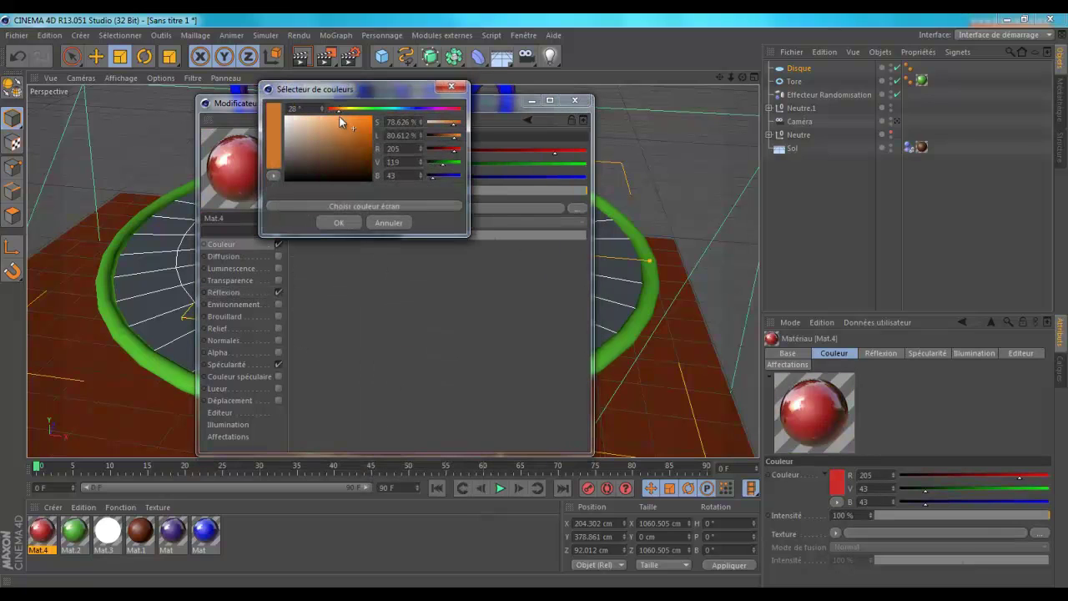
click(360, 223)
click(532, 100)
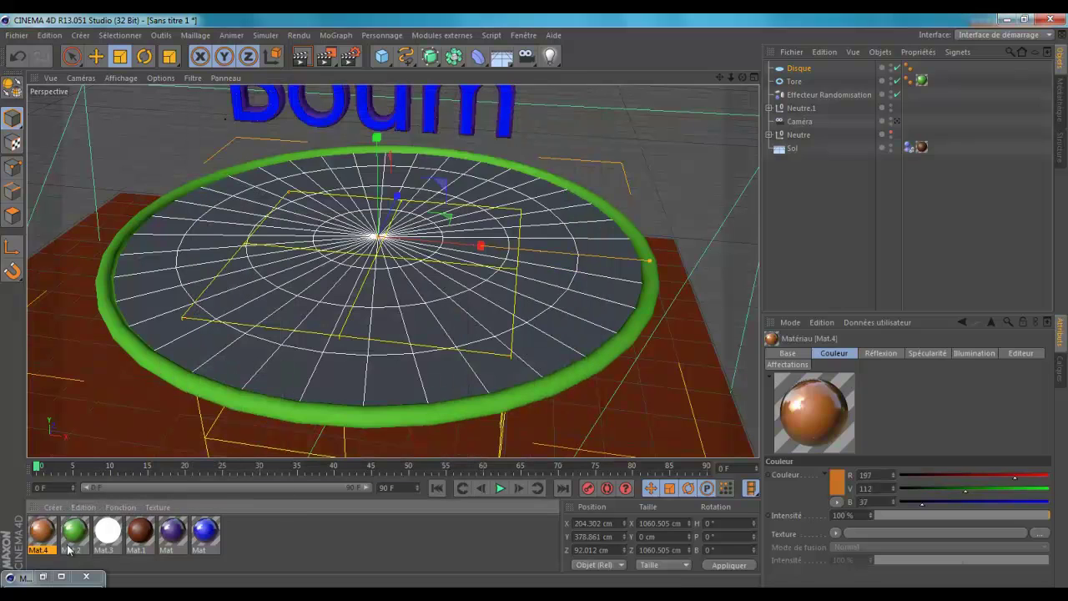
Apply the new material to the disc and set its colour to red, R 197, V 37, B 37.
drag(163, 442, 285, 350)
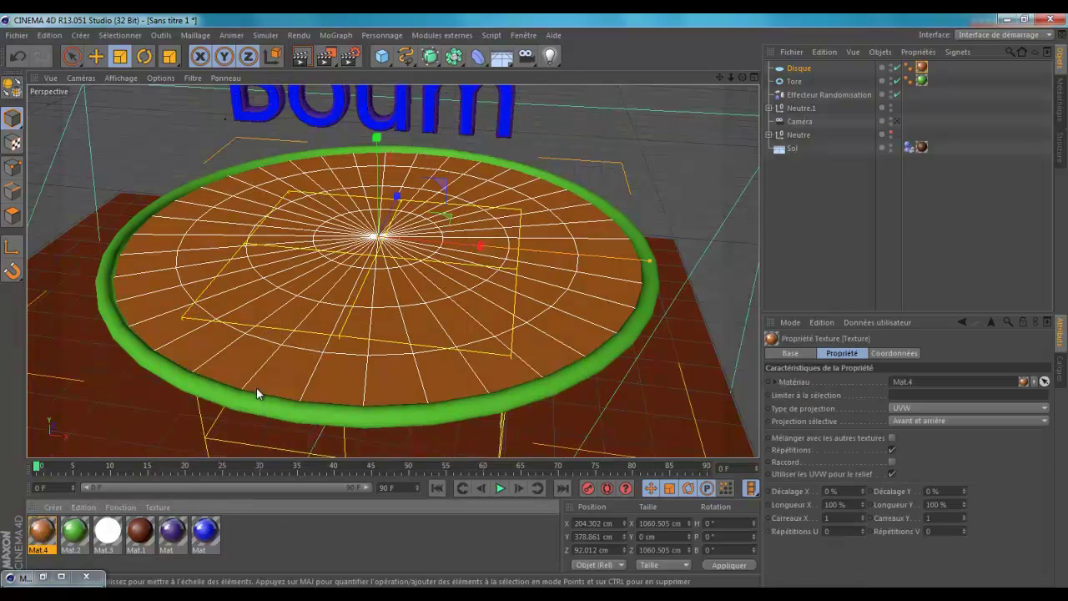
double_click(38, 537)
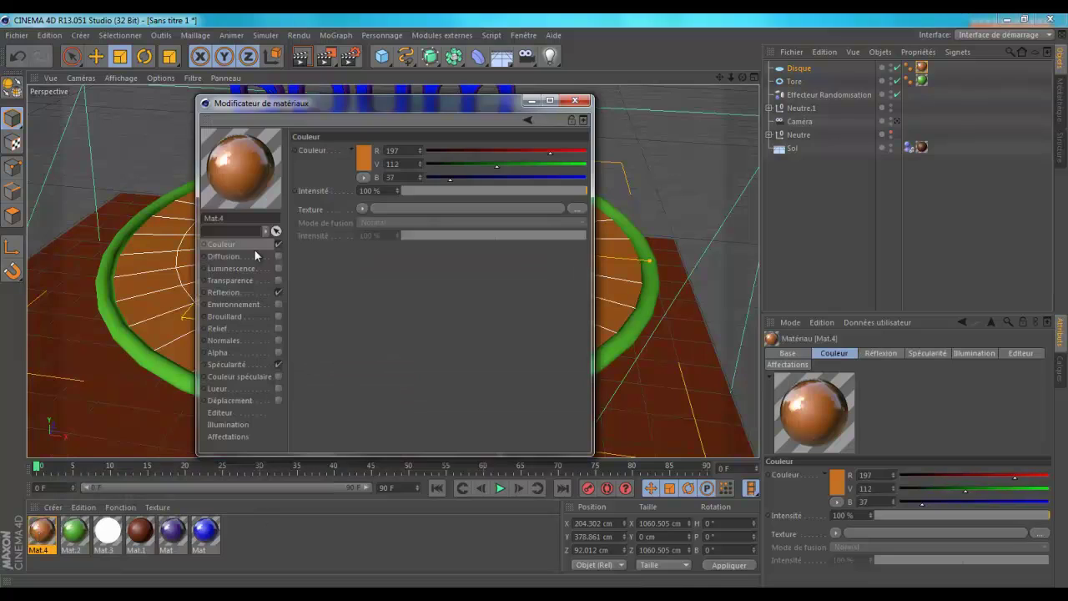
click(364, 157)
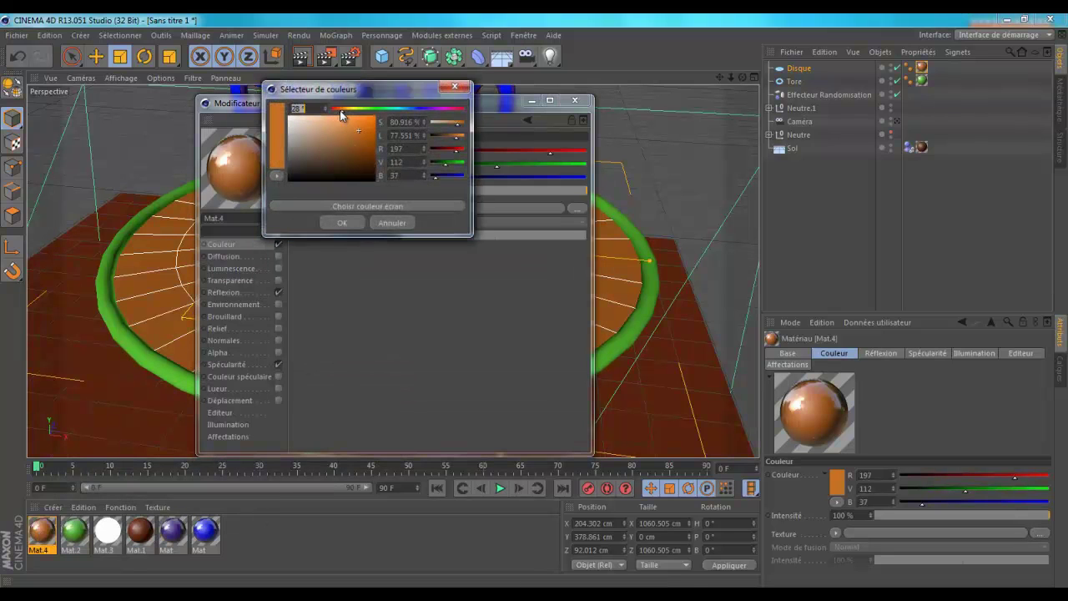
drag(340, 115, 321, 121)
click(341, 223)
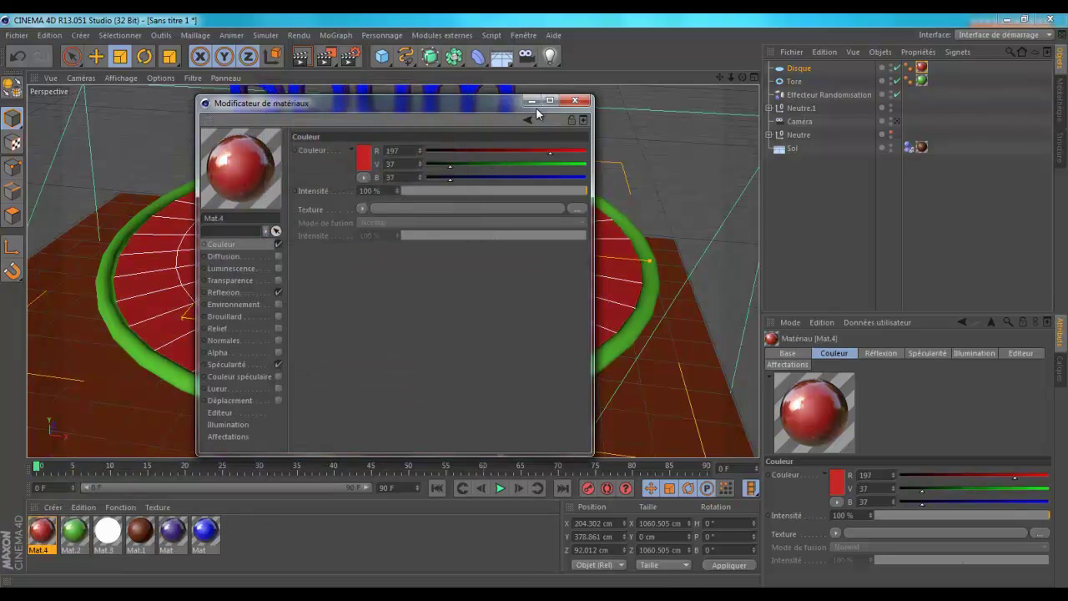
click(531, 101)
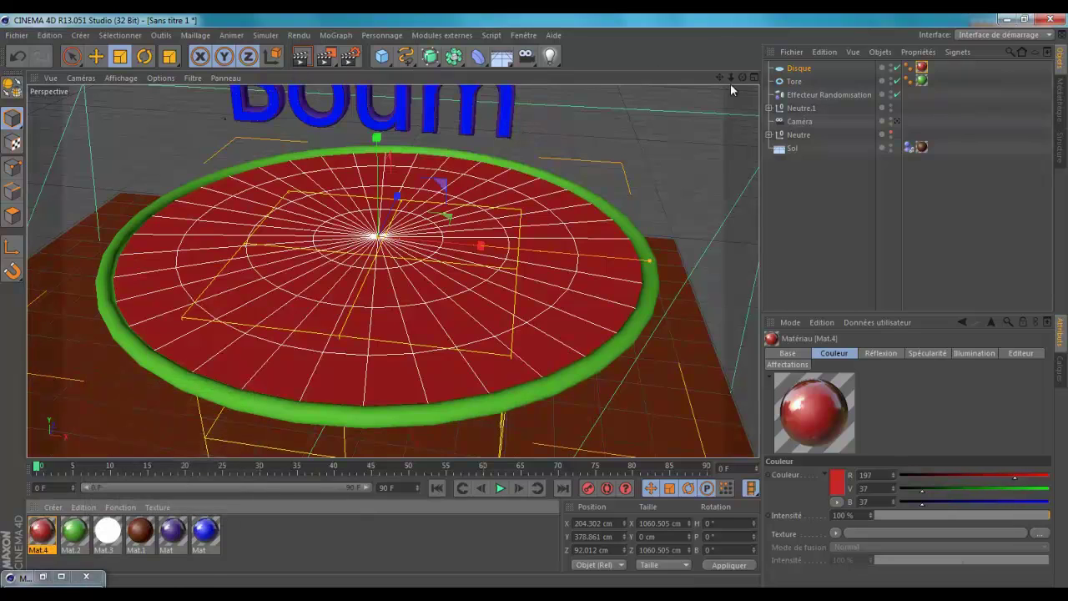
Play the simulation and examine from several angles how the text fragments fall relative to the disc, then stop playback.
click(503, 487)
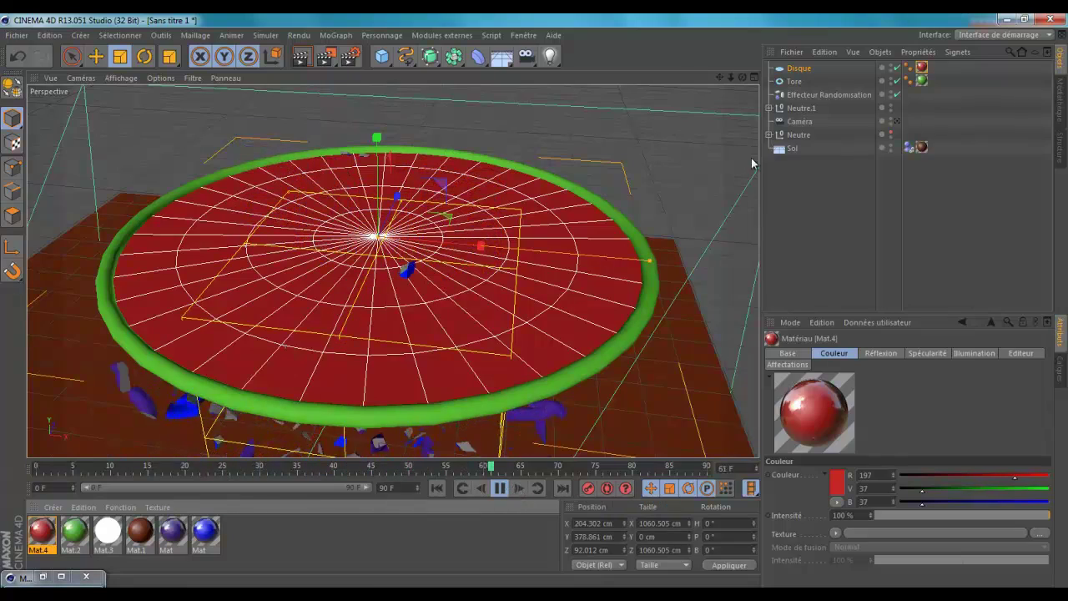
drag(742, 81, 535, 305)
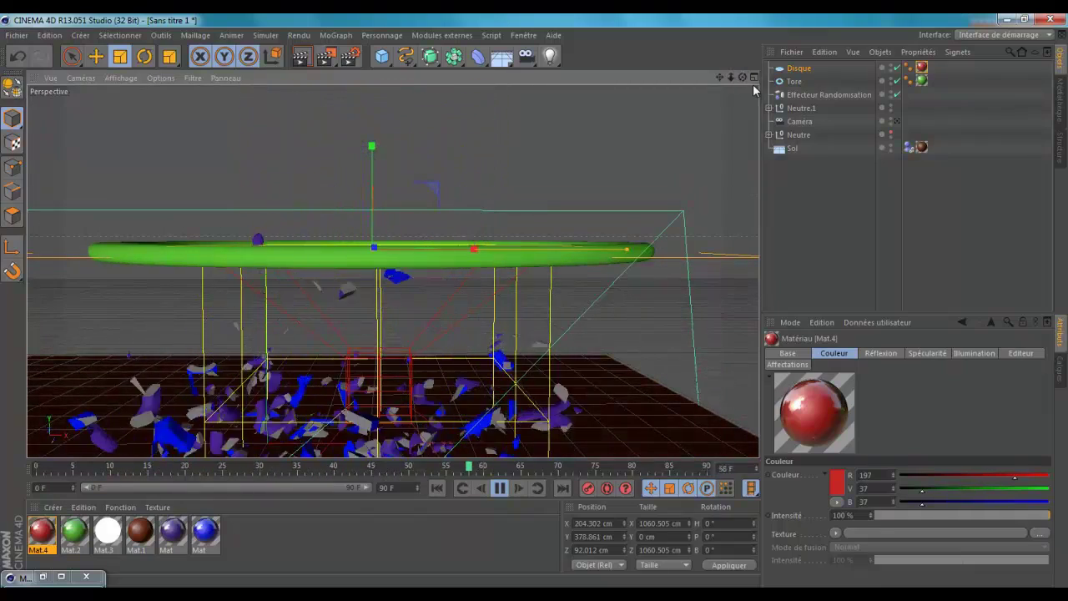
drag(743, 79, 535, 327)
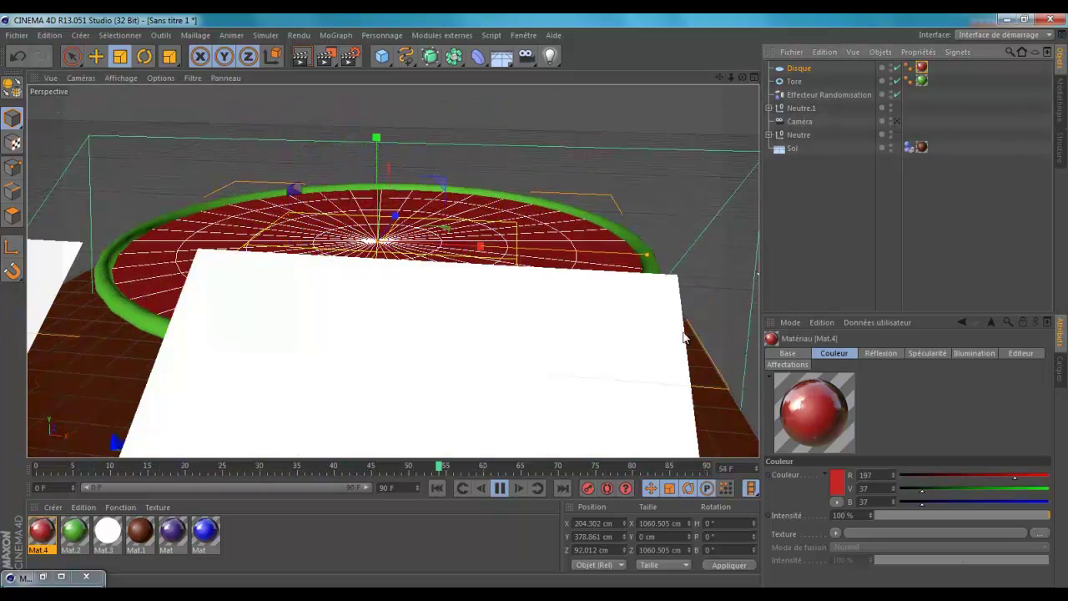
key(F8)
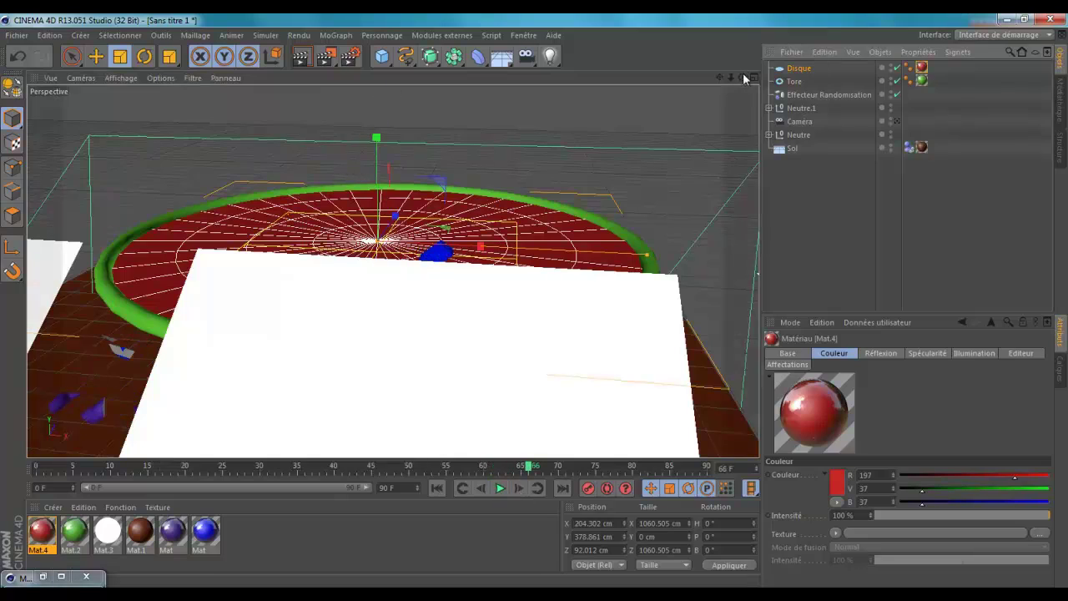
Rename the null object that holds the white light panels as "light".
drag(745, 79, 537, 296)
click(814, 109)
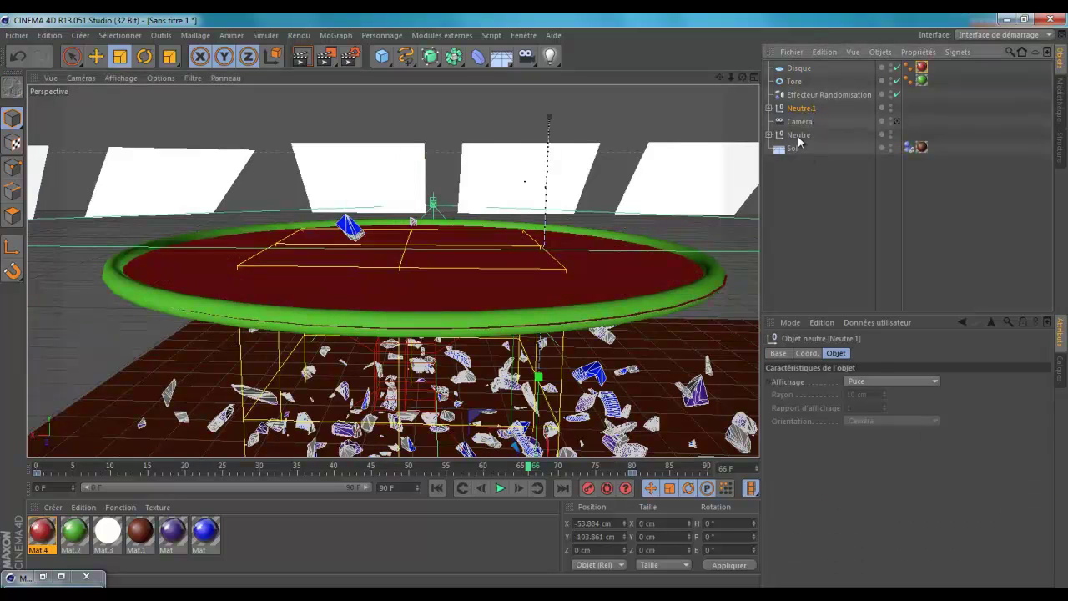
double_click(799, 135)
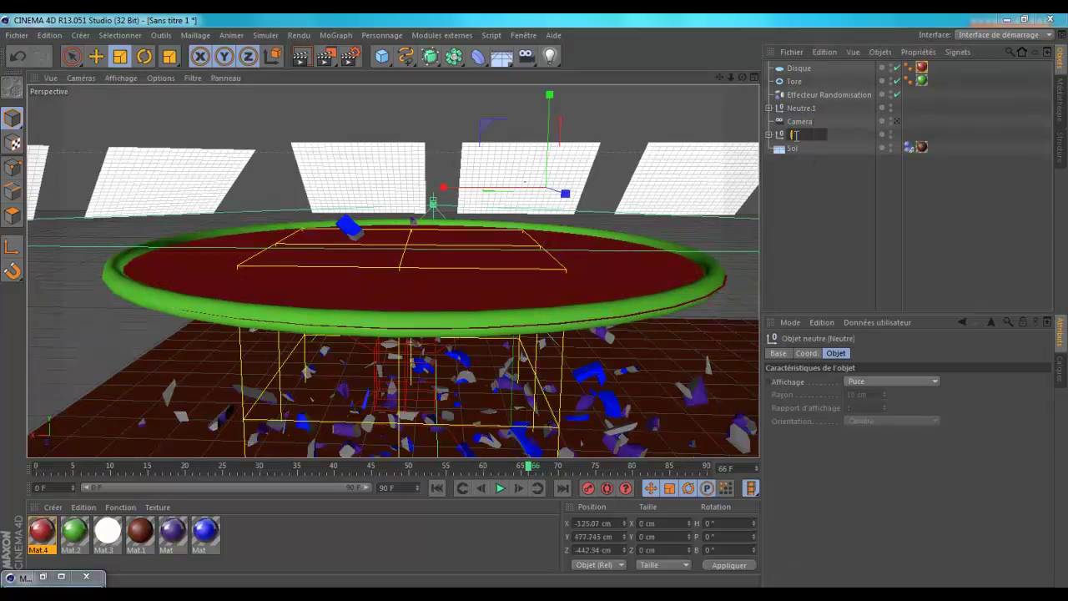
key(Return)
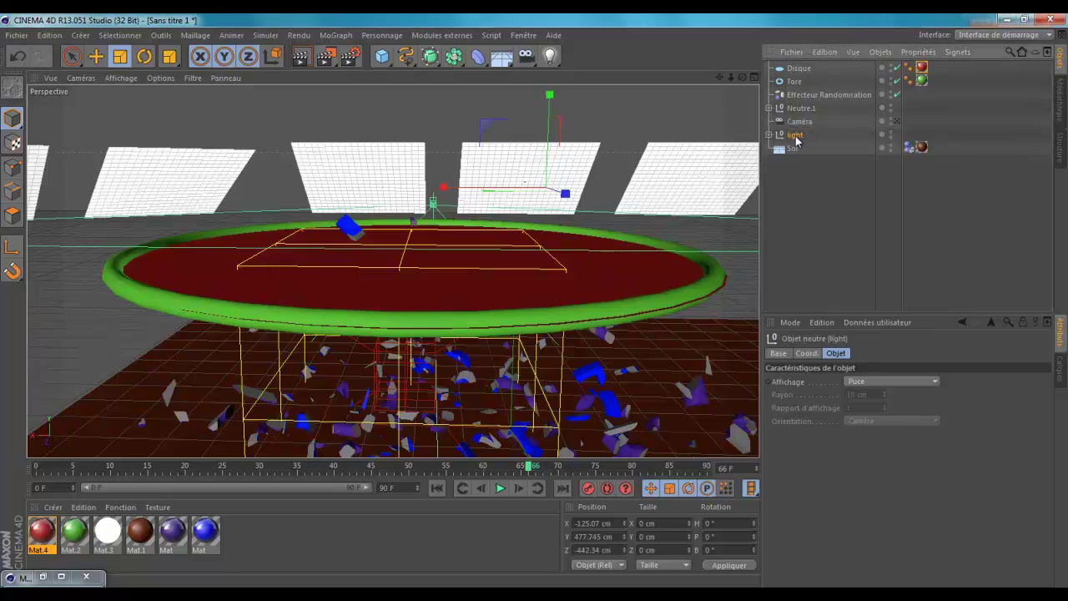
Raise the light group to about Y 784 cm and reframe the scene camera to look down onto the disc.
click(96, 56)
drag(536, 347, 535, 305)
click(896, 121)
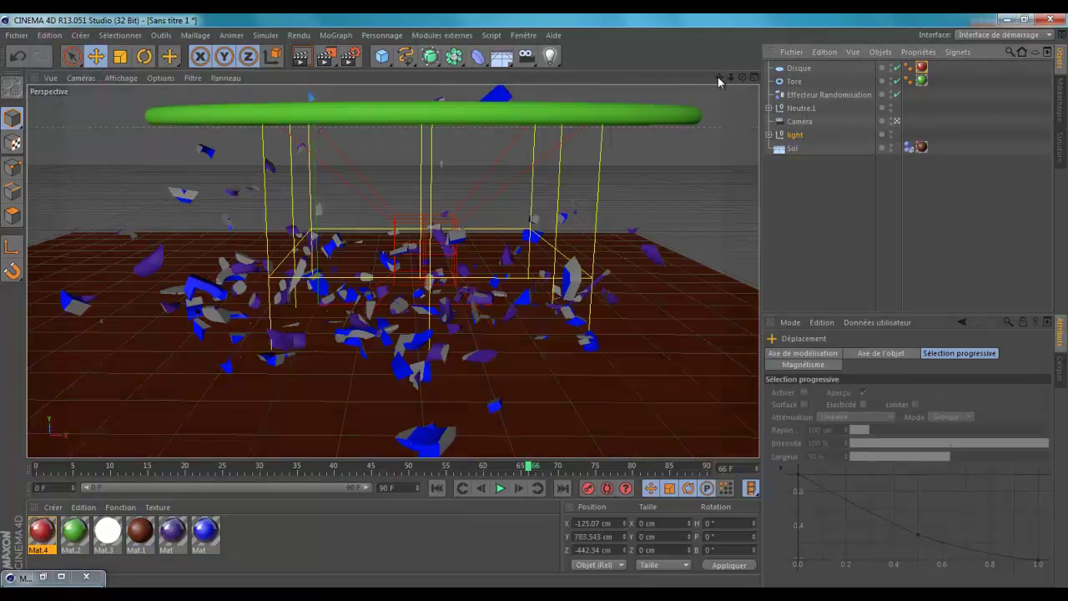
drag(717, 80, 535, 308)
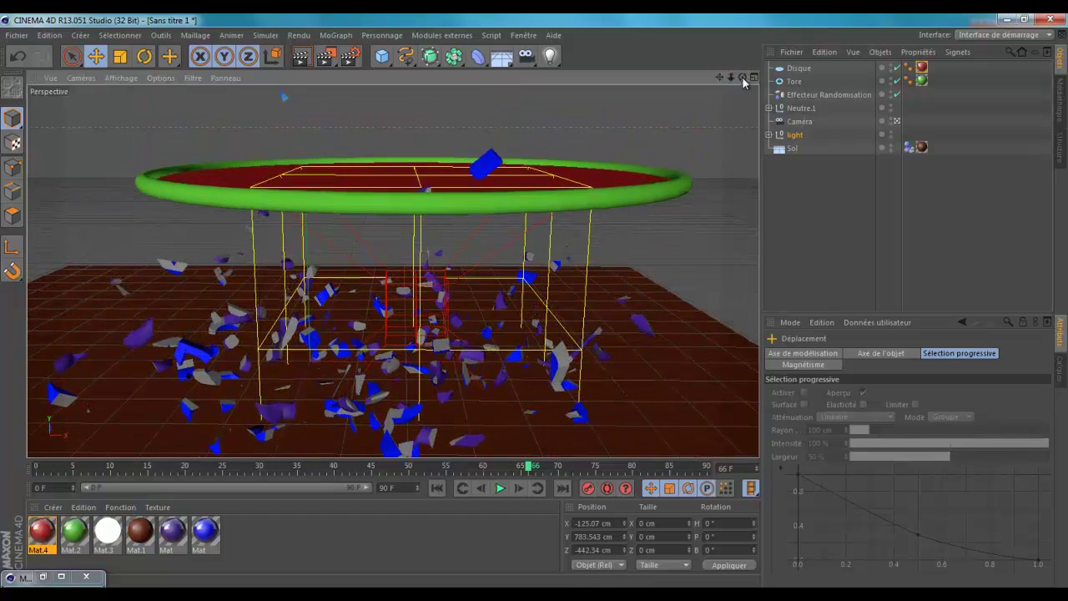
drag(743, 81, 737, 81)
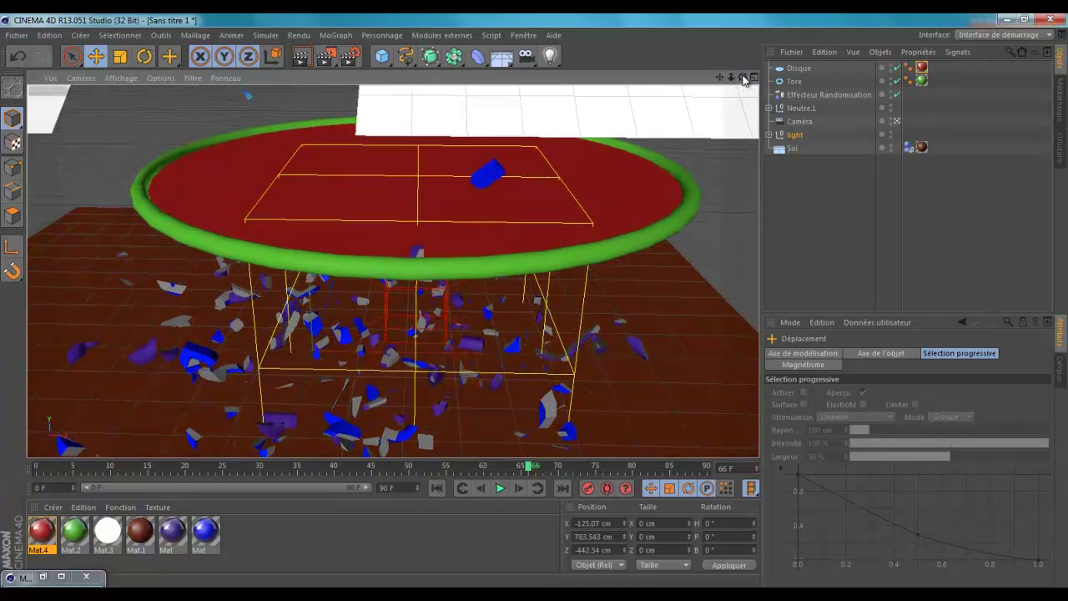
Leave the camera view and raise the light group further, to about Y 872 cm.
click(799, 110)
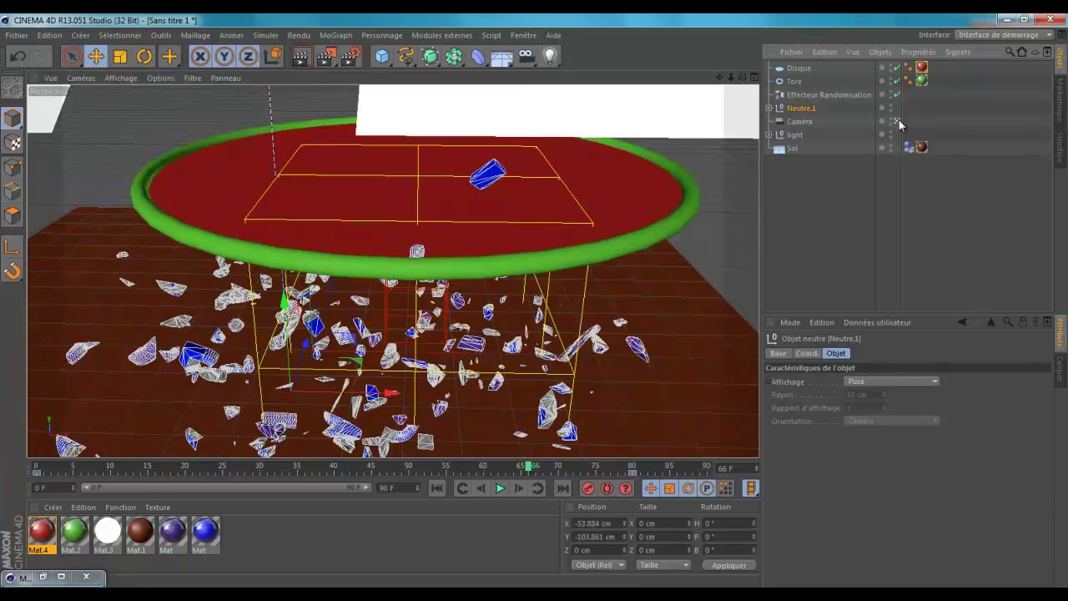
click(897, 122)
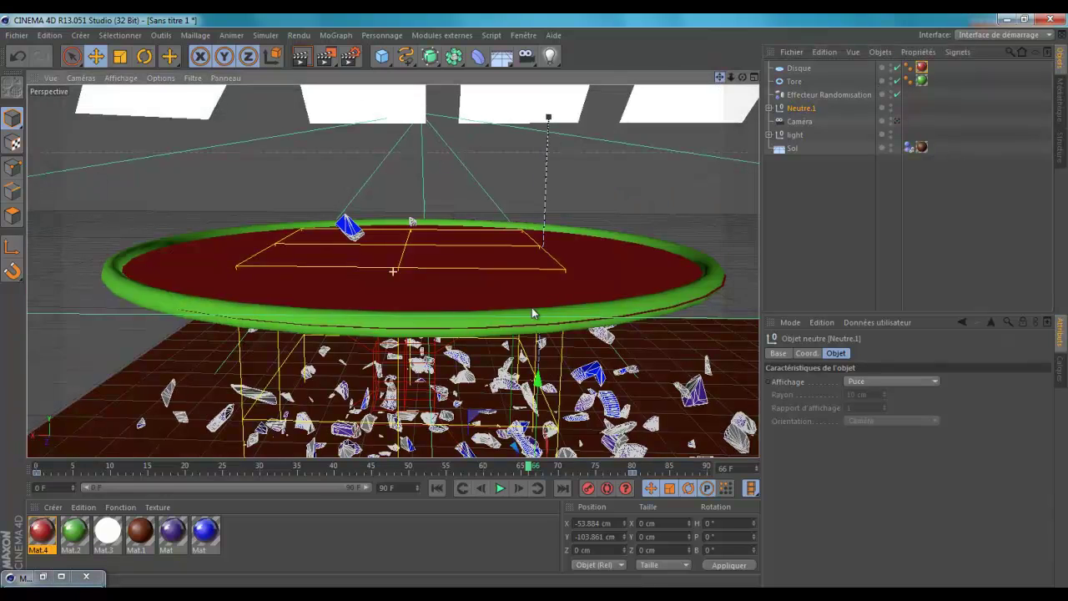
scroll(532, 307, up, 5)
scroll(535, 308, up, 3)
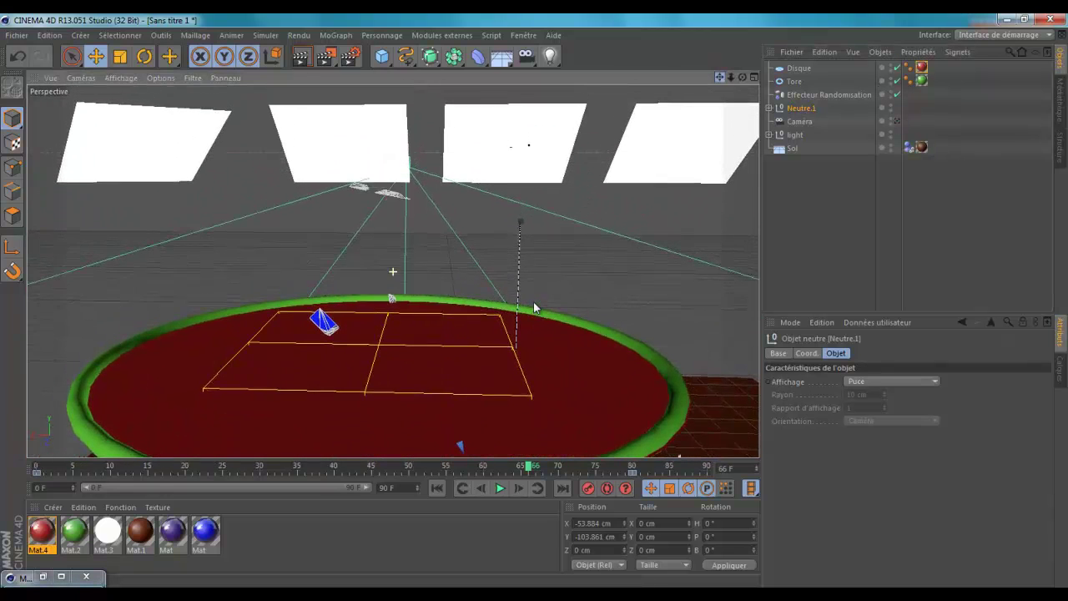
click(796, 135)
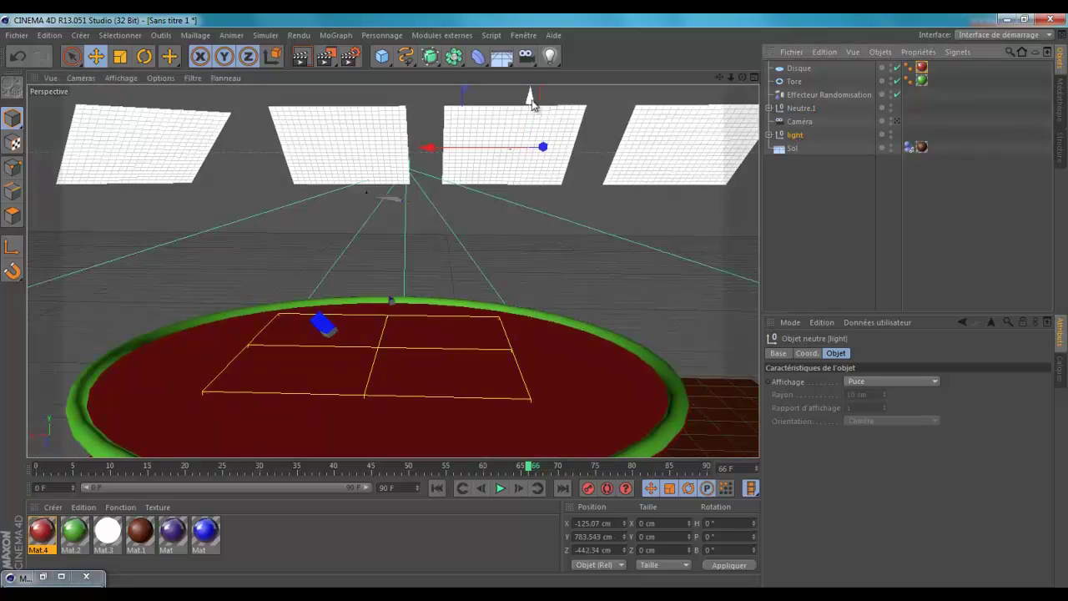
drag(535, 298, 535, 303)
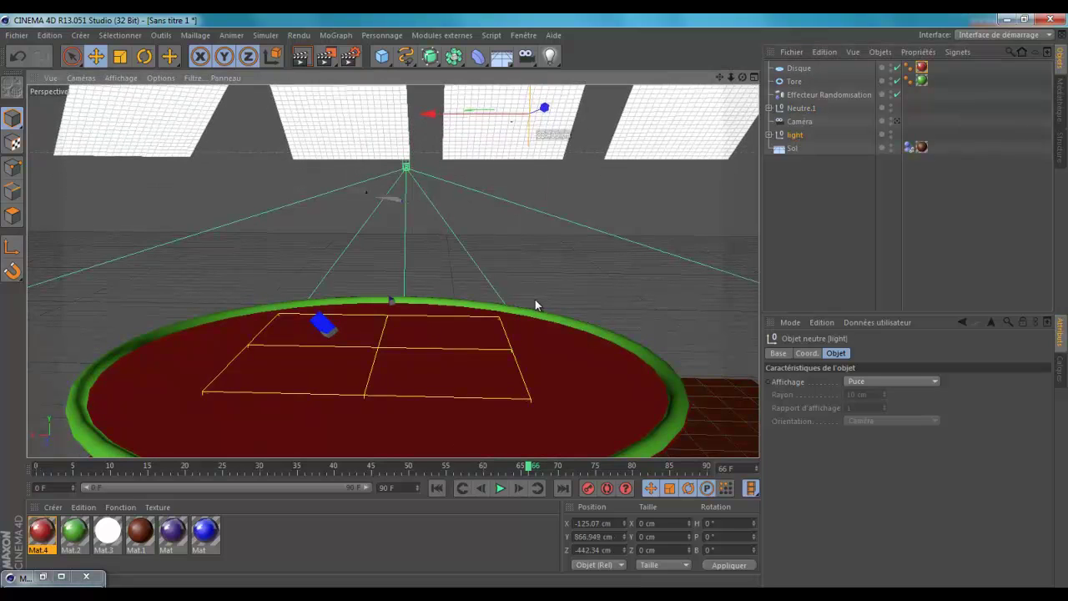
Look through the scene camera, orbit it slightly above the disc and return the animation to frame 0.
click(897, 122)
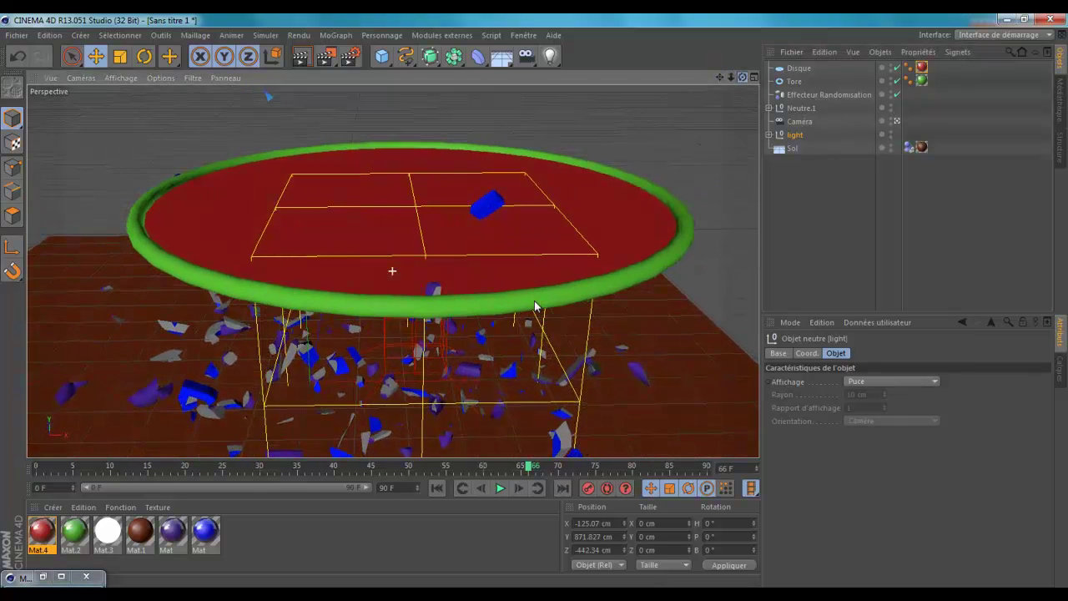
drag(743, 78, 535, 306)
click(437, 488)
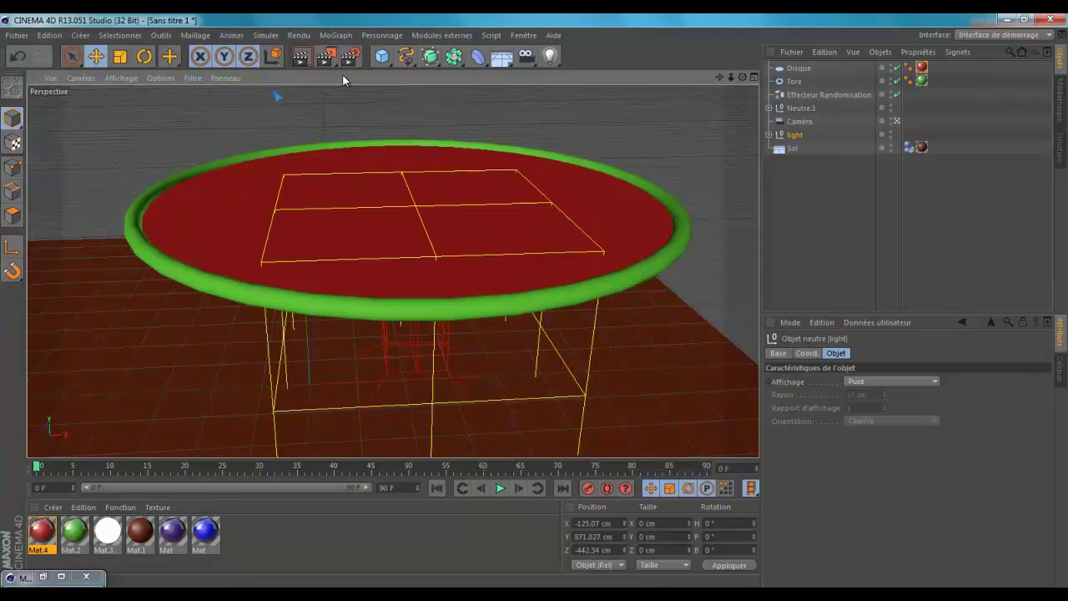
Play the simulation, stop it at frame 62 and render the camera view to check the lighting.
click(501, 489)
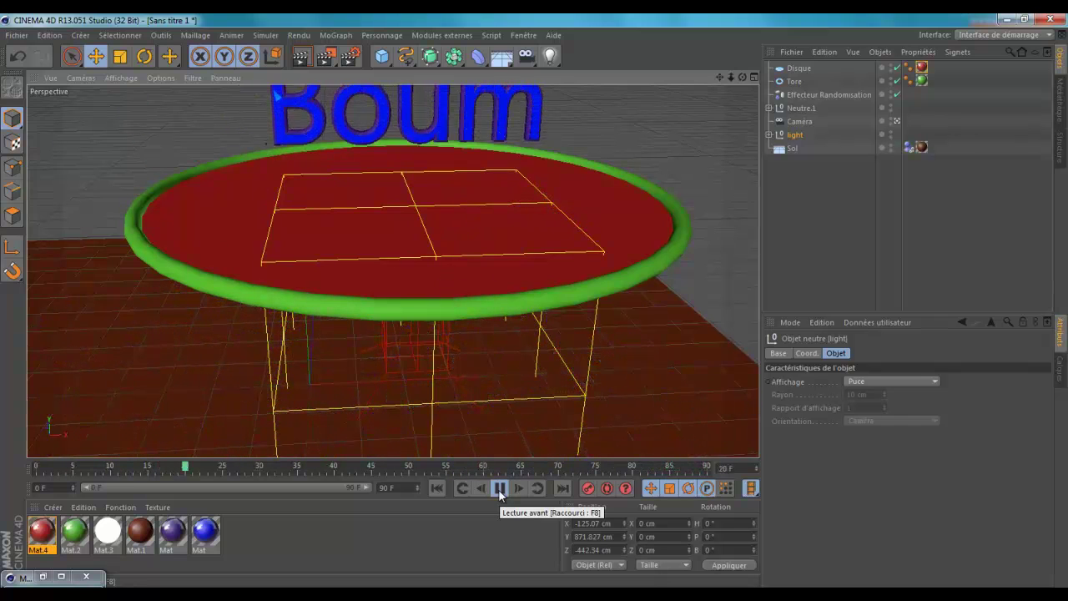
click(499, 490)
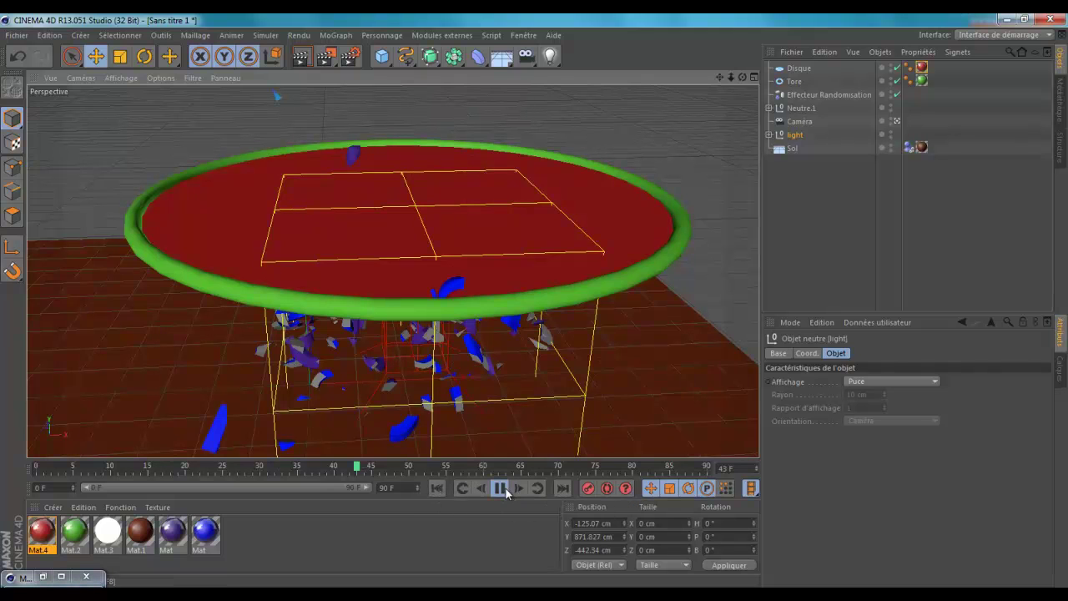
click(504, 488)
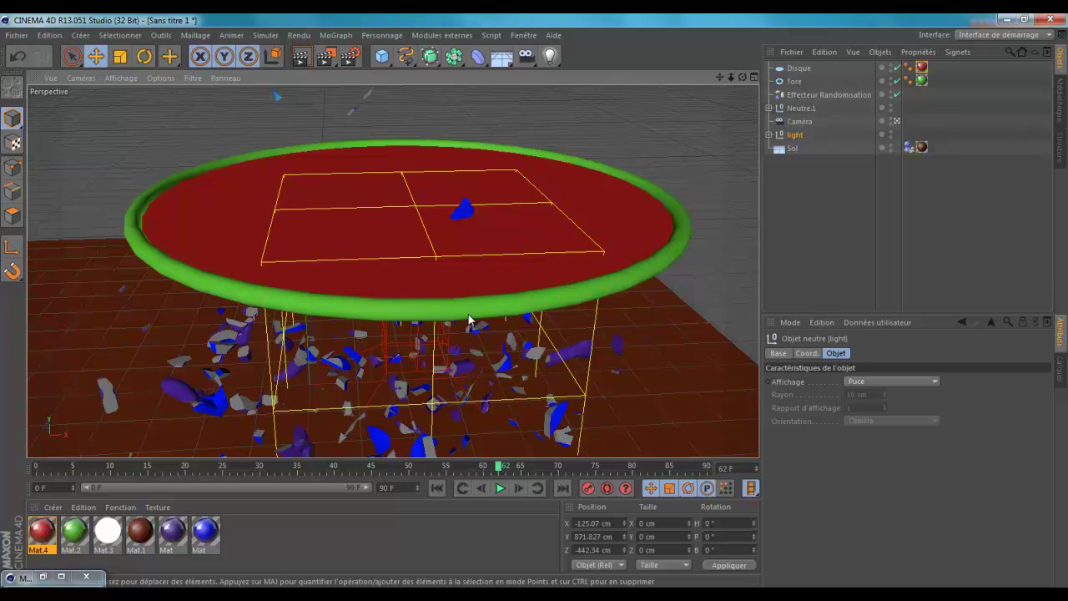
click(302, 73)
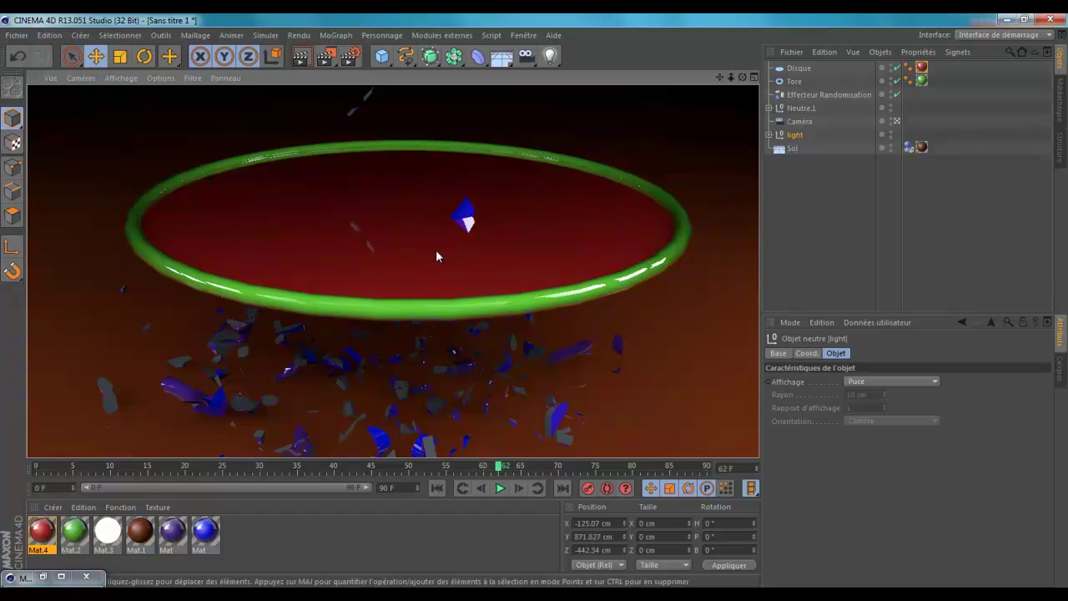
click(418, 233)
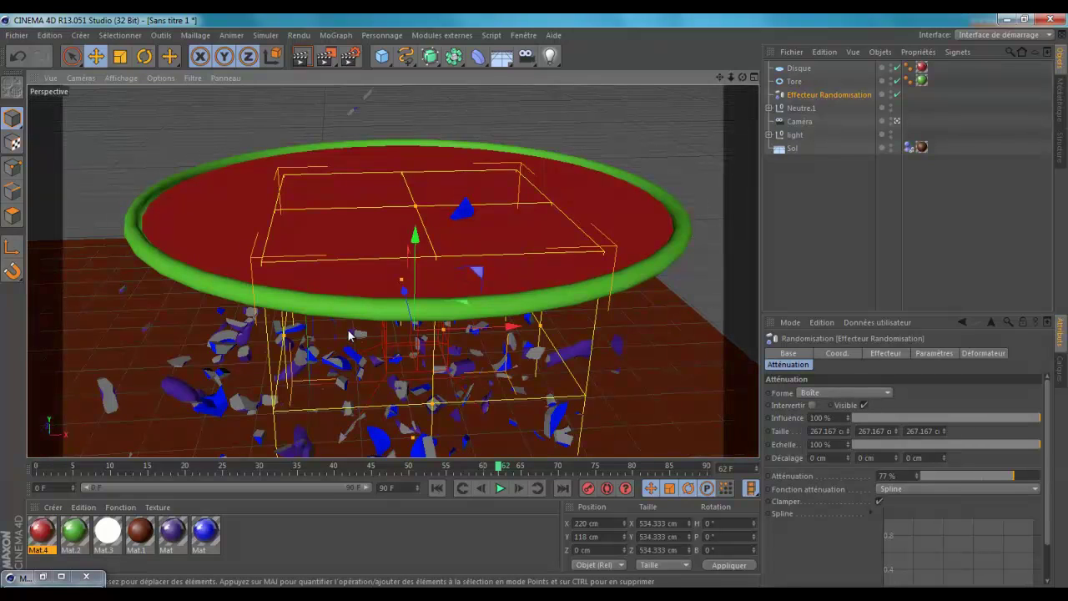
Open the disc's red material Mat.4 and browse the surface and effect shaders for its colour texture.
double_click(41, 530)
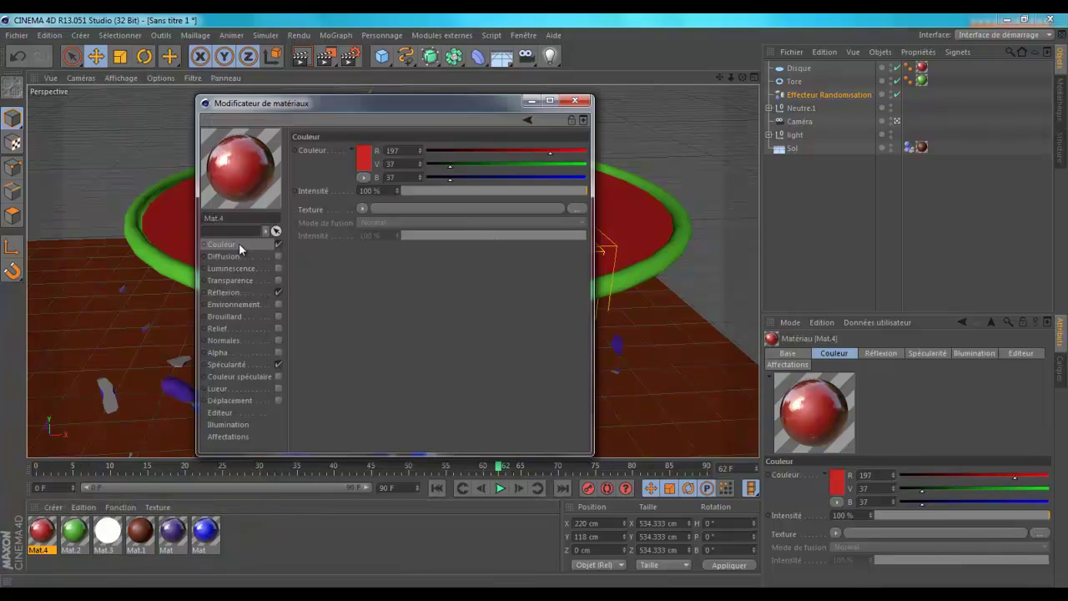
click(363, 211)
mouse_move(370, 495)
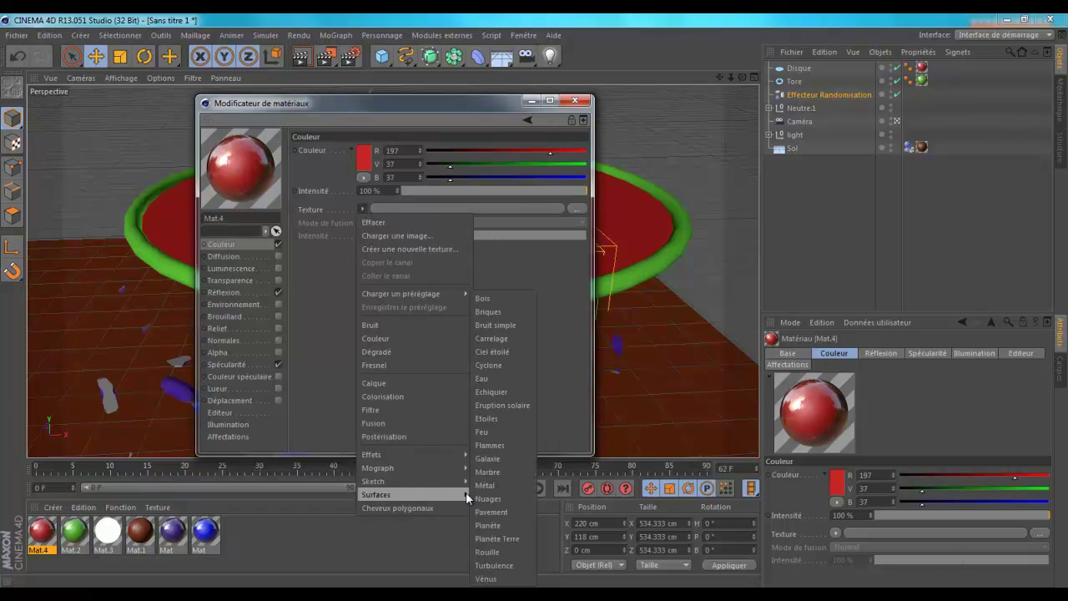
mouse_move(396, 483)
mouse_move(388, 457)
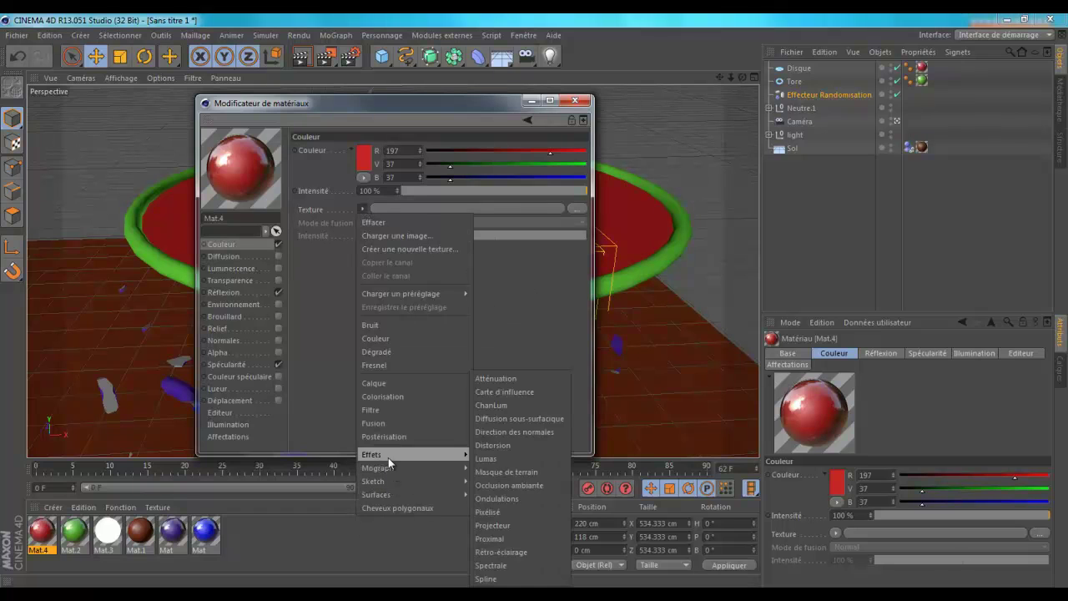